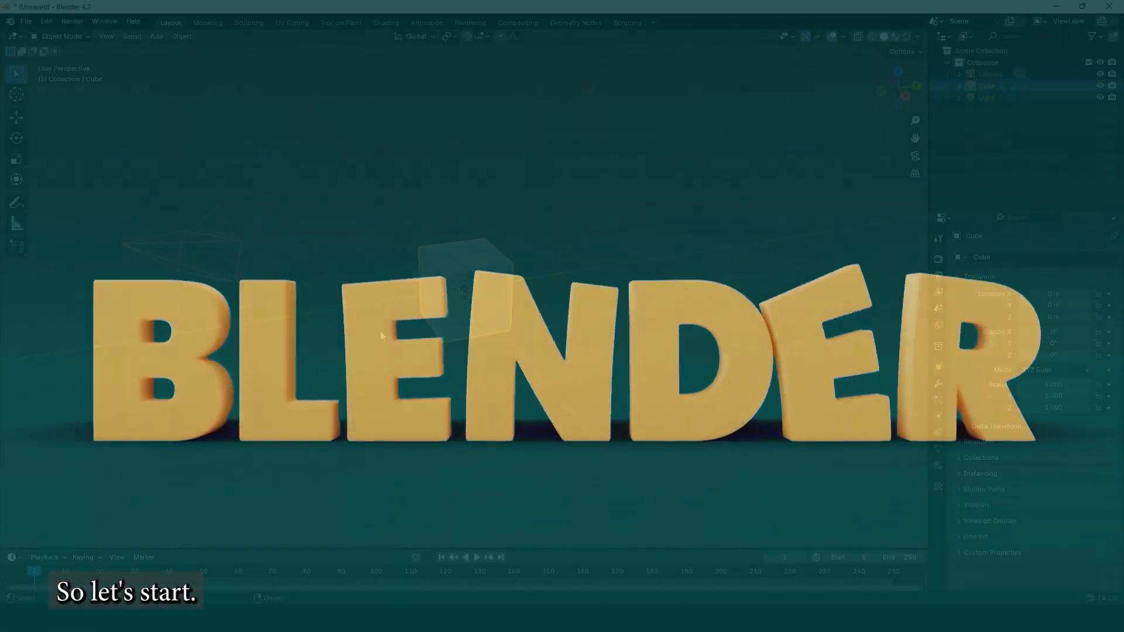
- Delete all the default scene objects and add a new mesh cube at the origin
key("a")
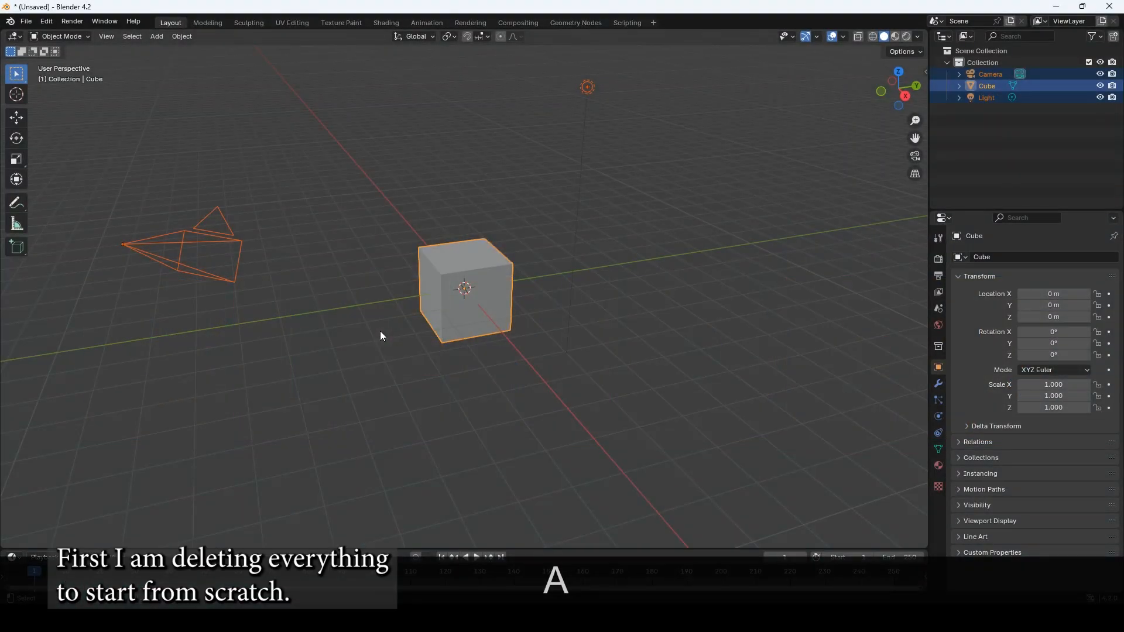
key("Delete")
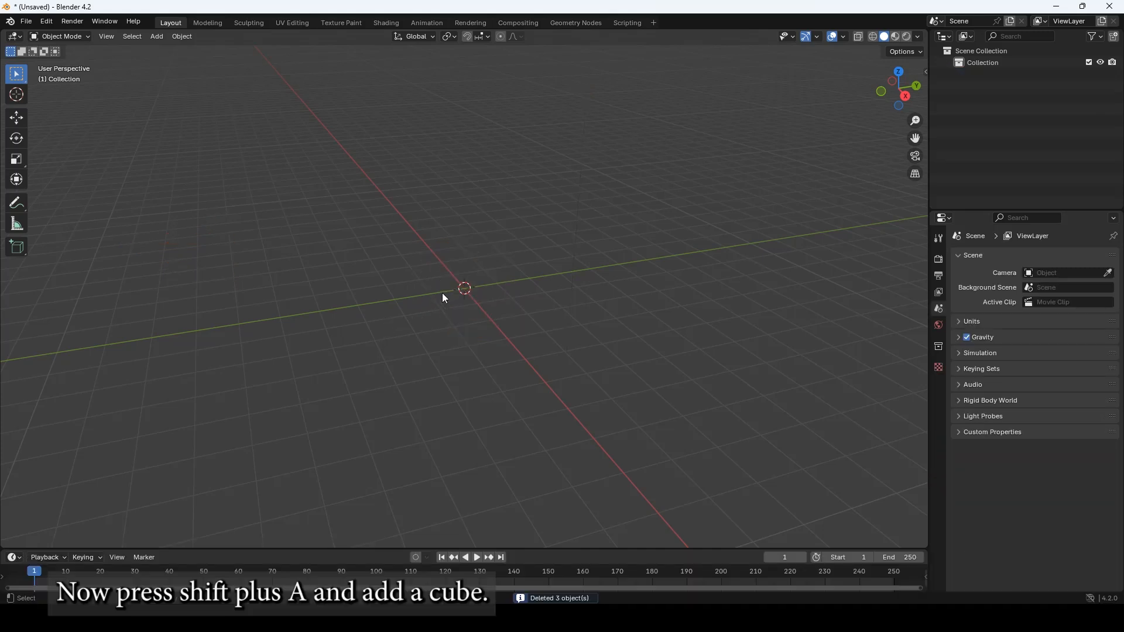
key("shift+a")
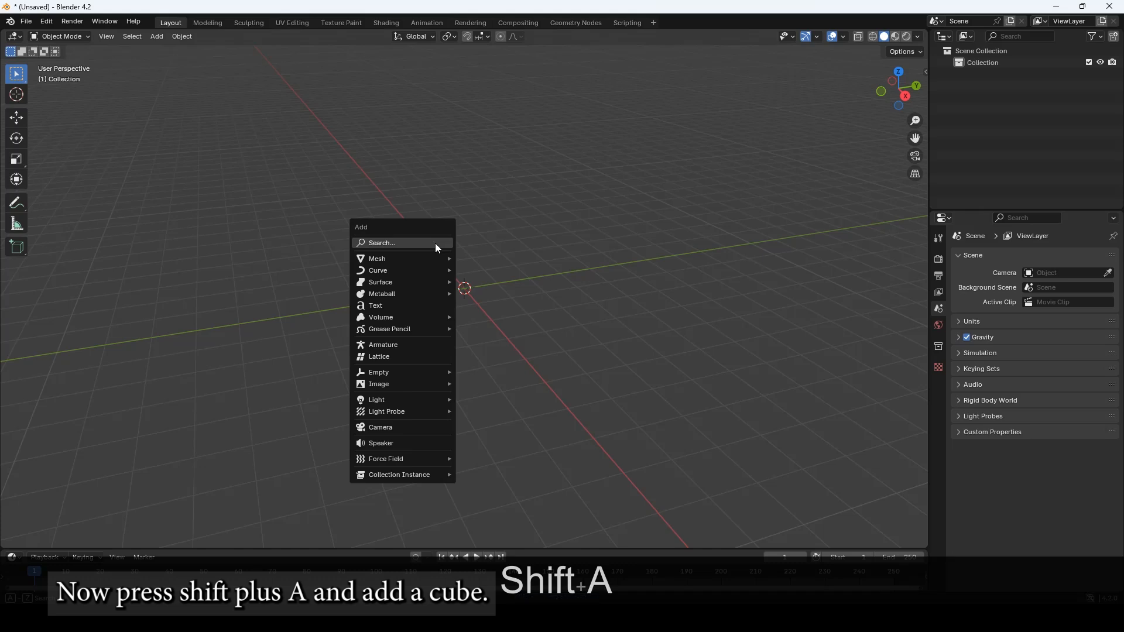
mouse_move(423, 259)
left_click(490, 269)
- Scale the cube into a flat slab, about 3.6 along X, 0.31 along Z and 1.67 along Y
key("s")
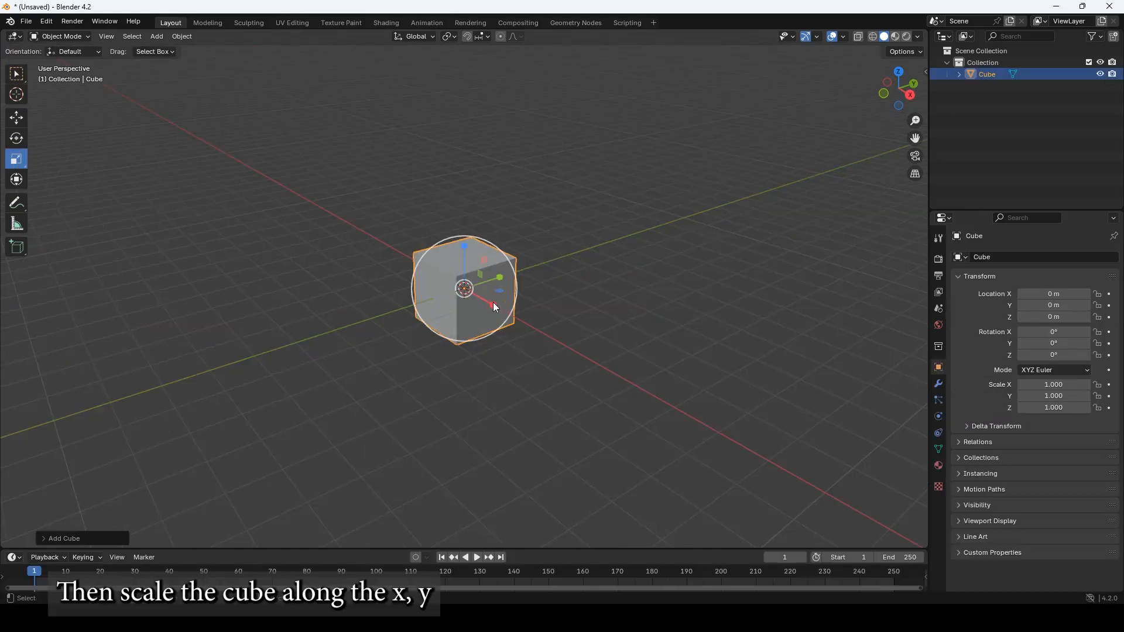
key("x")
left_click(571, 344)
key("s")
key("z")
left_click(519, 287)
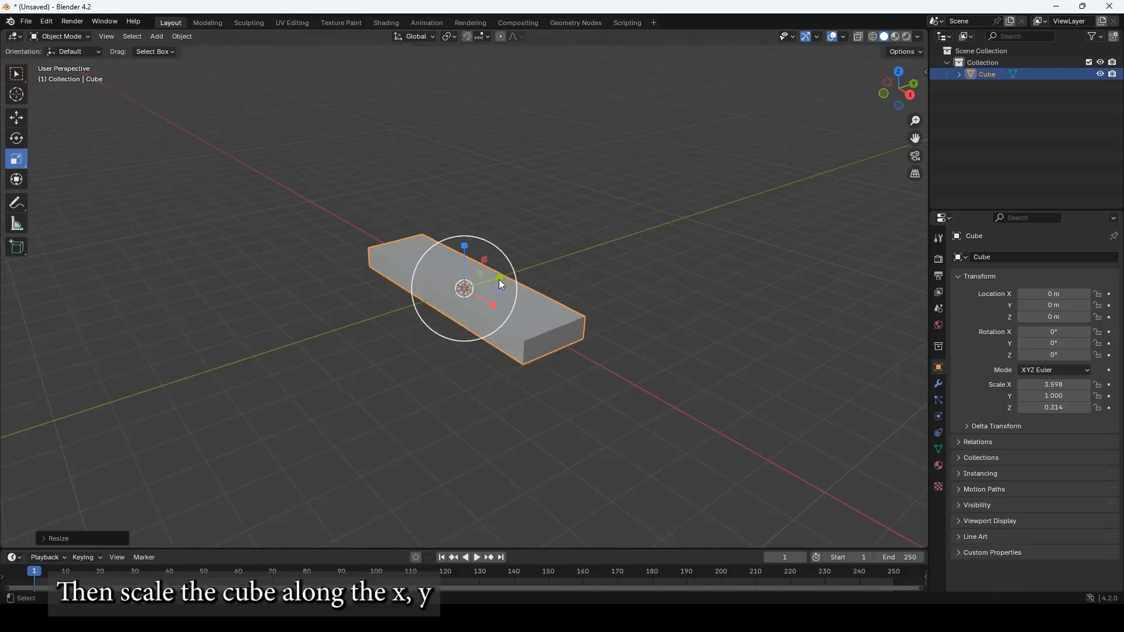
key("s")
key("y")
left_click(521, 270)
- Raise the slab to about 1.04 m along Z and stretch it along X to a scale of about 4.23
middle_click_drag(521, 270, 383, 339)
key("g")
key("z")
left_click(459, 317)
scroll(459, 317, "up", 3)
middle_click_drag(459, 317, 475, 246)
key("s")
key("x")
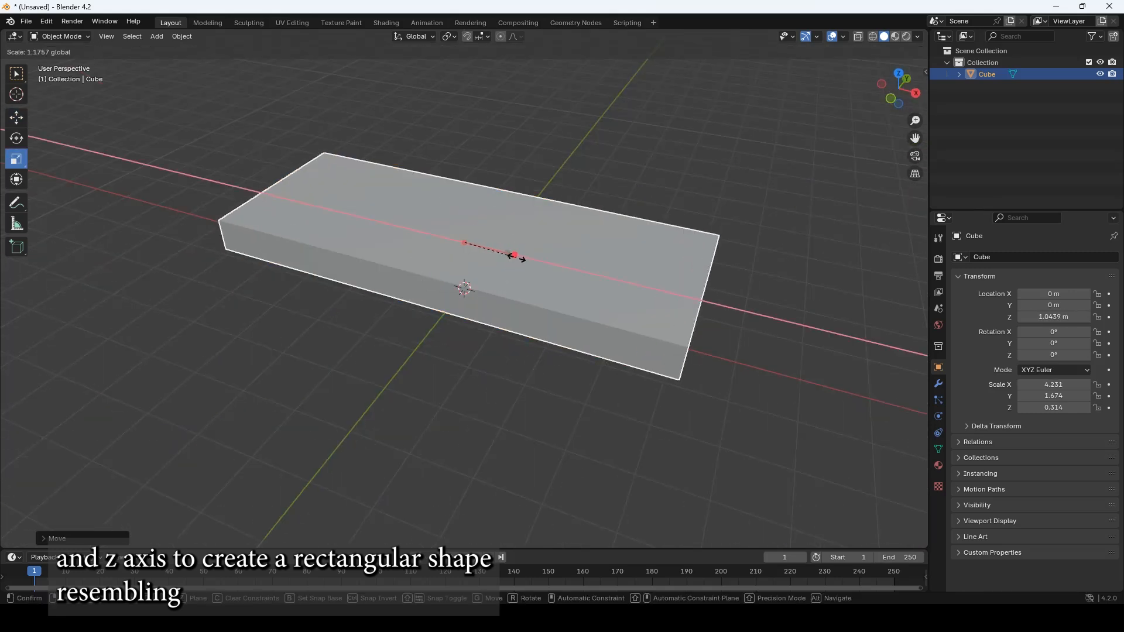
left_click(483, 219)
left_click_drag(484, 222, 489, 218)
mouse_move(496, 327)
middle_mouse_down()
mouse_move(451, 330)
mouse_move(476, 325)
middle_mouse_up()
- Apply the slab's scale
left_click(17, 118)
middle_click_drag(542, 374, 757, 357)
key("ctrl+a")
left_click(757, 357)
- Add a Bevel modifier to the slab with 3 segments
left_click(938, 384)
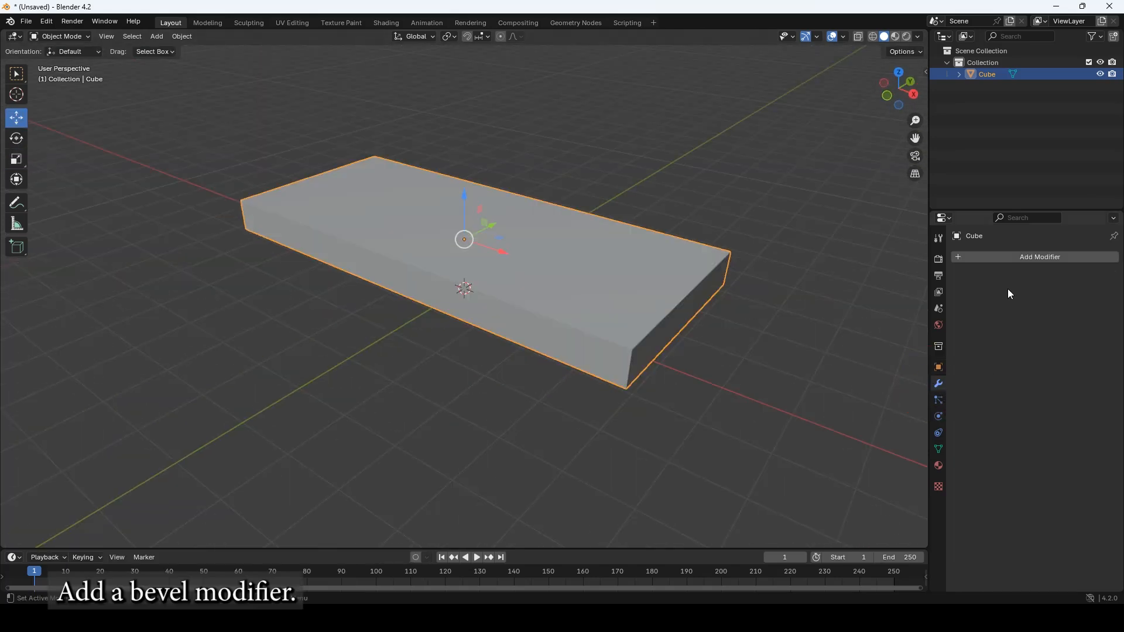
left_click(1007, 257)
mouse_move(970, 298)
left_click(880, 304)
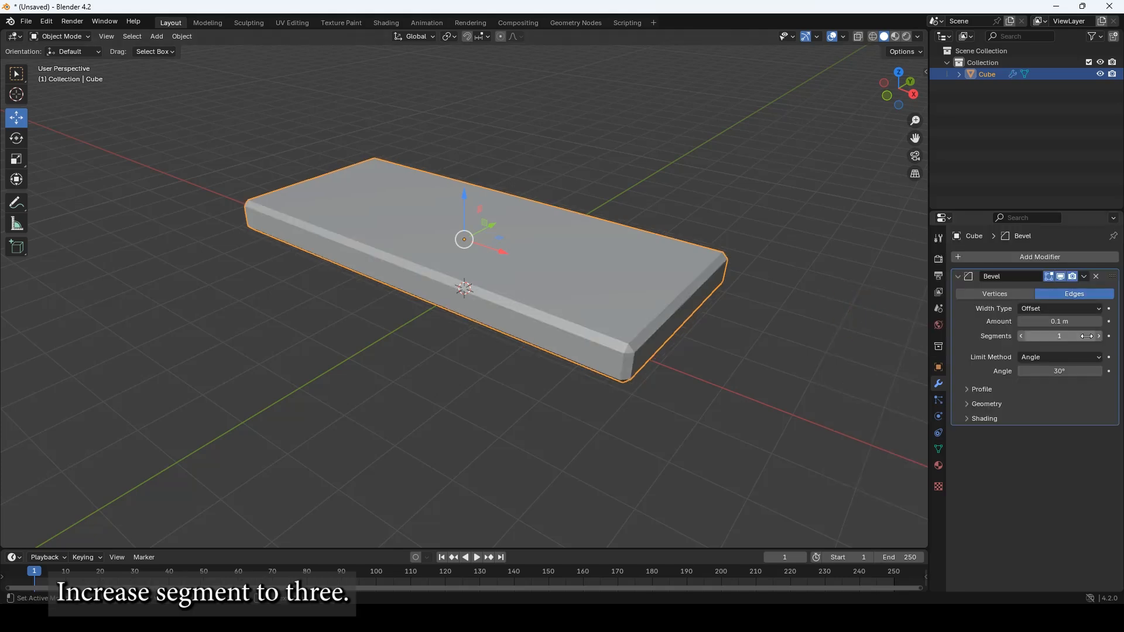
left_click(1098, 336)
left_click(1099, 337)
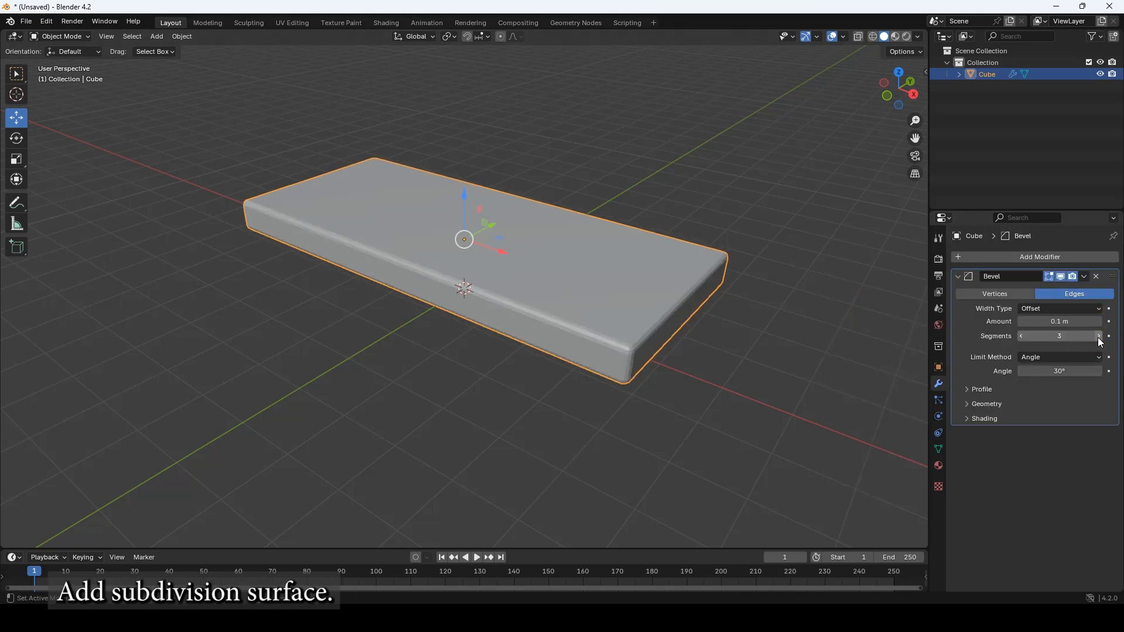
- Add a Subdivision Surface modifier to the slab with a viewport level of 2
left_click(1017, 255)
mouse_move(996, 256)
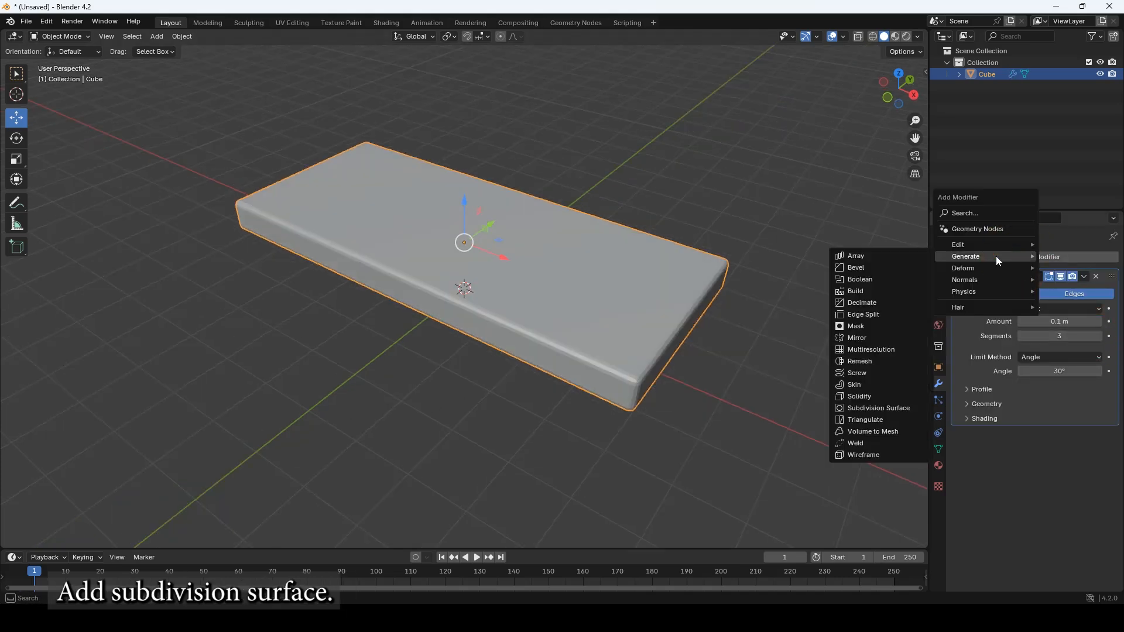
left_click(886, 409)
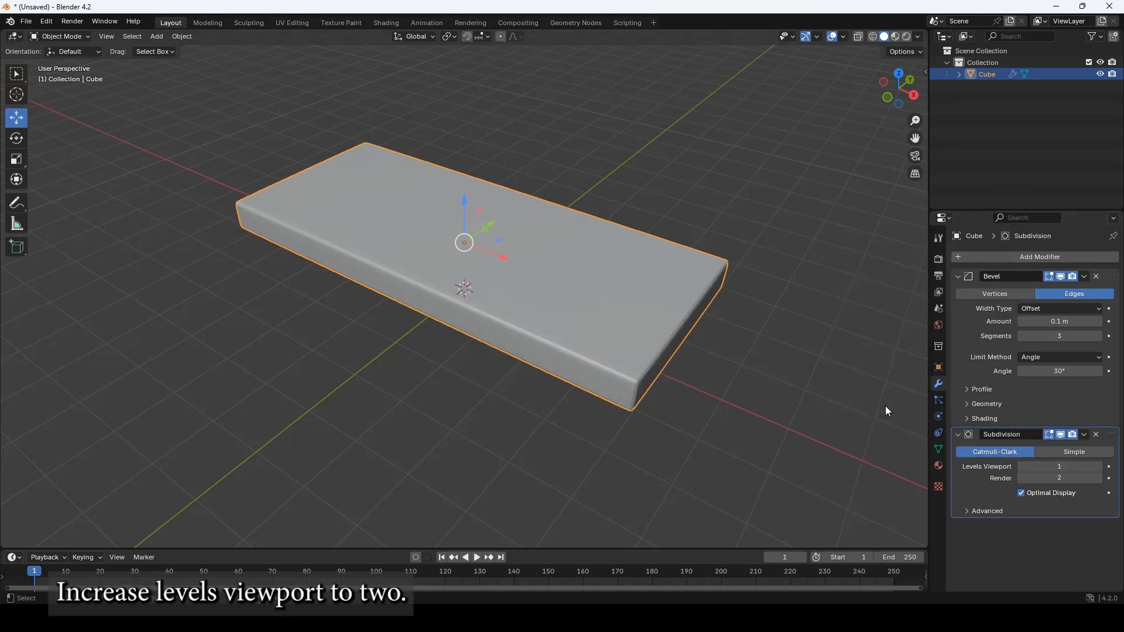
left_click(1099, 467)
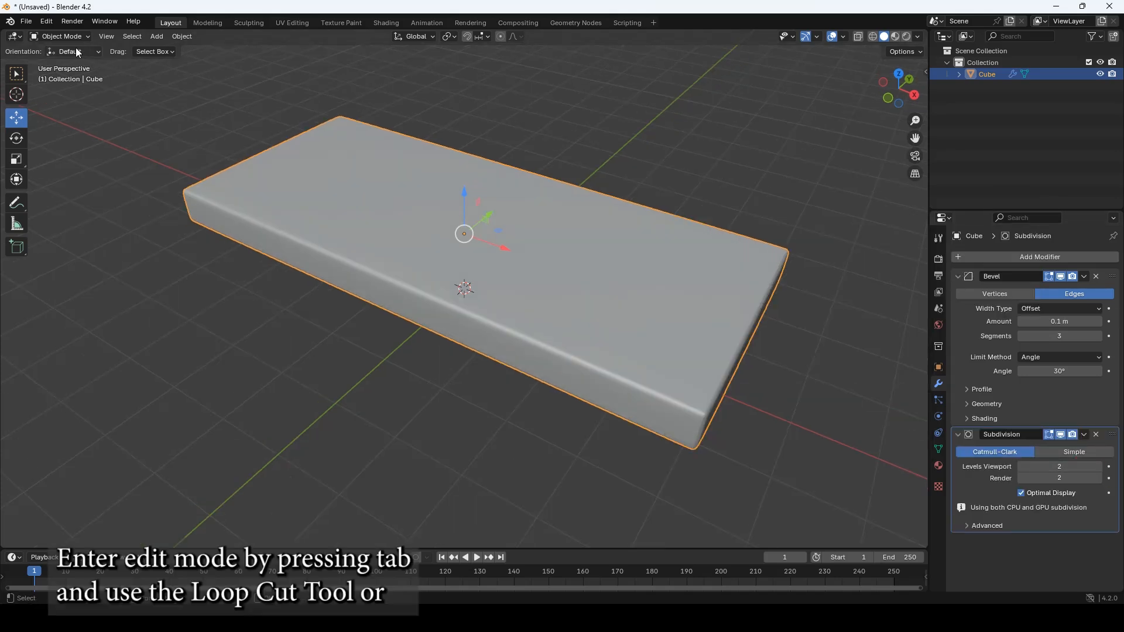
- In Edit Mode, add 23 evenly spaced, crosswise loop cuts along the slab's length
left_click(65, 36)
left_click(65, 60)
key("ctrl+r")
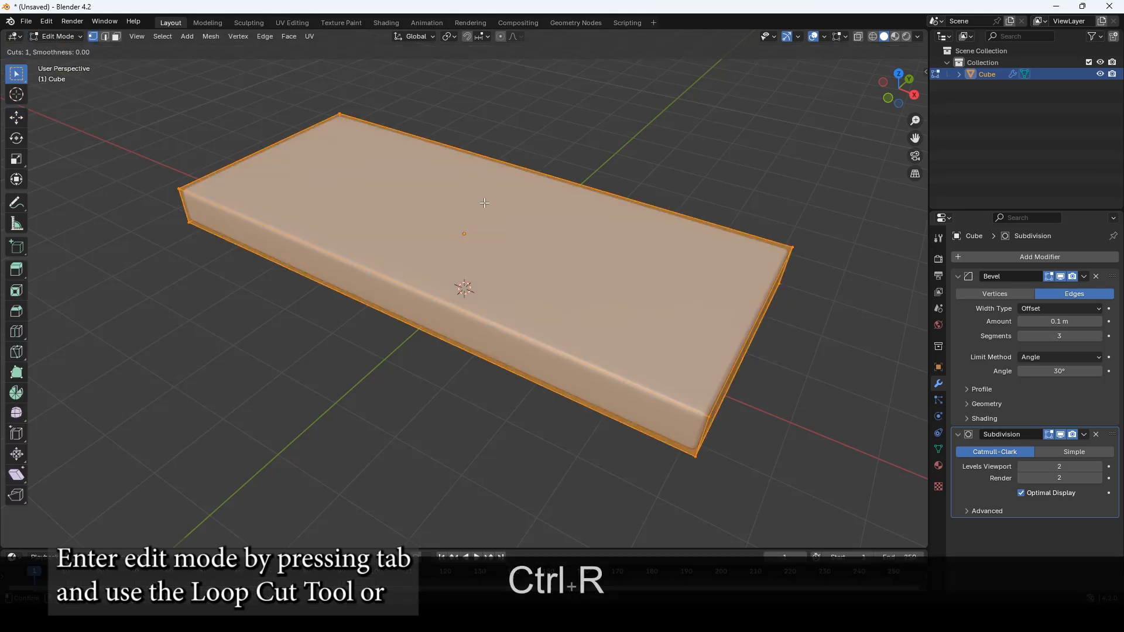
scroll(410, 281, "up", 12)
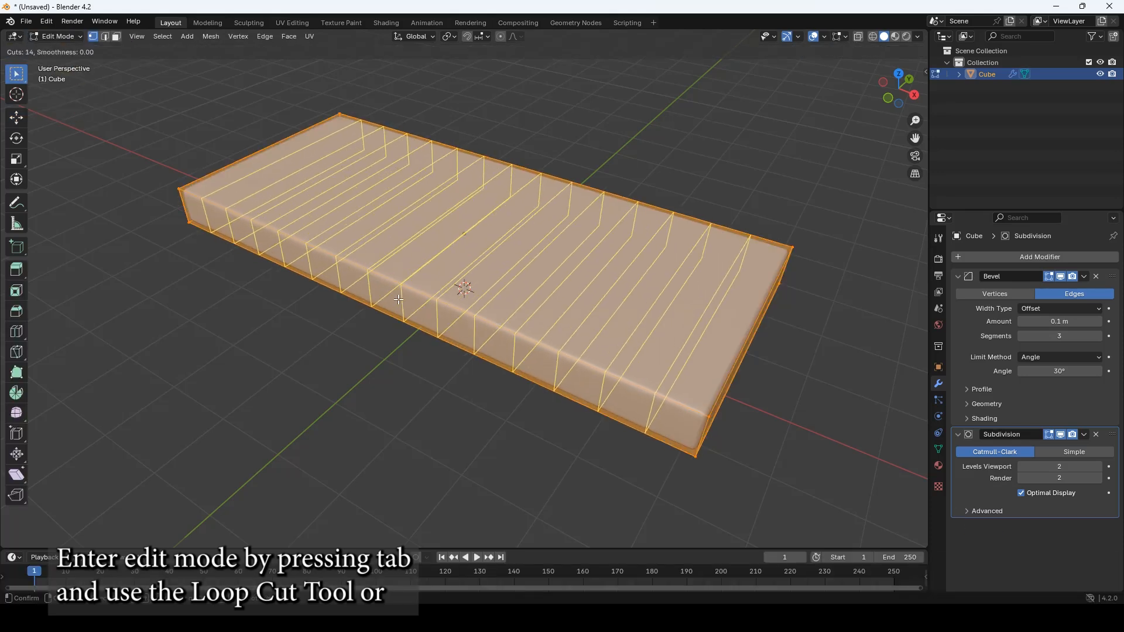
scroll(398, 299, "up", 10)
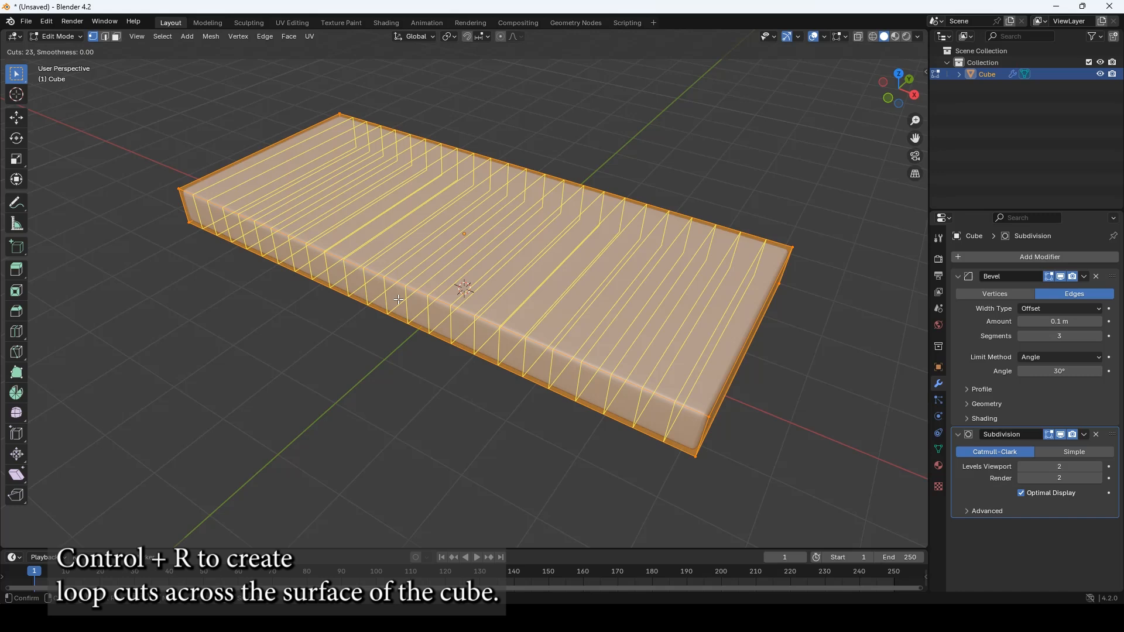
key("Return")
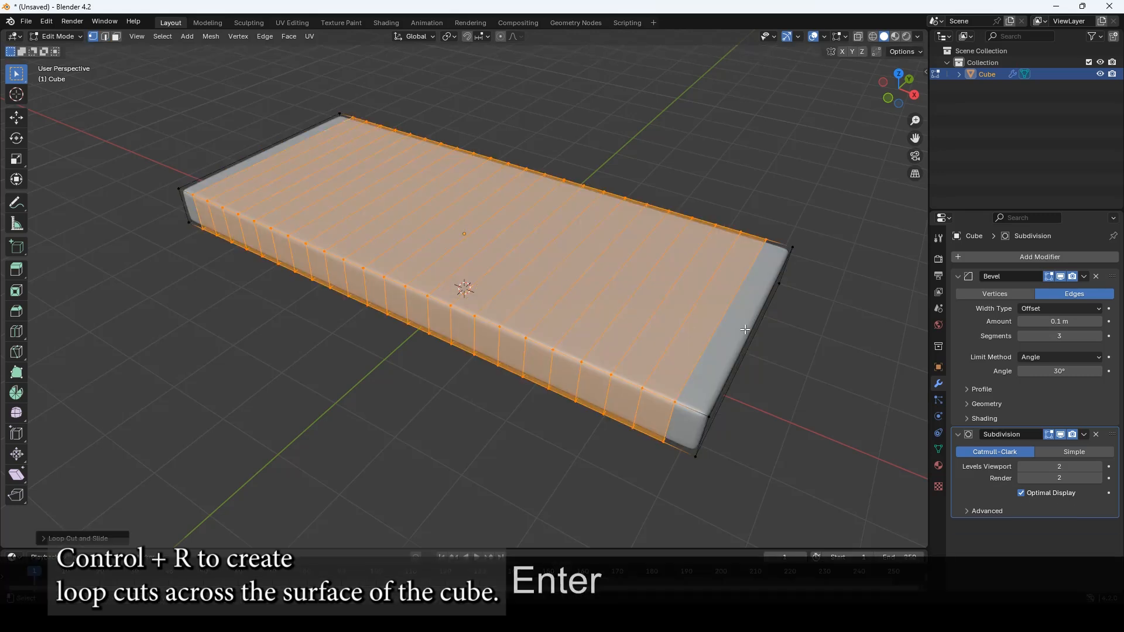
- Add 10 evenly spaced lengthwise loop cuts across the slab's width and return to Object Mode
key("ctrl+r")
scroll(753, 334, "up", 8)
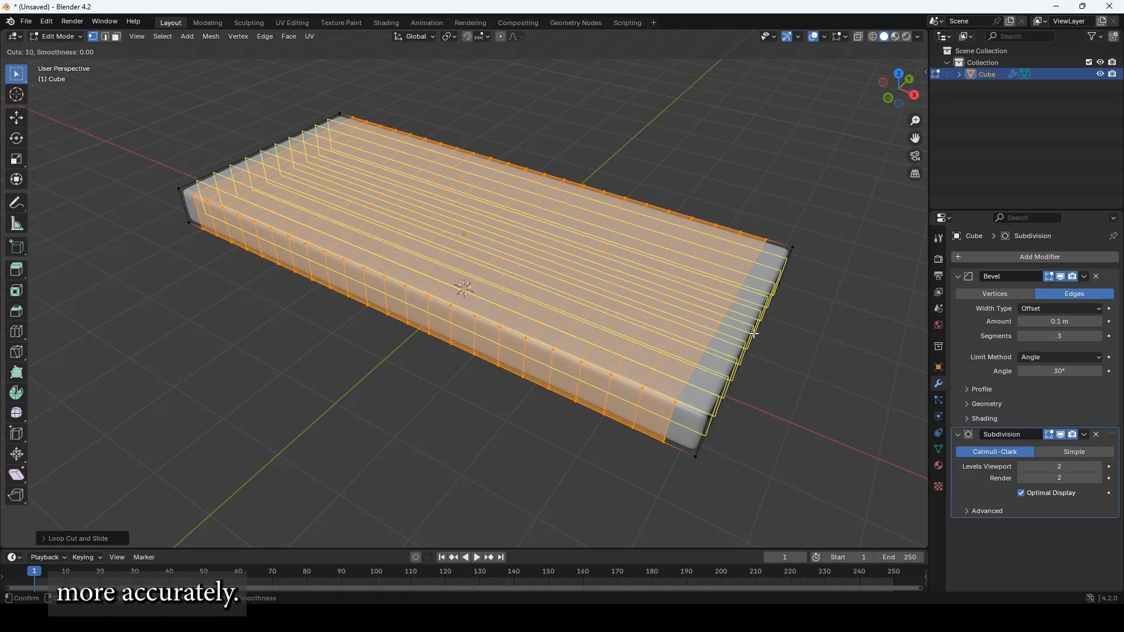
key("Return")
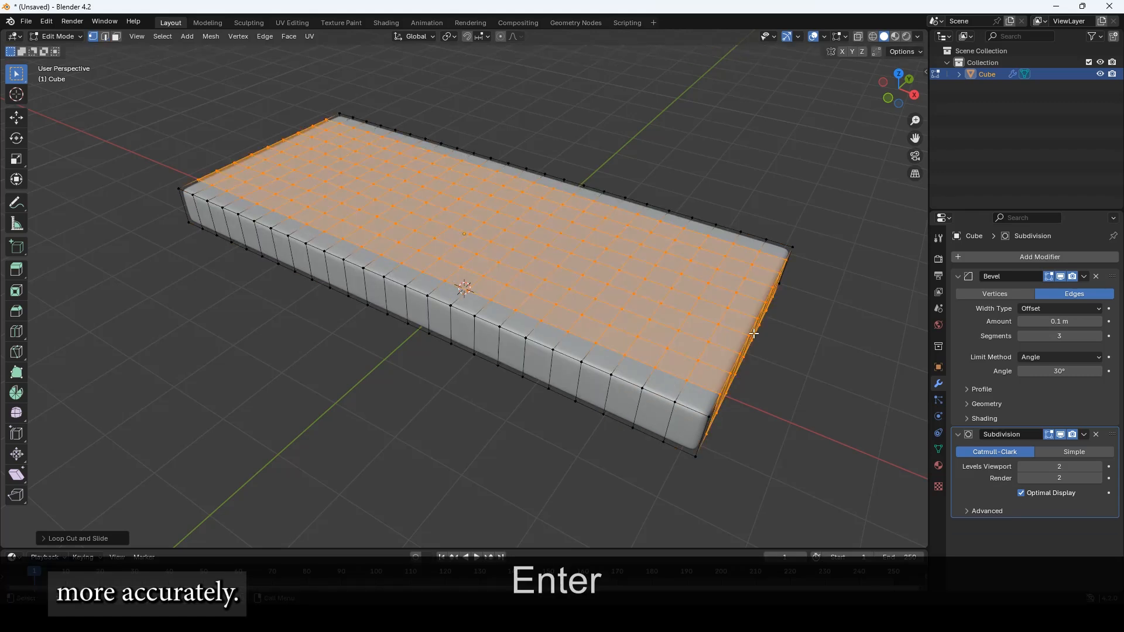
middle_click_drag(754, 334, 648, 376)
left_click(56, 37)
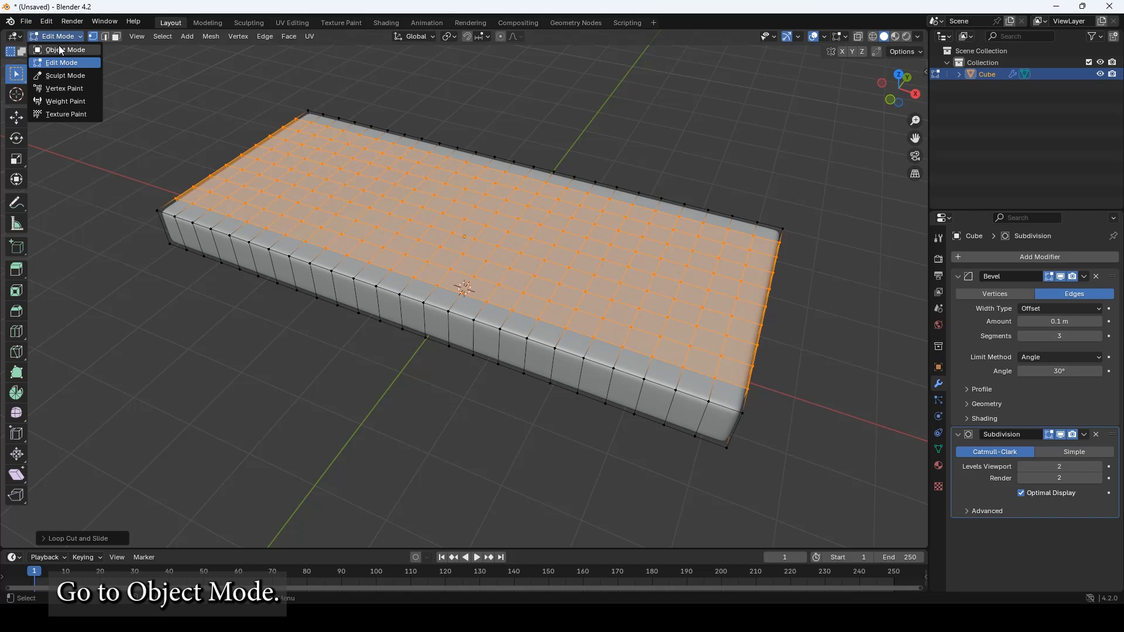
left_click(61, 50)
- Give the slab cloth physics and enable its pressure with a value of 1
left_click(938, 416)
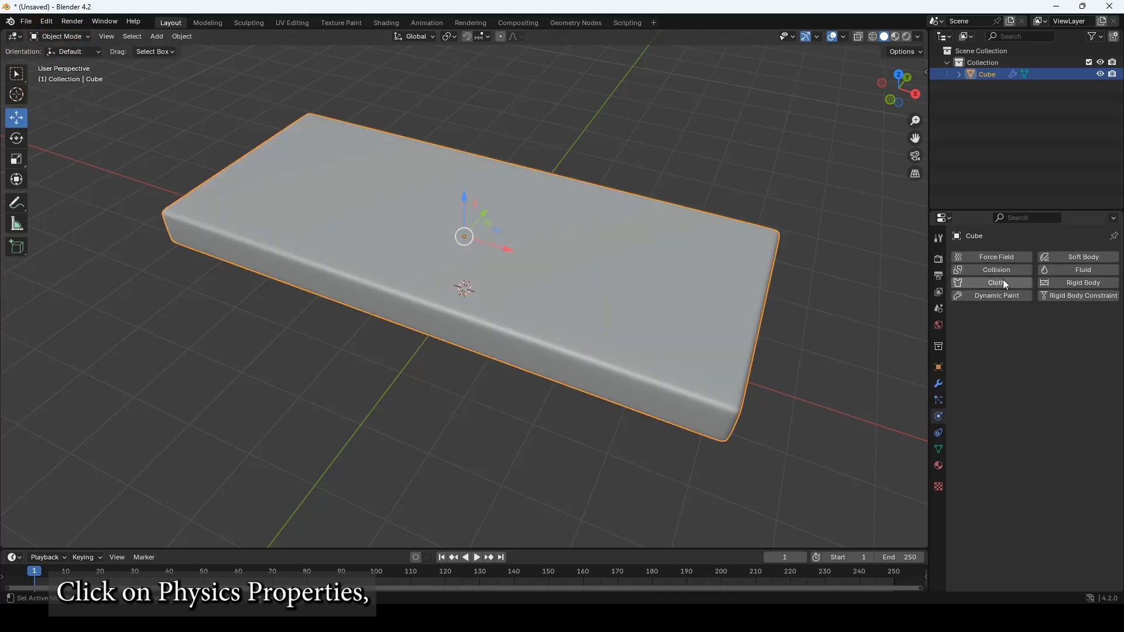
left_click(999, 284)
scroll(989, 511, "down", 4)
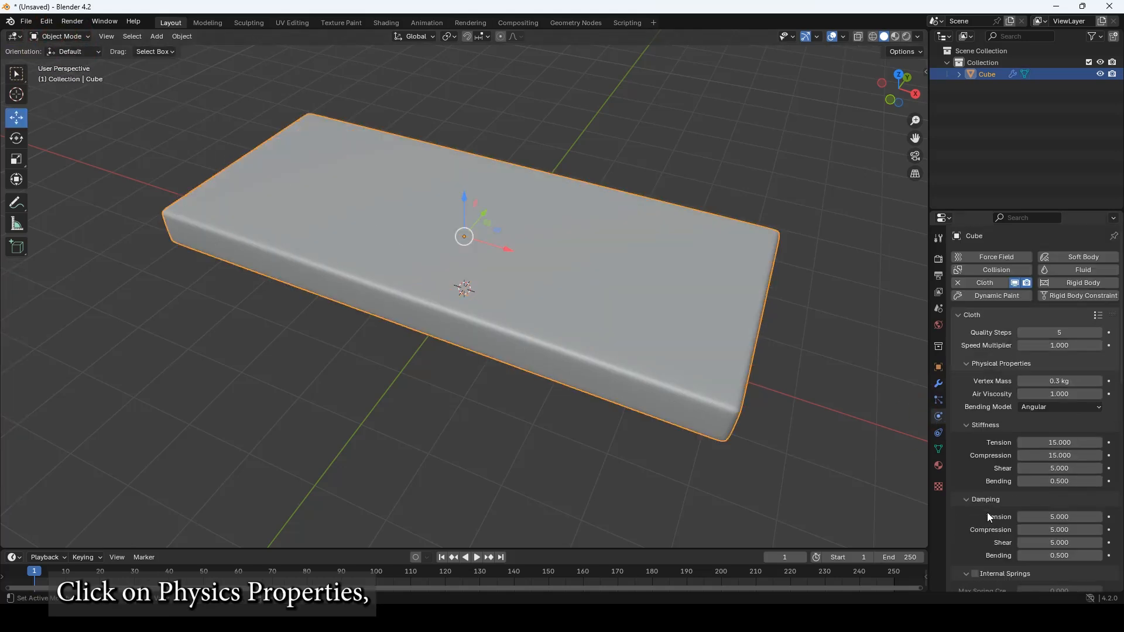
scroll(989, 463, "down", 4)
left_click(976, 514)
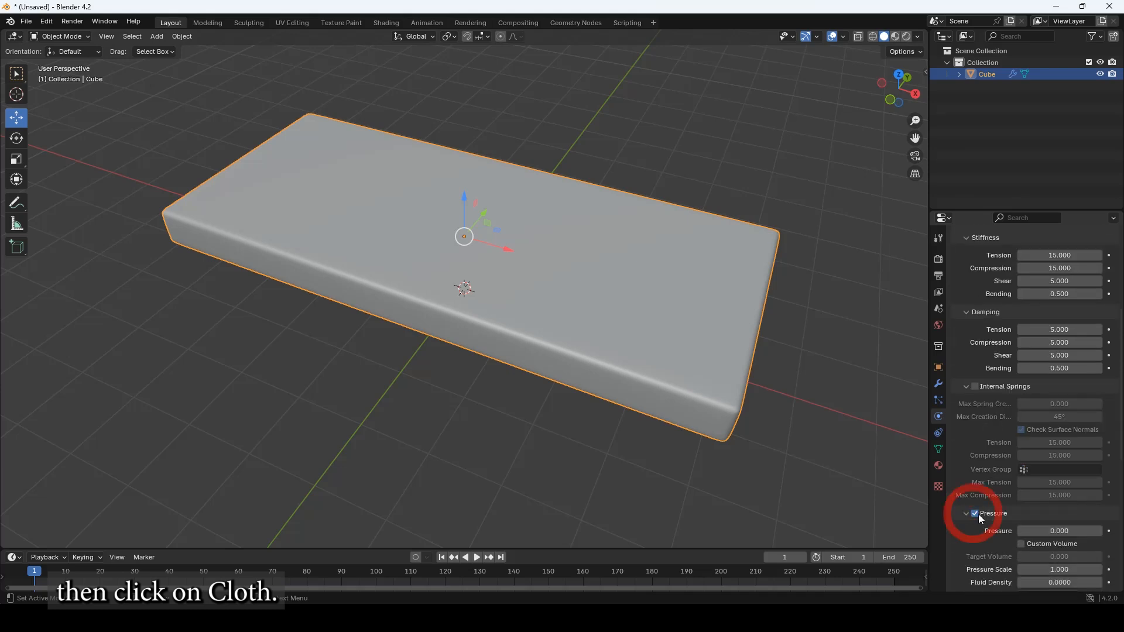
scroll(1031, 522, "down", 3)
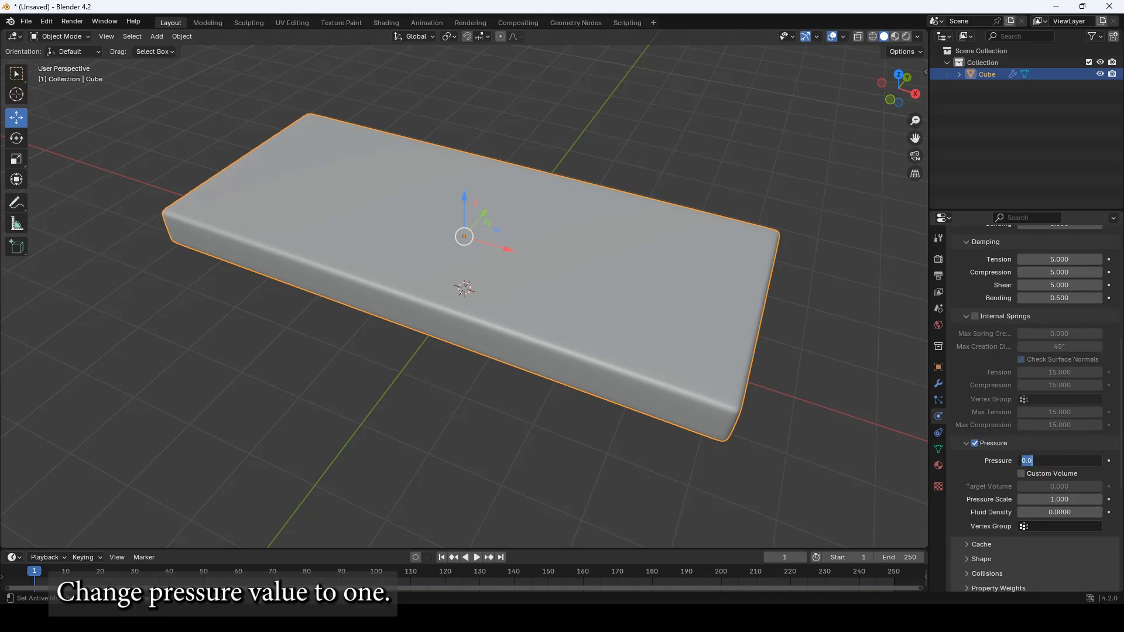
type("1")
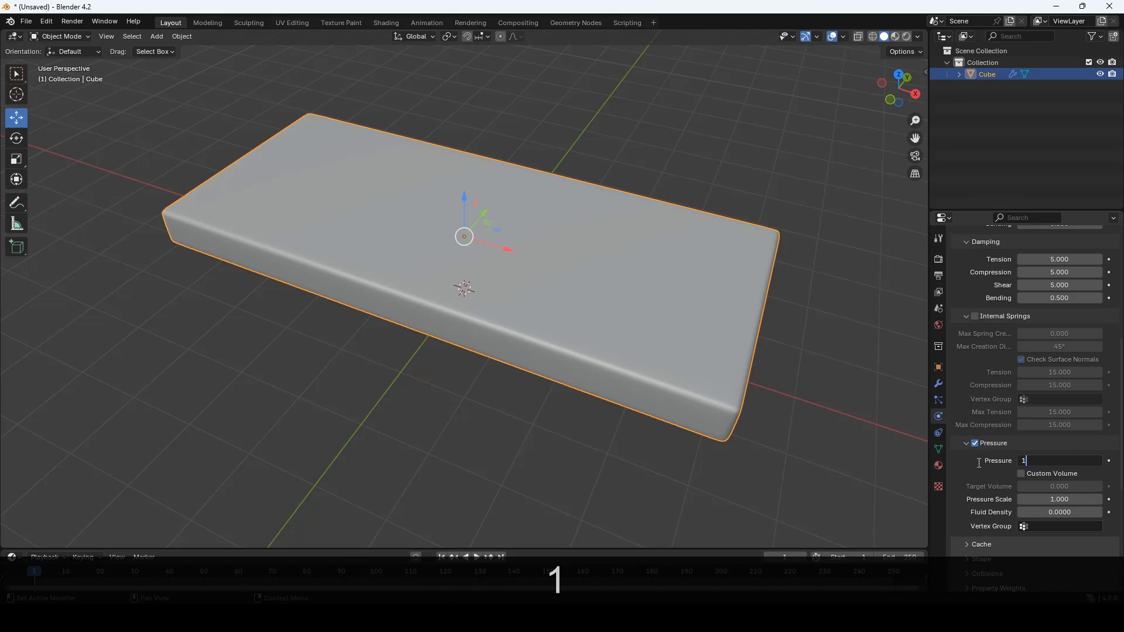
key("Return")
- Set the cloth's gravity field weight to 0
scroll(978, 462, "down", 6)
left_click(1075, 425)
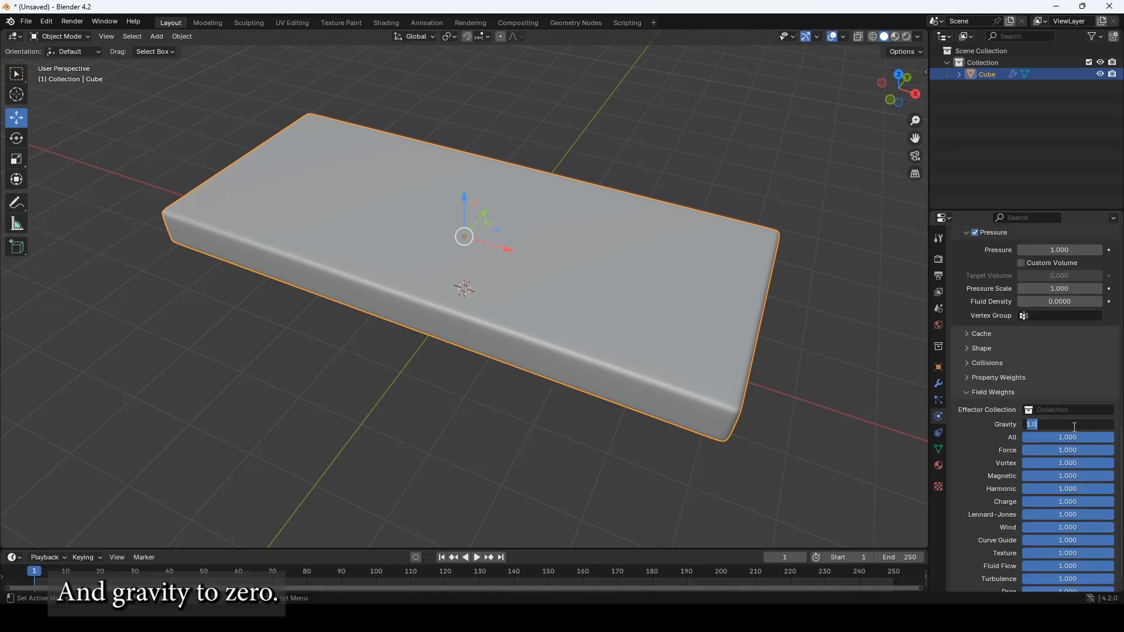
type("0")
key("Return")
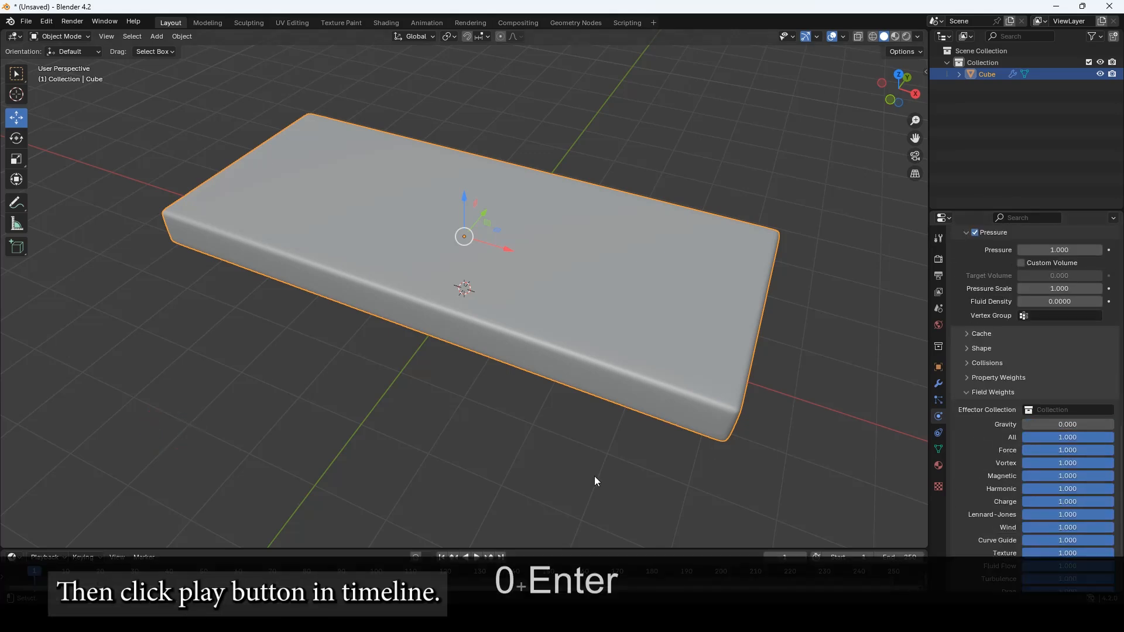
- Play the cloth simulation, pause it, and set the timeline to frame 4 for a softly inflated cushion shape
left_click(476, 557)
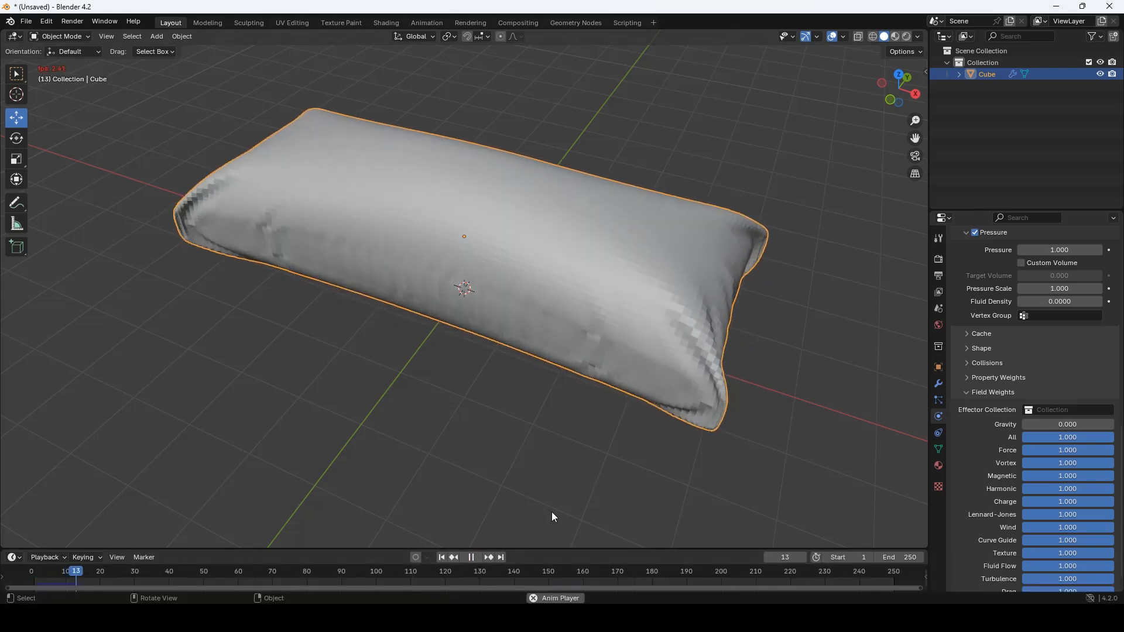
left_click(472, 557)
left_click_drag(256, 575, 51, 590)
middle_click_drag(579, 446, 602, 435)
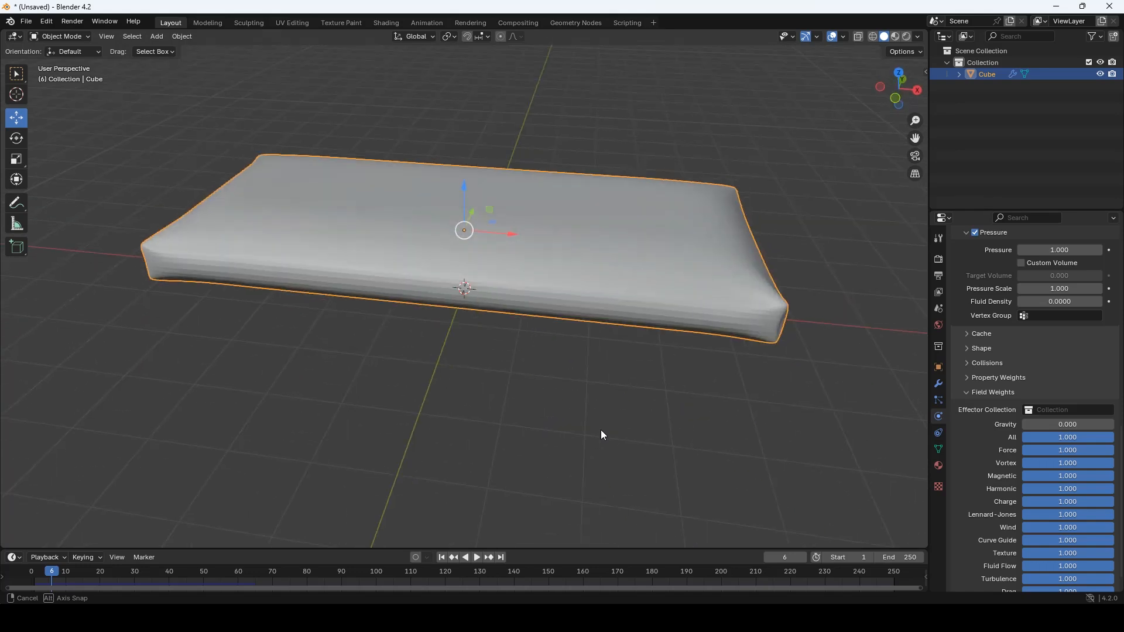
left_click_drag(51, 571, 47, 568)
middle_click_drag(521, 354, 560, 332)
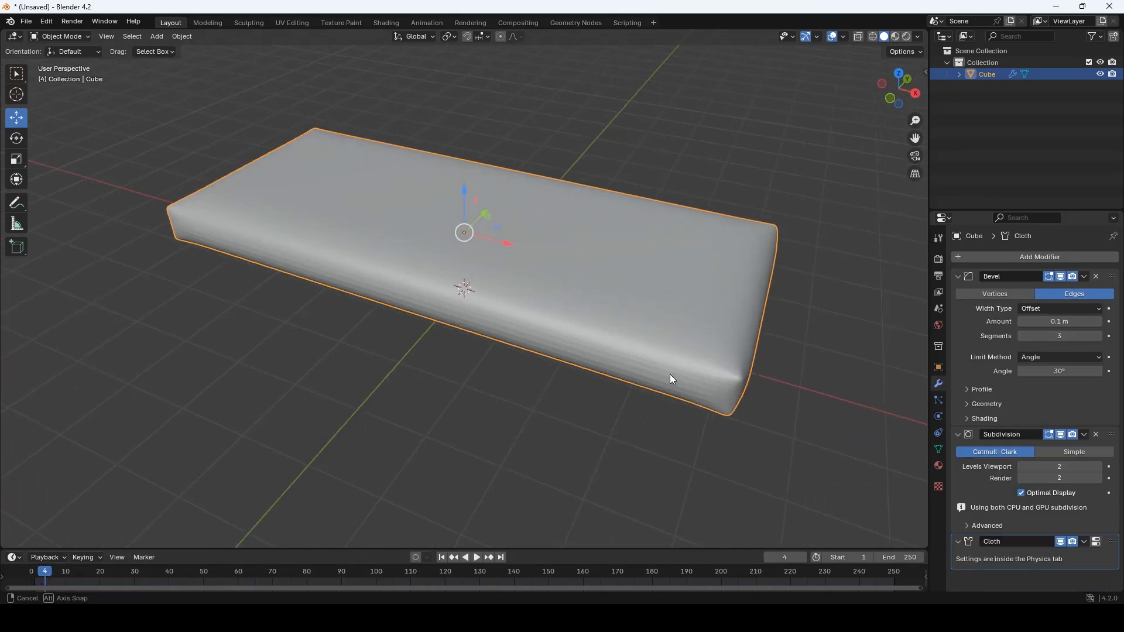
- Apply the cushion's Bevel, Subdivision and Cloth modifiers in that order
left_click(1086, 278)
left_click(1034, 291)
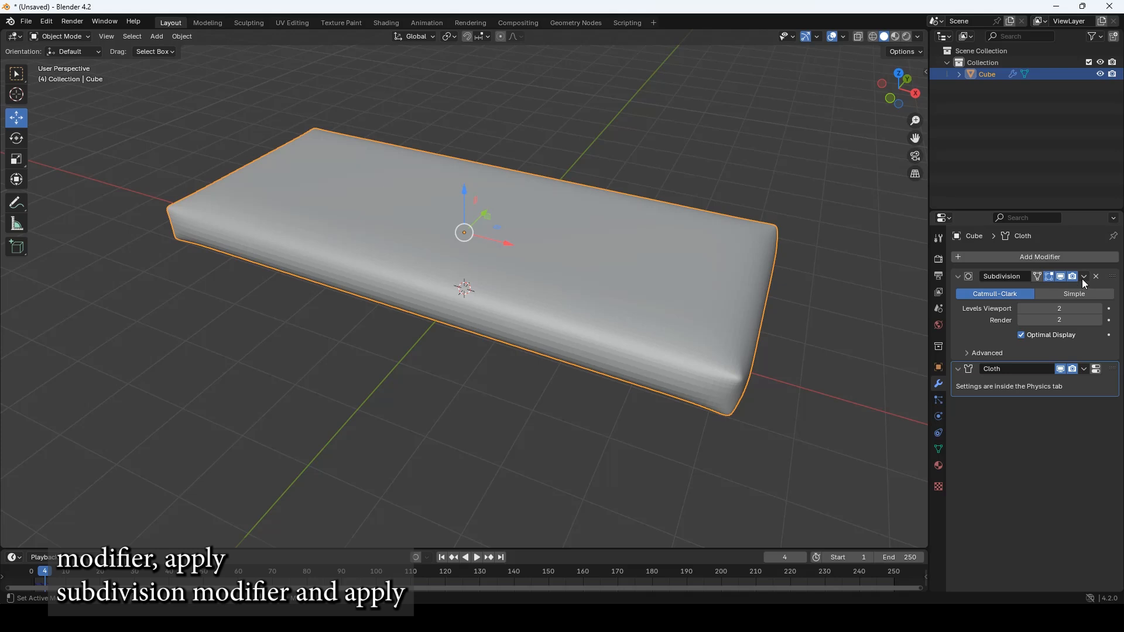
left_click(1085, 278)
left_click(1050, 288)
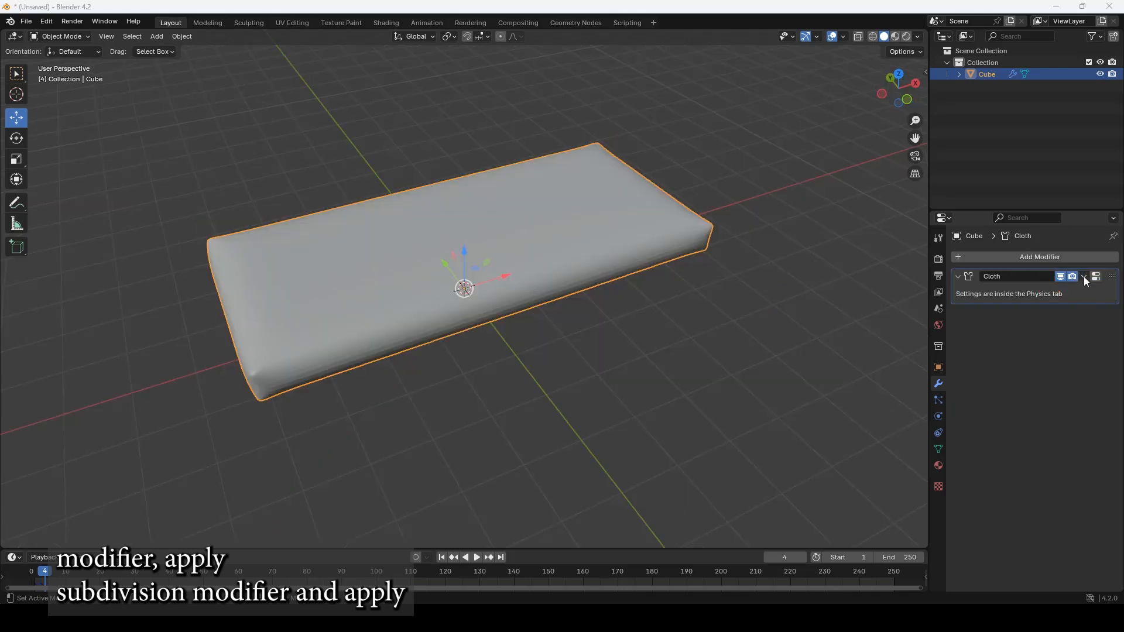
left_click(1083, 276)
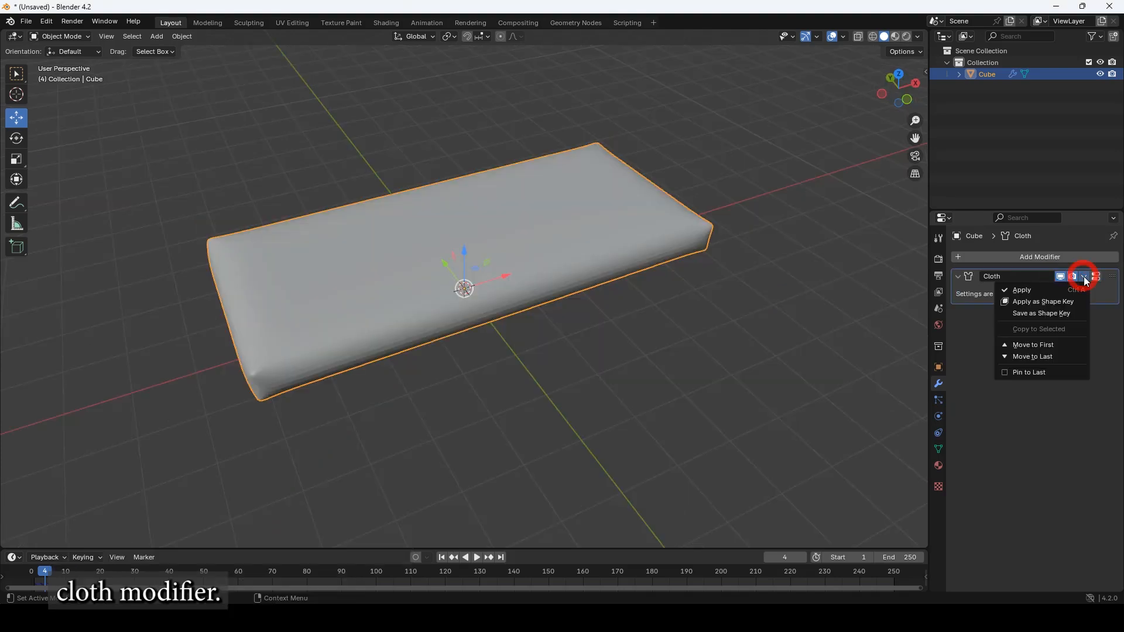
left_click(1037, 289)
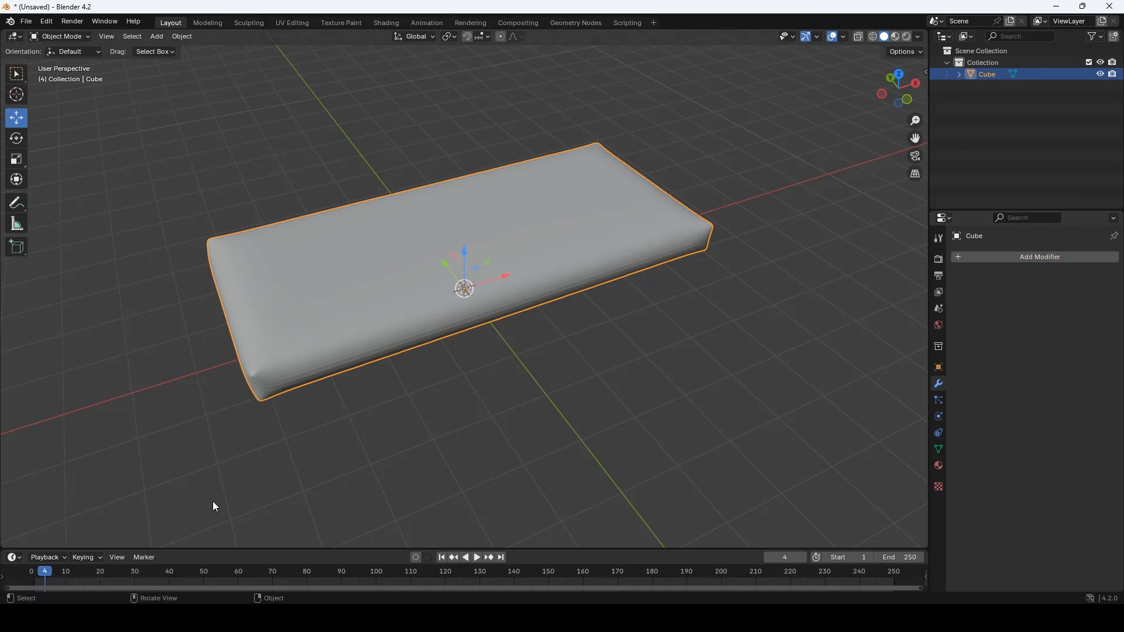
- Set the timeline to frame 0 and duplicate the cushion by copying and pasting it in place
key("space")
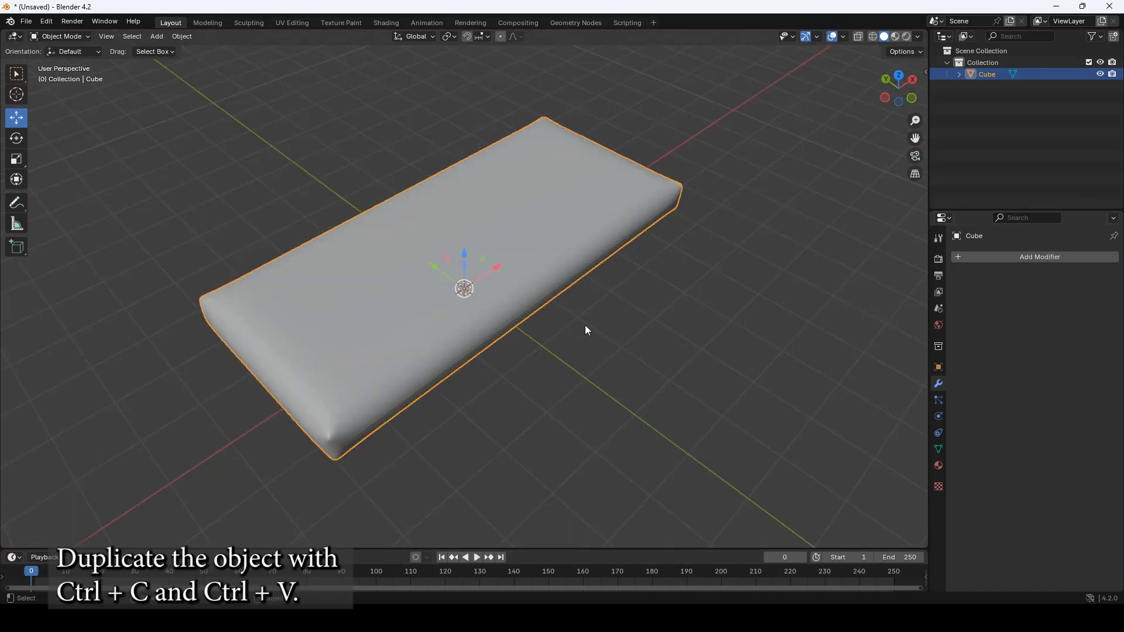
key("ctrl+c")
key("ctrl+v")
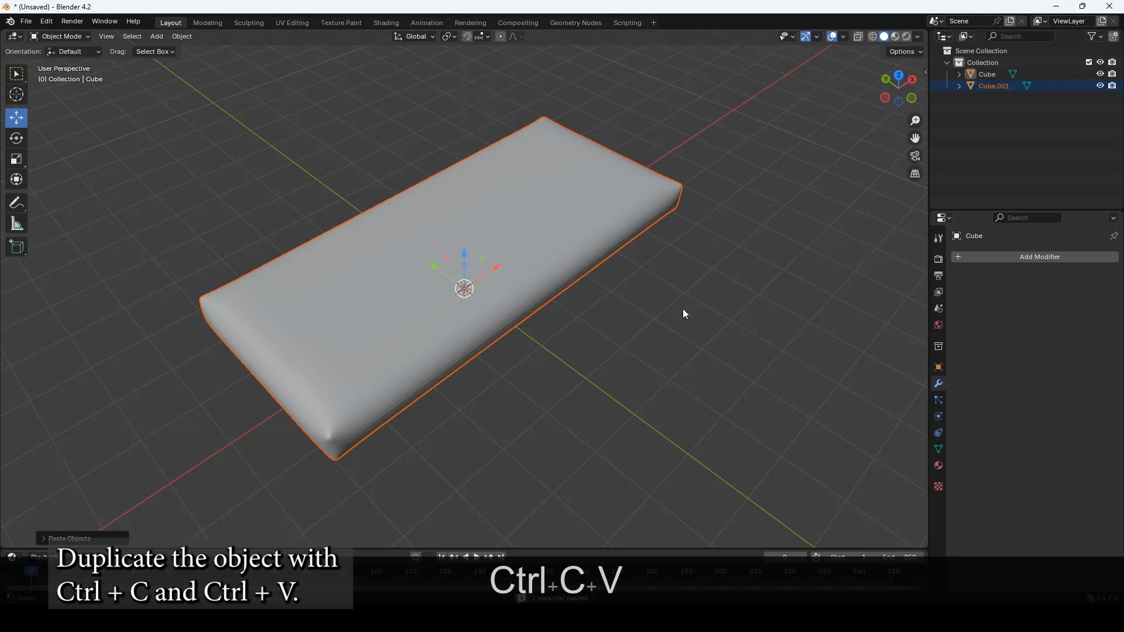
- Move the duplicated cushion alongside the original and rotate it 90 degrees about the X axis
left_click_drag(438, 269, 304, 188)
middle_click_drag(444, 350, 220, 164)
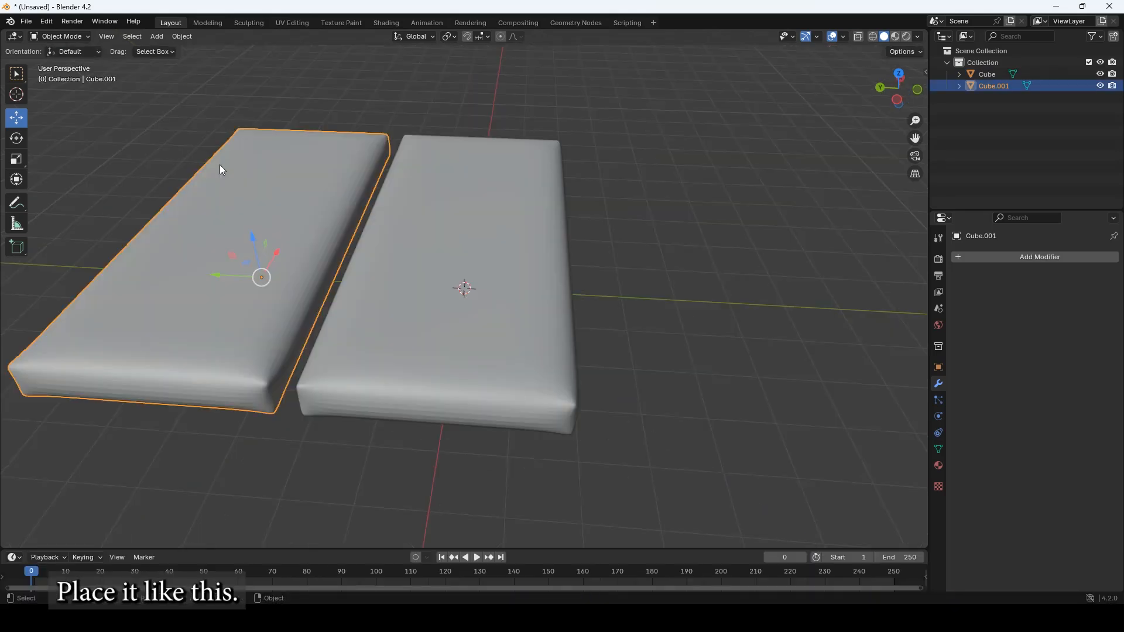
type("rx")
type("90")
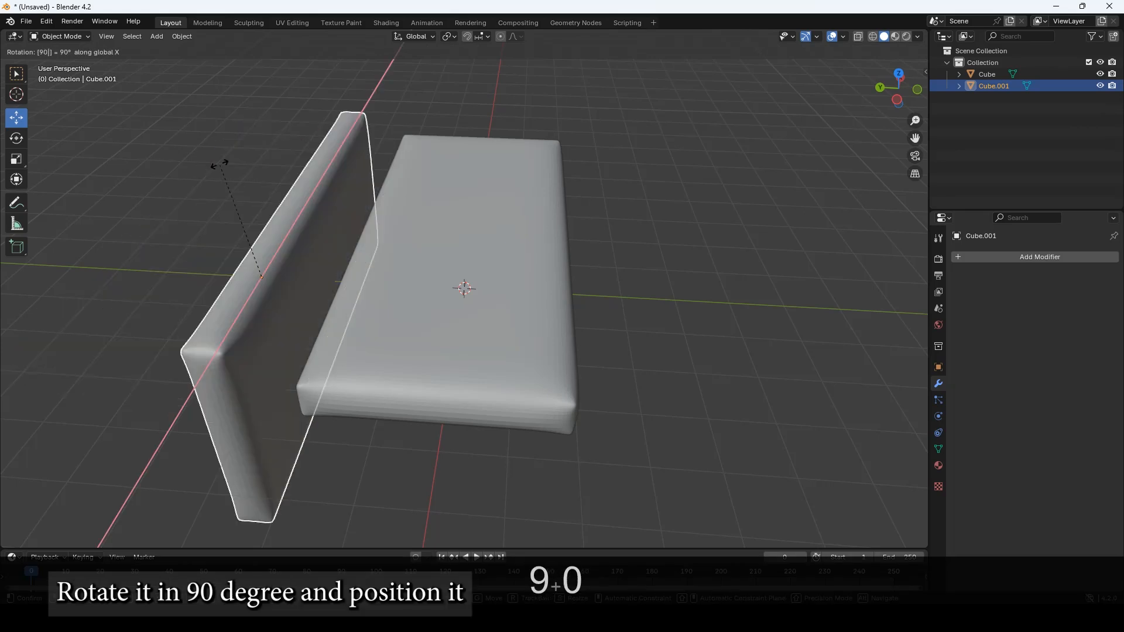
key("Return")
- Raise the upright cushion and move it to the rear edge of the seat cushion as a backrest
key("ctrl+KP_3")
left_click_drag(255, 251, 255, 128)
left_click_drag(226, 164, 302, 127)
middle_click_drag(486, 290, 412, 362)
- Scale the backrest down slightly and lower it toward the seat cushion
left_click(16, 159)
left_click_drag(369, 122, 372, 133)
left_click(17, 117)
middle_click_drag(336, 335, 381, 326)
left_click_drag(330, 135, 329, 155)
middle_click_drag(381, 340, 413, 335)
- Nudge the backrest in top view so it lines up with the seat's rear edge
left_click(898, 89)
scroll(485, 193, "up", 3)
left_click_drag(230, 110, 239, 113)
middle_click_drag(486, 293, 366, 319)
scroll(353, 266, "down", 3)
middle_click_drag(353, 266, 276, 300)
- Duplicate the seat cushion in place and rotate the copy 90 degrees about the Y axis
left_click(544, 298)
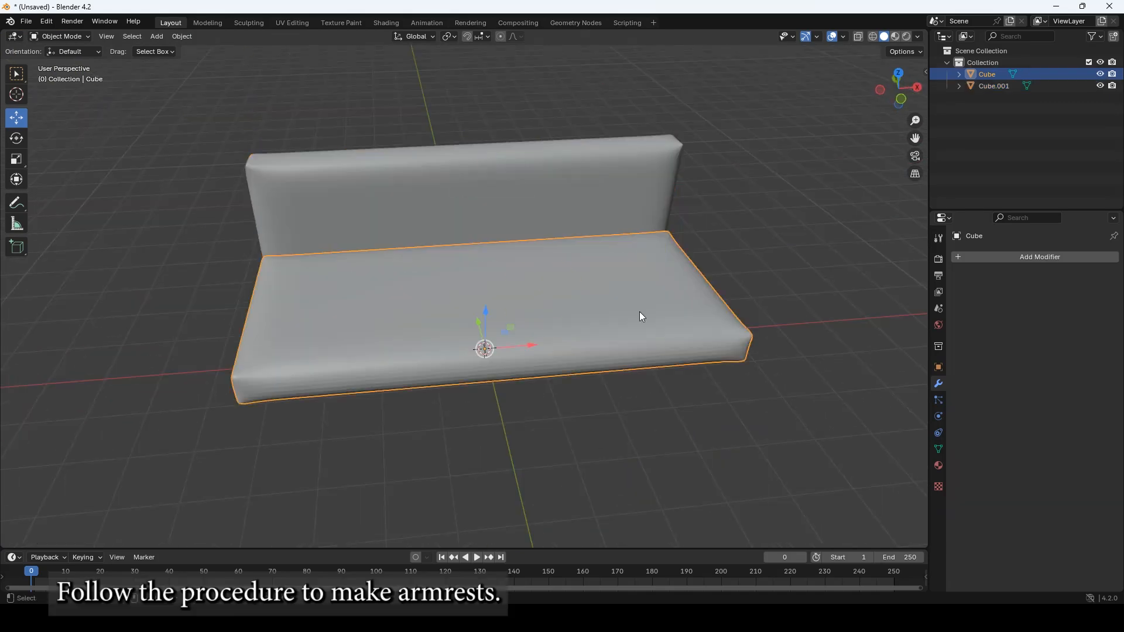
key("ctrl+c")
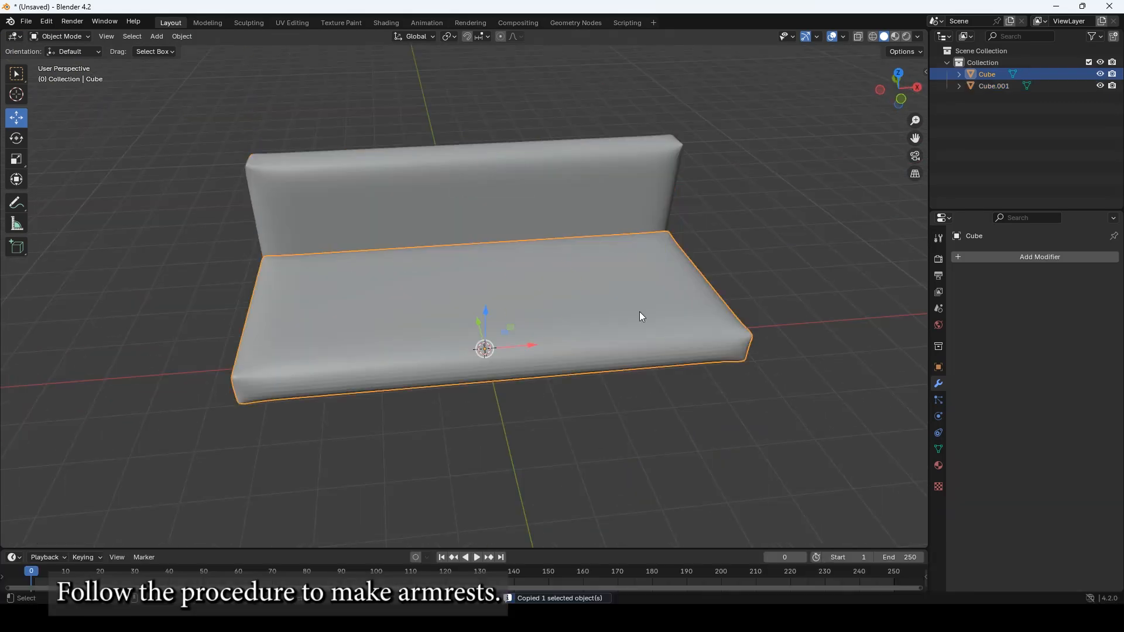
key("ctrl+v")
key("r")
key("y")
key("9")
key("0")
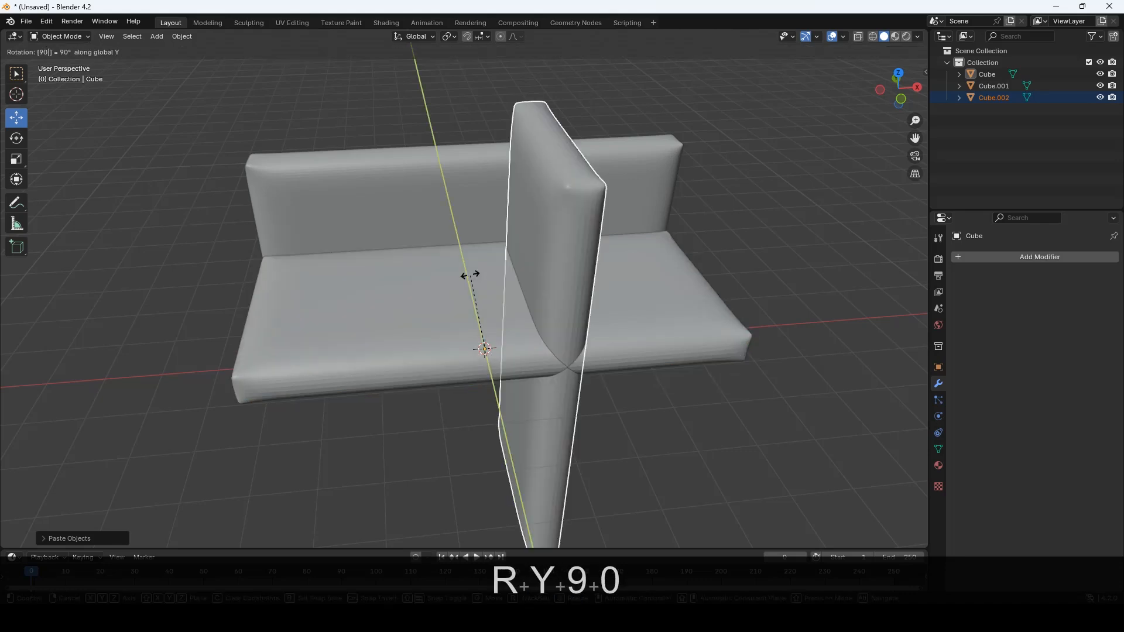
key("Return")
- Move the rotated copy to the left end of the seat and resize it into a low armrest
left_click_drag(540, 346, 221, 352)
middle_click_drag(345, 381, 295, 369)
left_click_drag(211, 270, 214, 300)
middle_click_drag(384, 404, 450, 375)
left_click_drag(163, 323, 165, 260)
left_click(17, 119)
- Duplicate the armrest and place the copy at the opposite end of the seat
middle_click_drag(439, 405, 577, 349)
key("ctrl+c")
key("ctrl+v")
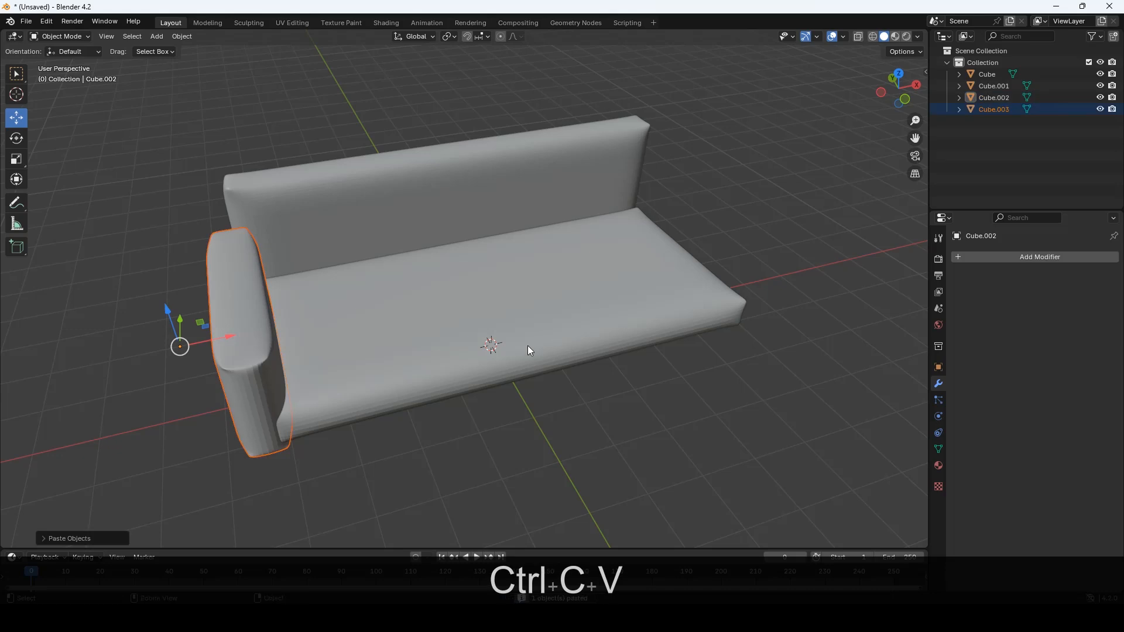
left_click_drag(221, 340, 696, 283)
middle_click_drag(635, 384, 687, 384)
left_click_drag(697, 343, 702, 343)
middle_click_drag(605, 373, 373, 329)
- Add a cube and raise it above the middle of the sofa seat
key("shift+a")
mouse_move(403, 314)
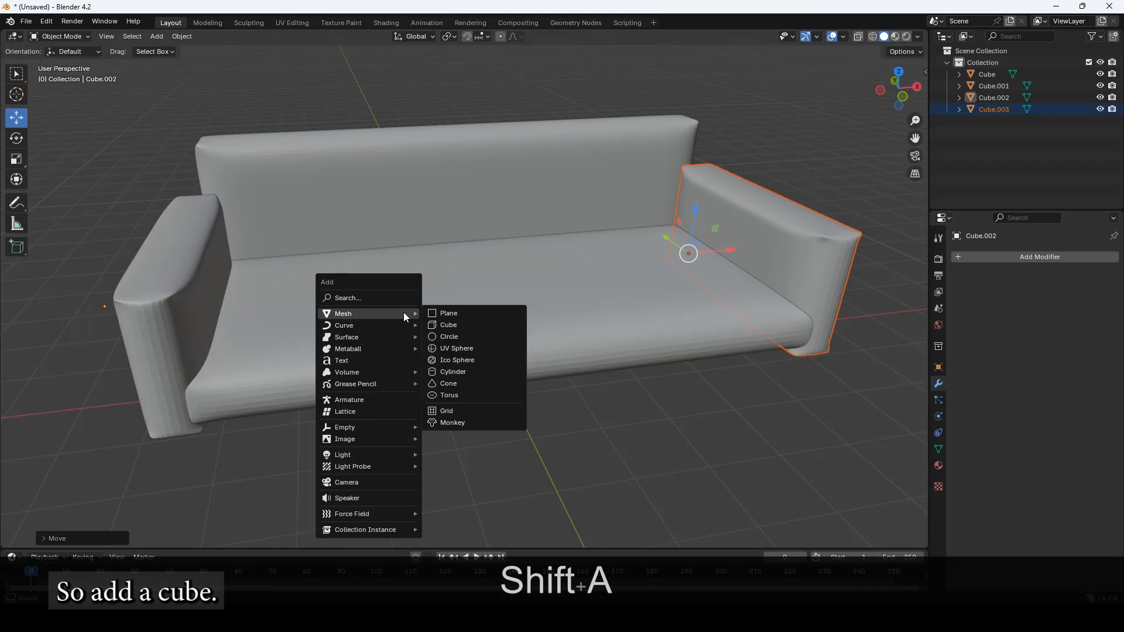
left_click(455, 324)
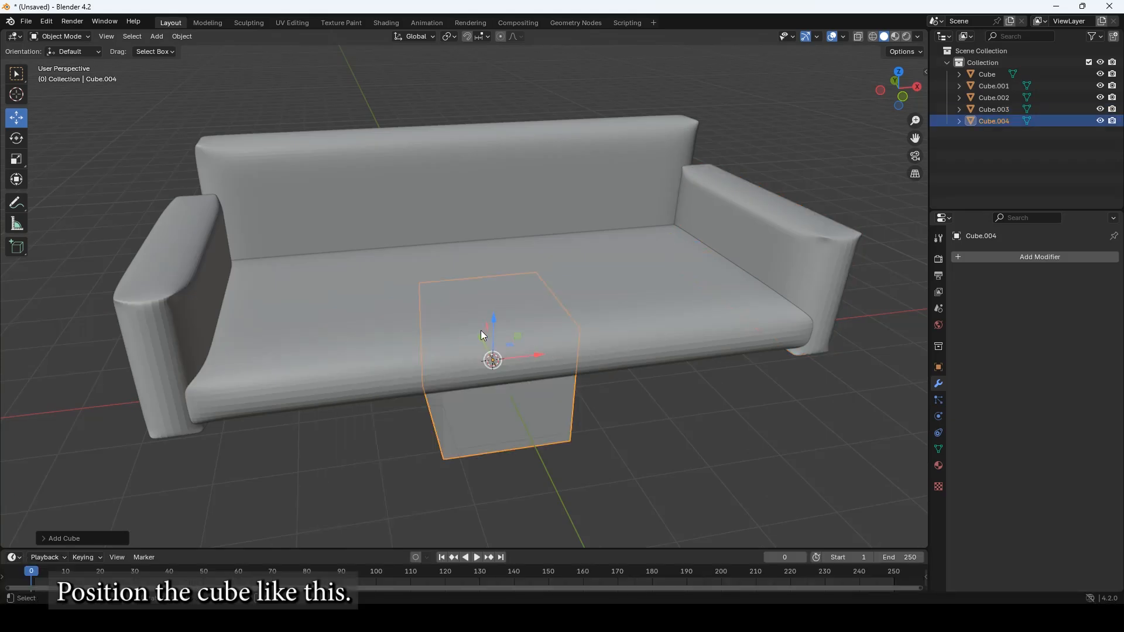
left_click_drag(493, 332, 508, 171)
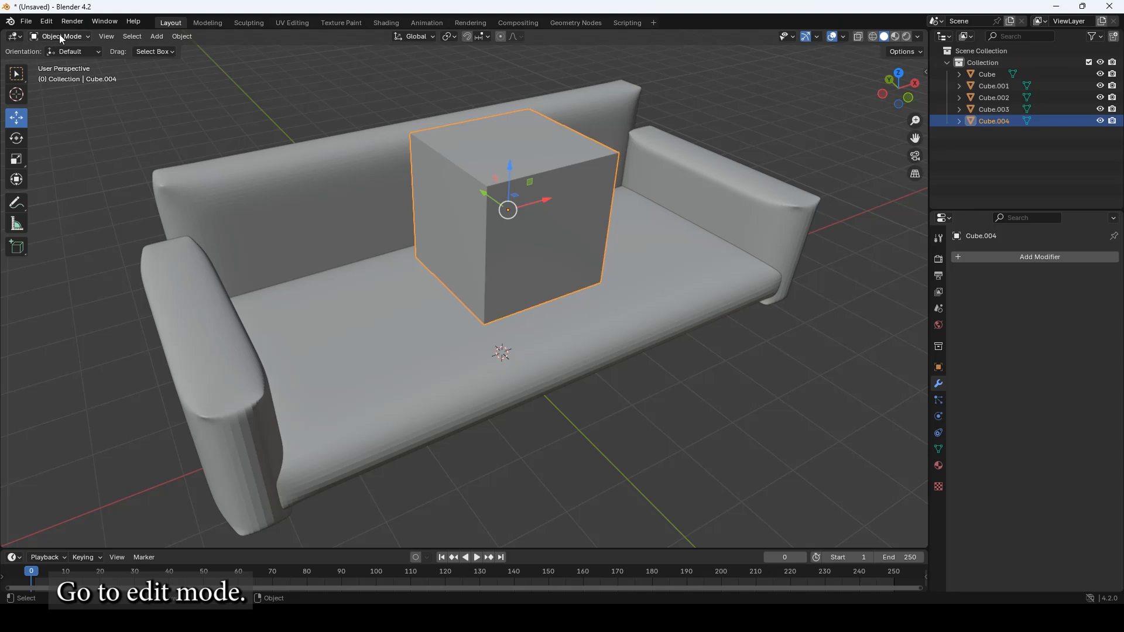
- In Edit Mode, scale the cube down along Z into a flat slab
left_click(61, 37)
left_click(58, 62)
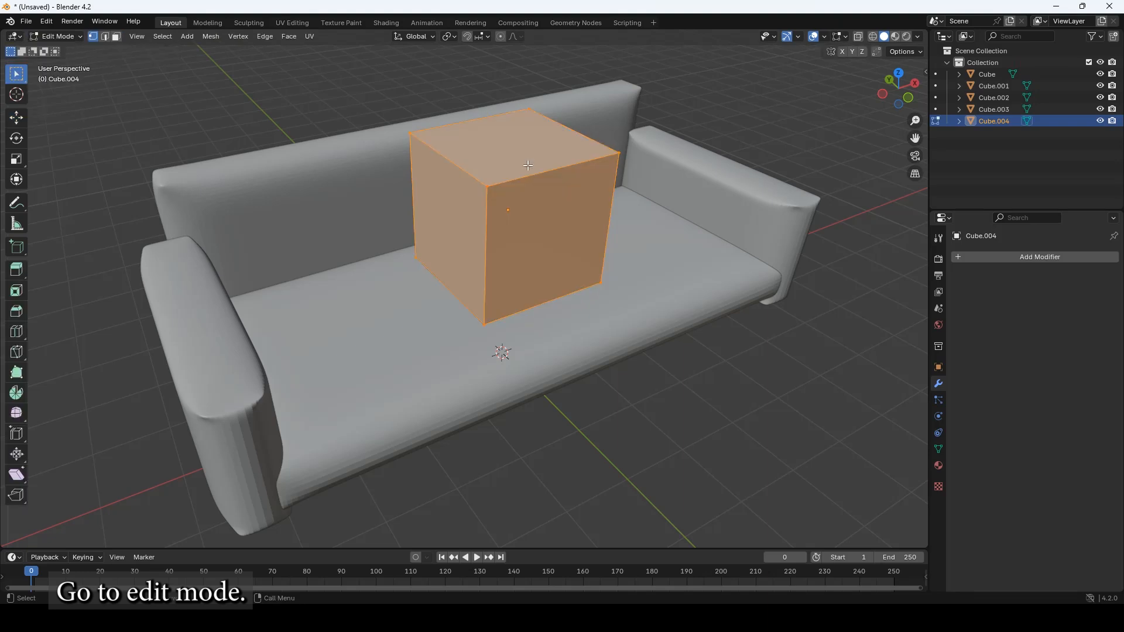
left_click(16, 160)
left_click_drag(508, 170, 508, 205)
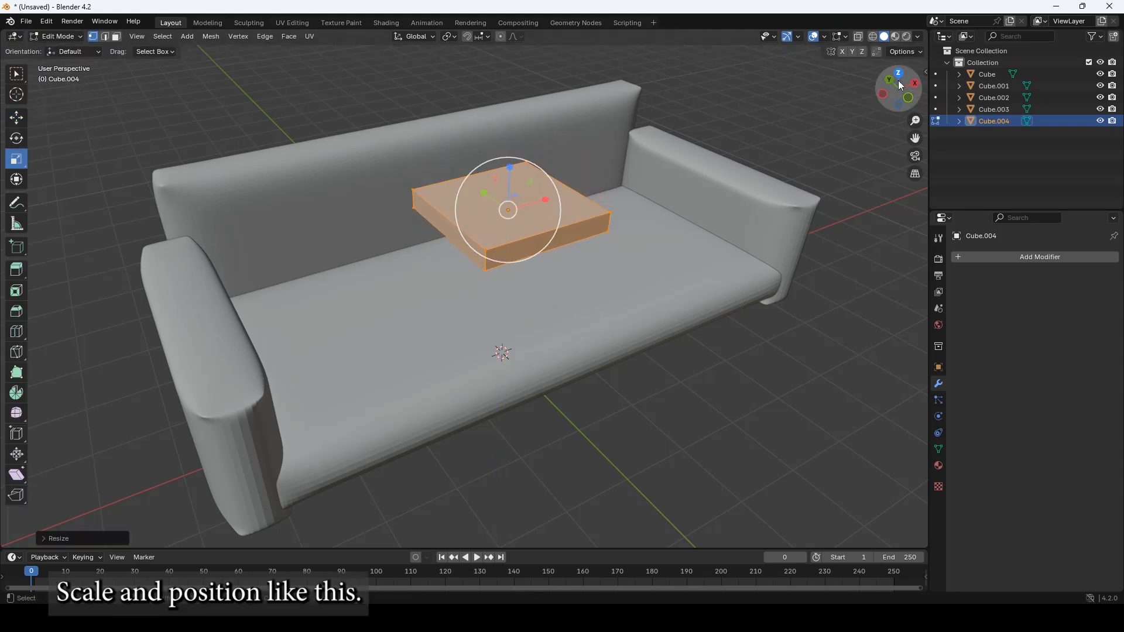
- Adjust the slab's width and depth in top view and position it over the middle of the seat
left_click(899, 74)
left_click_drag(529, 332, 525, 332)
left_click_drag(484, 286, 484, 257)
left_click_drag(530, 332, 558, 327)
mouse_move(483, 295)
left_mouse_down()
mouse_move(482, 326)
mouse_move(486, 307)
left_mouse_up()
middle_click_drag(485, 307, 576, 293)
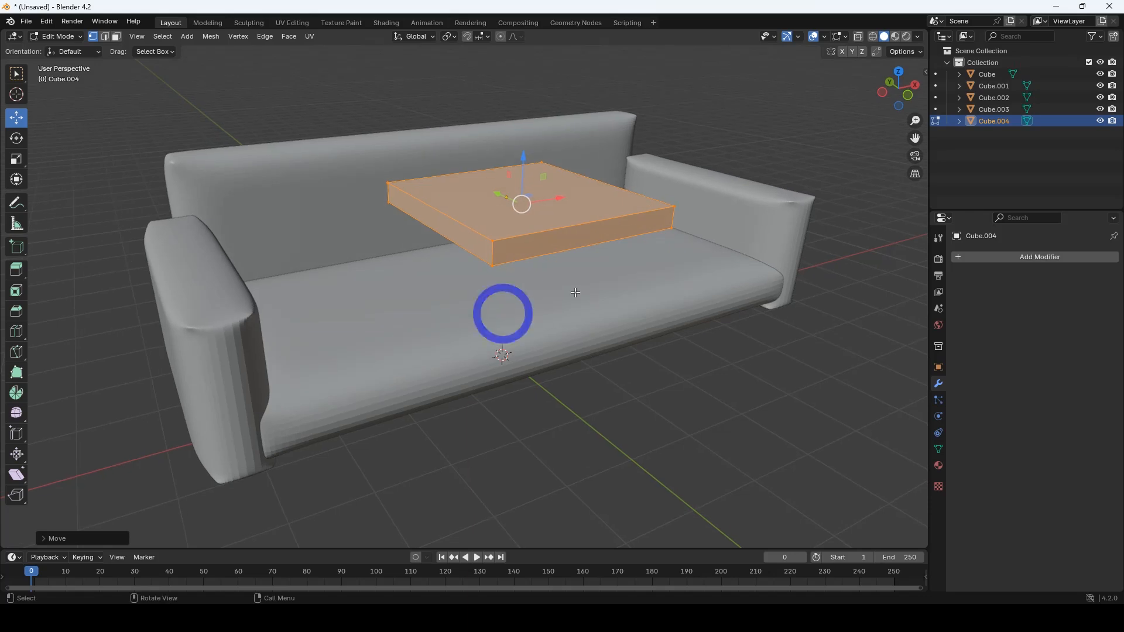
- Return to Object Mode and add a Bevel modifier with 3 segments to the slab
key("Tab")
left_click(1013, 257)
mouse_move(1013, 255)
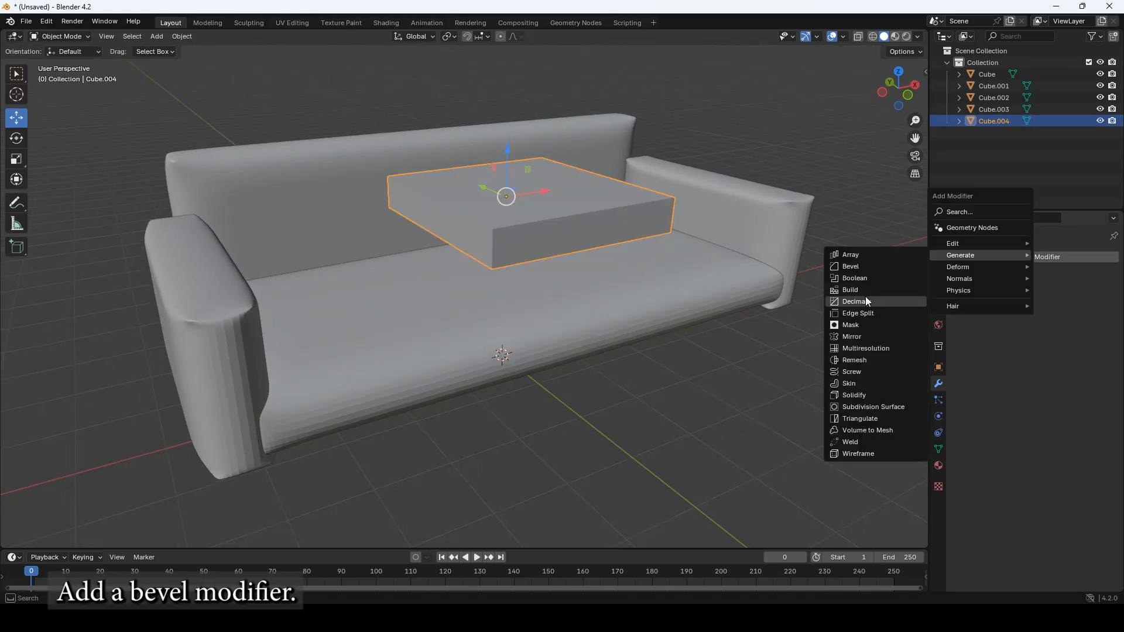
left_click(852, 268)
left_click(1099, 336)
left_click(1099, 336)
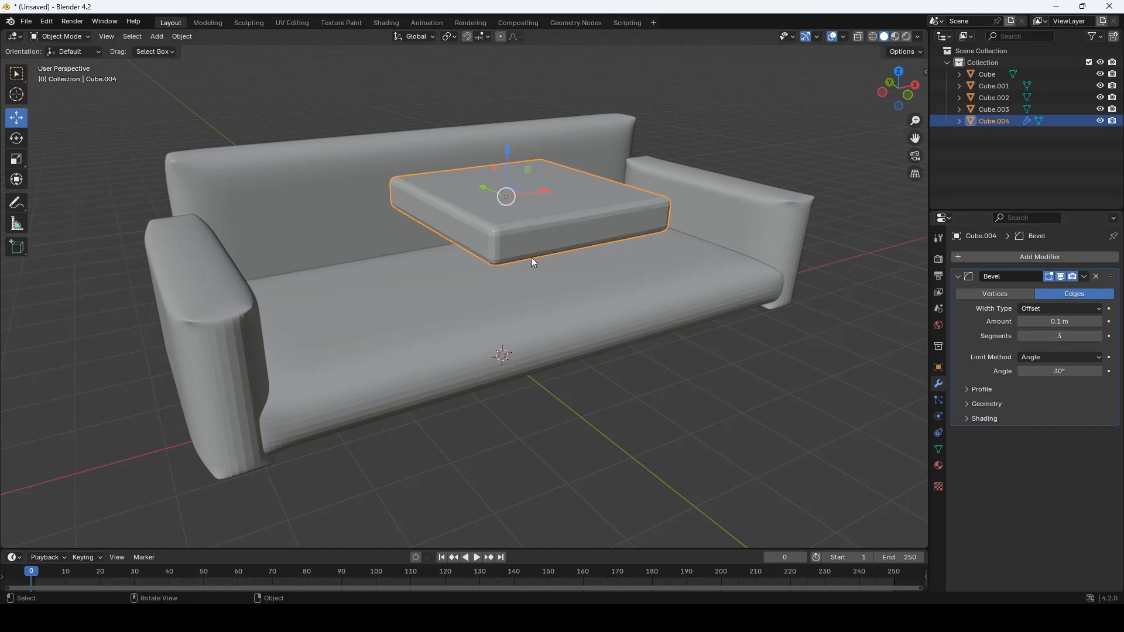
- Lower the slab onto the seat and add a Subdivision Surface modifier with viewport levels set to 2
left_click_drag(507, 158, 503, 199)
left_click(1040, 257)
mouse_move(1017, 260)
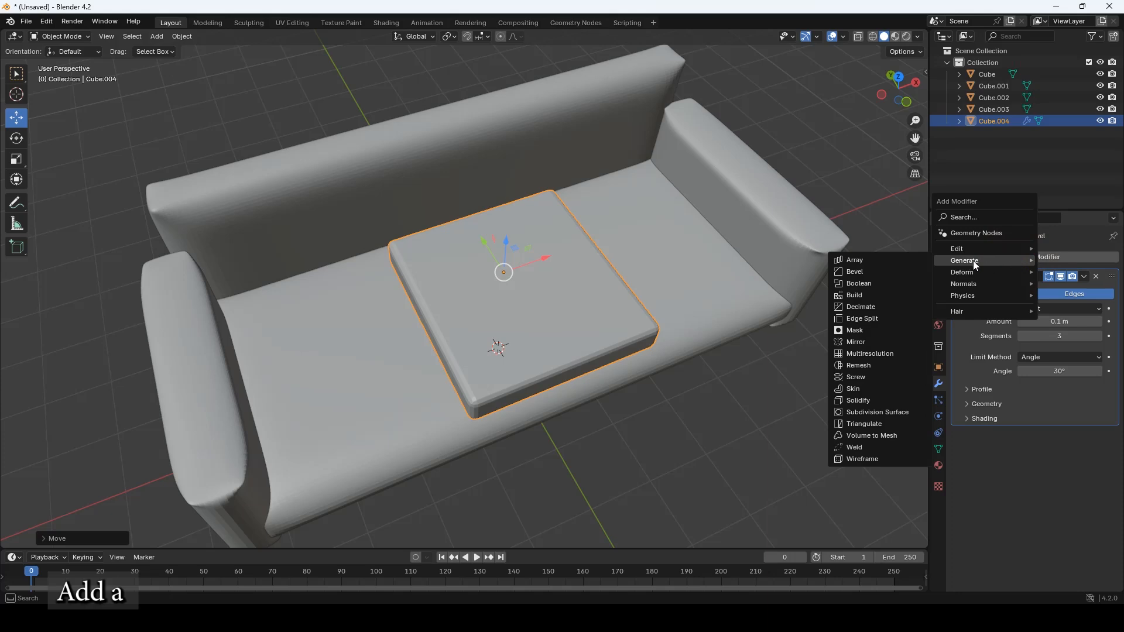
left_click(893, 413)
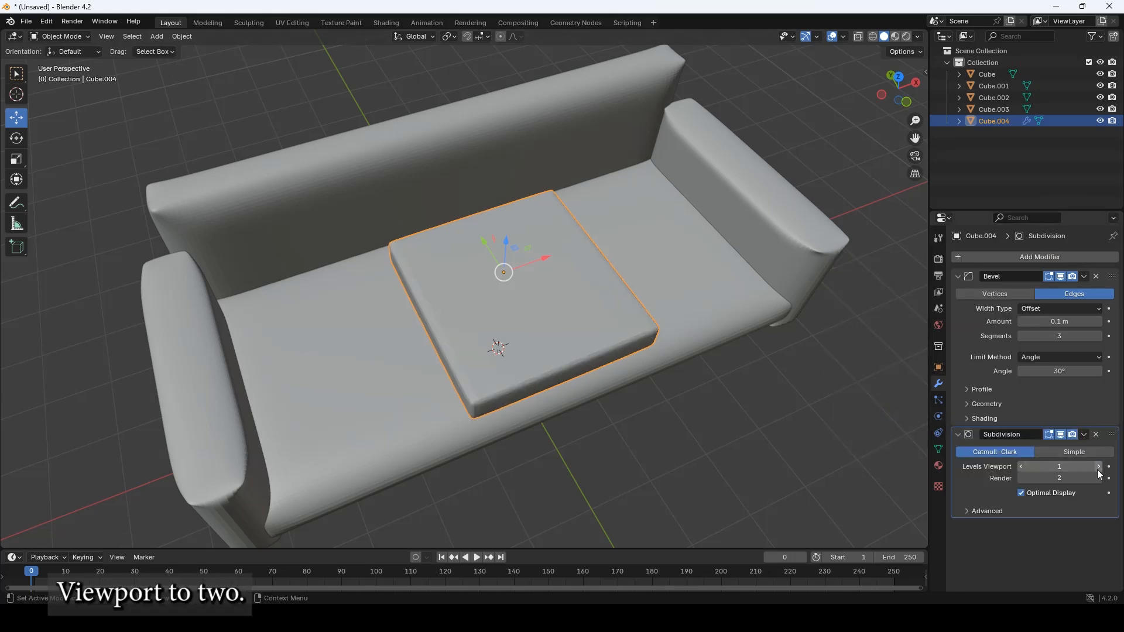
middle_click_drag(626, 381, 514, 307)
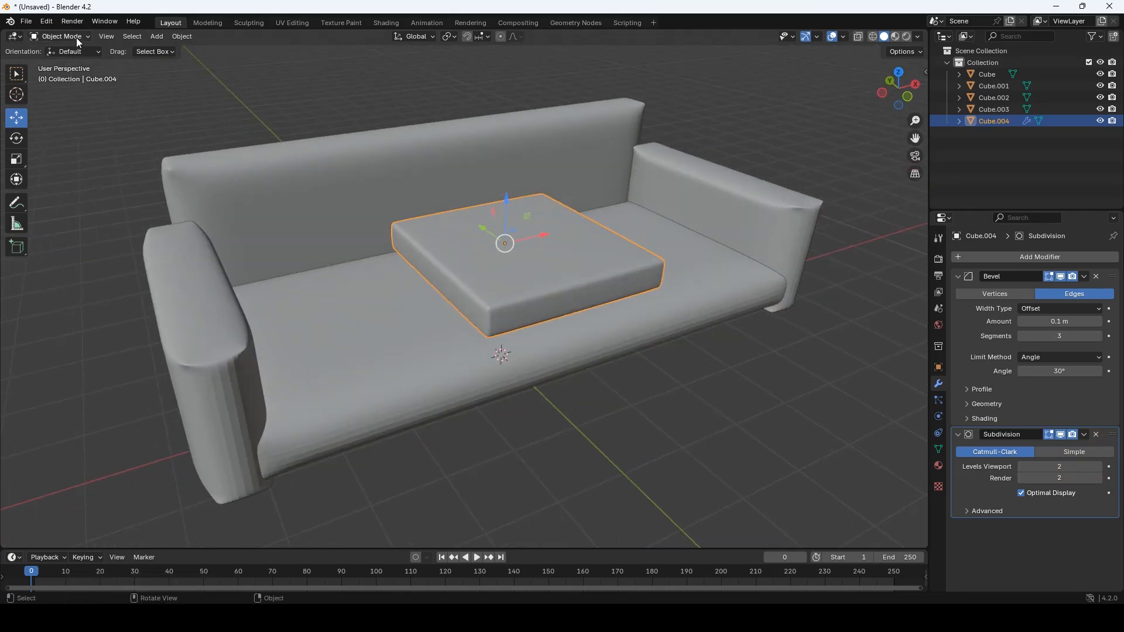
- In Edit Mode, add a set of evenly spaced loop cuts across the slab in one direction
left_click(76, 37)
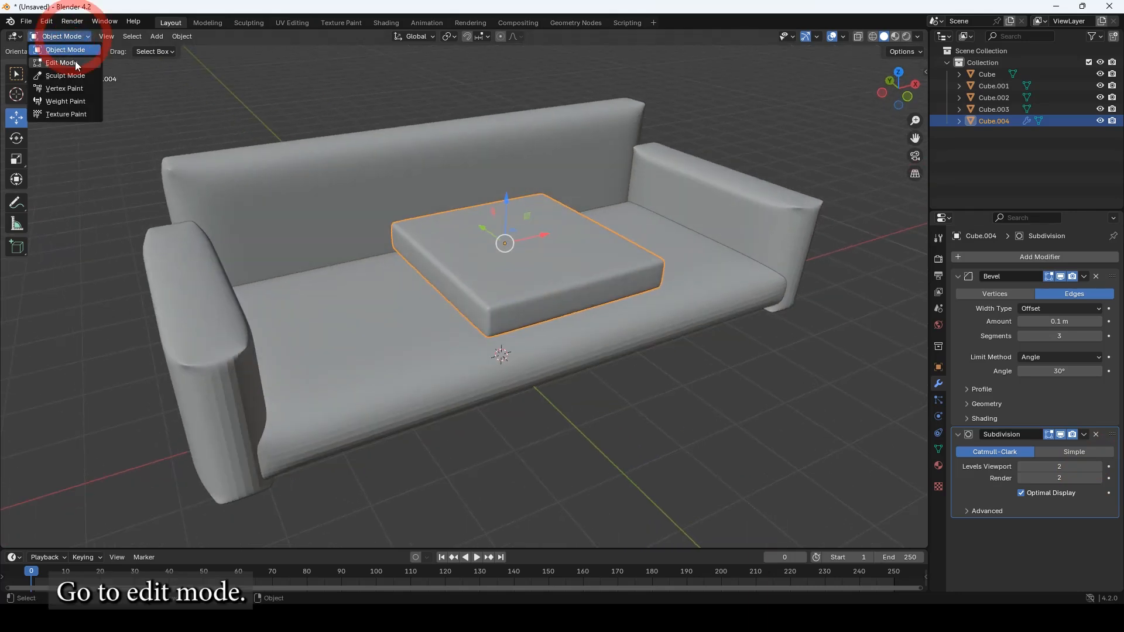
left_click(75, 60)
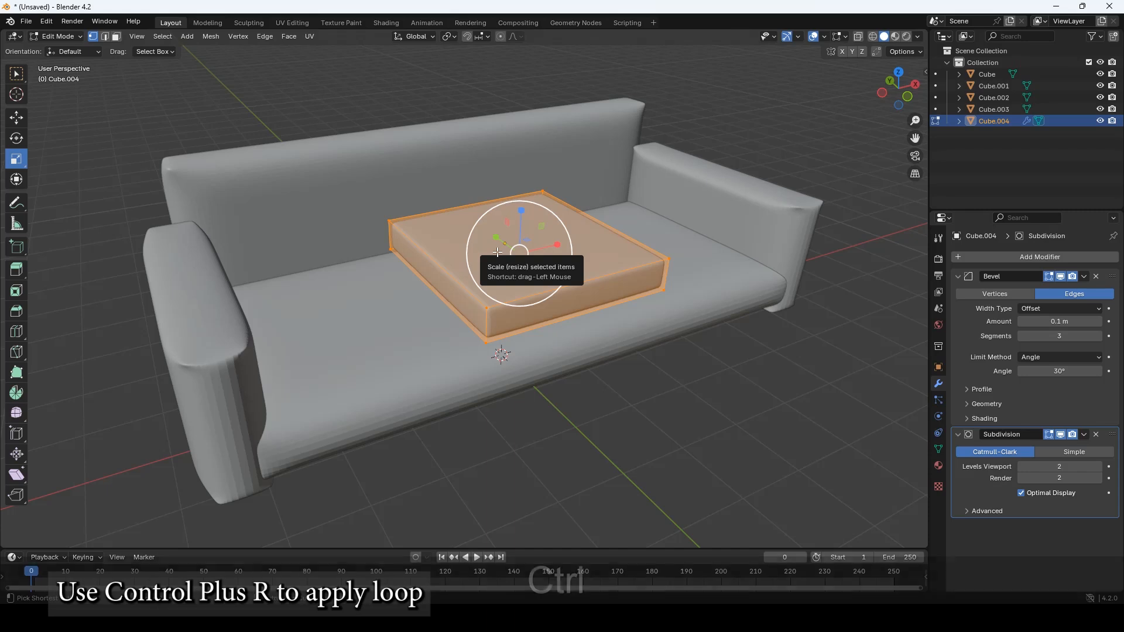
key("ctrl+r")
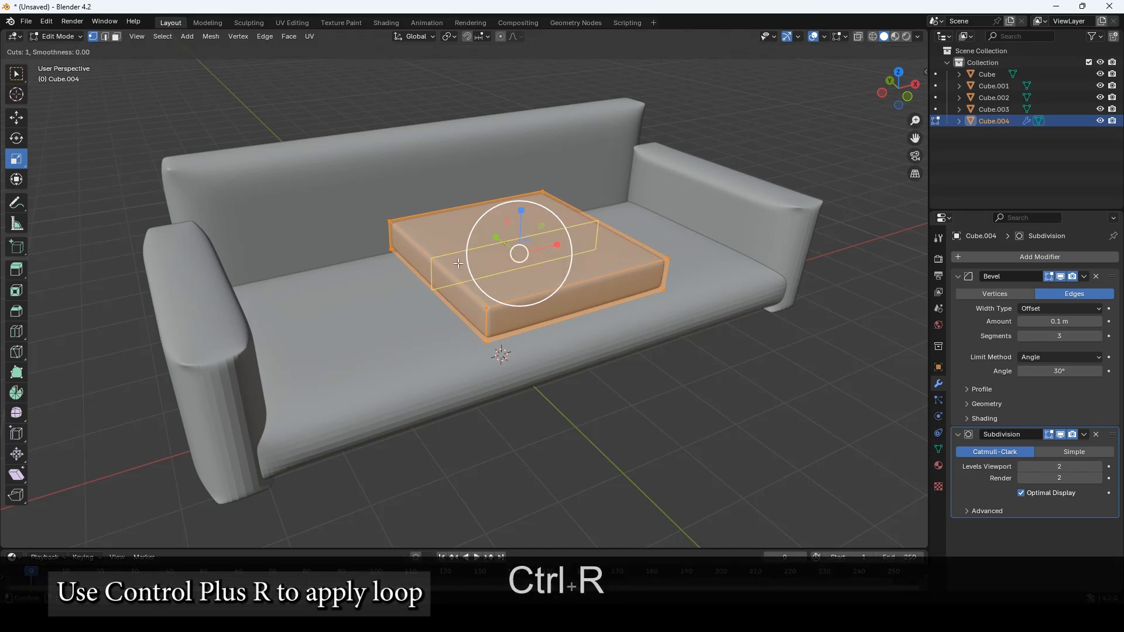
scroll(458, 263, "up", 7)
scroll(458, 263, "up", 1)
key("Return")
key("Return")
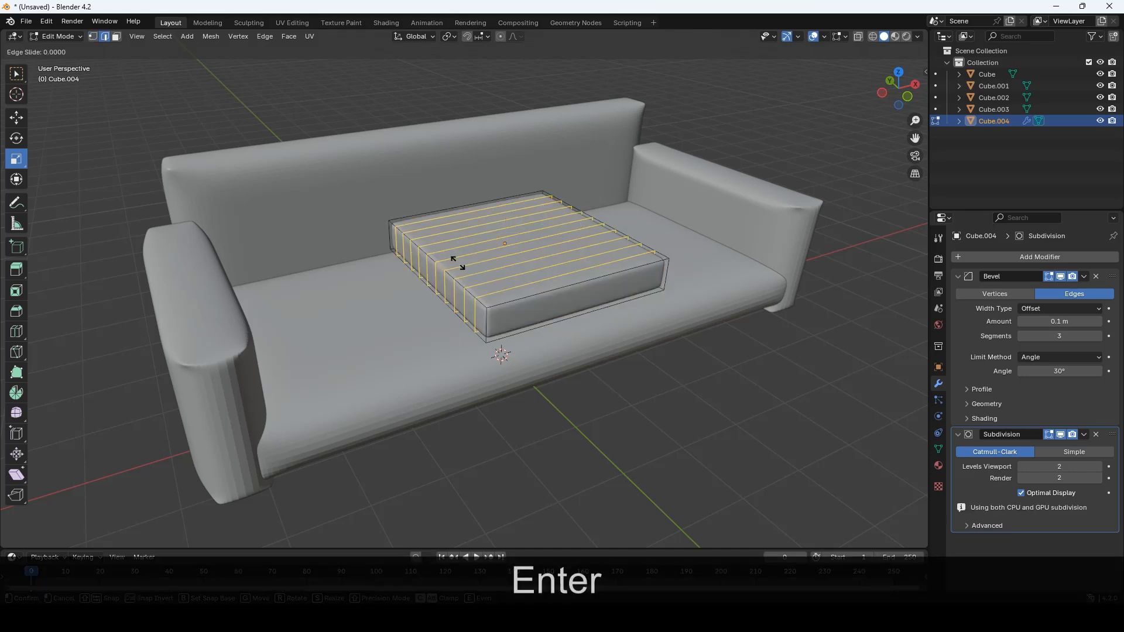
middle_click_drag(458, 264, 503, 336)
- Add a second set of evenly spaced loop cuts perpendicular to the first to form a grid
key("ctrl+r")
scroll(505, 336, "up", 10)
key("Return")
key("Return")
middle_click_drag(505, 335, 524, 305)
key("shift+space")
key("g")
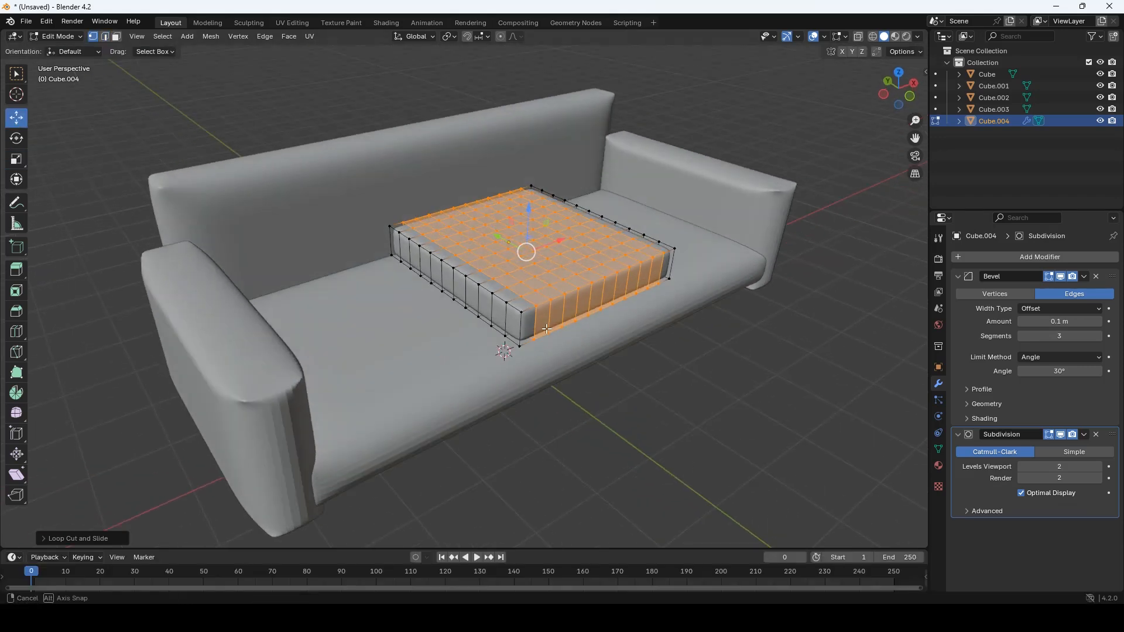
- Return to Object Mode and add Cloth physics to the slab
left_click(58, 38)
left_click(65, 49)
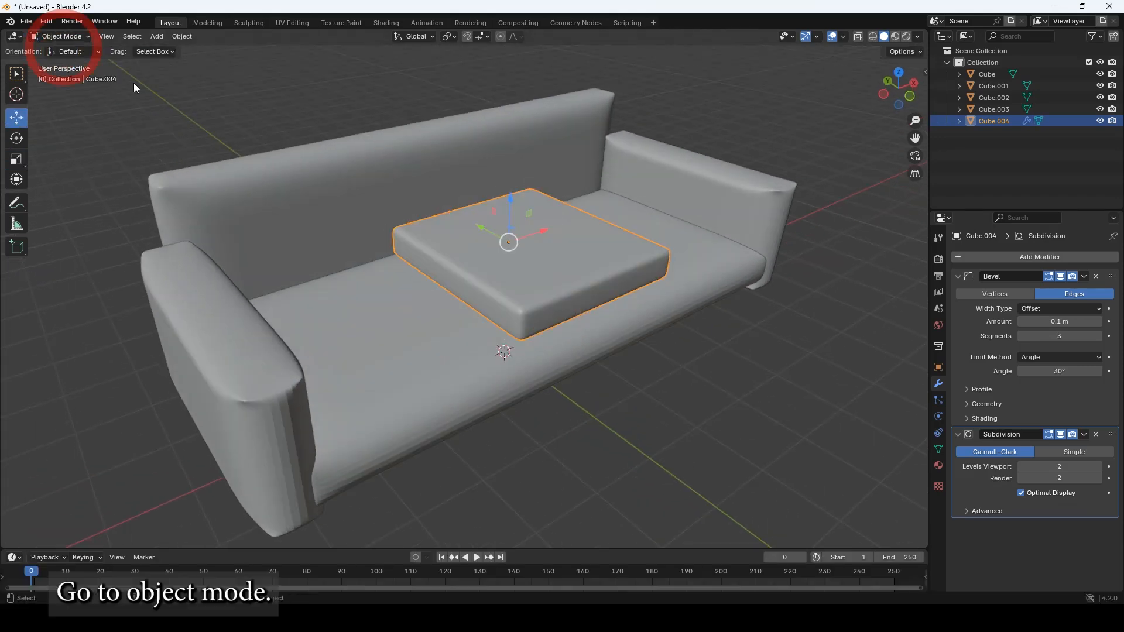
middle_click_drag(637, 332, 561, 325)
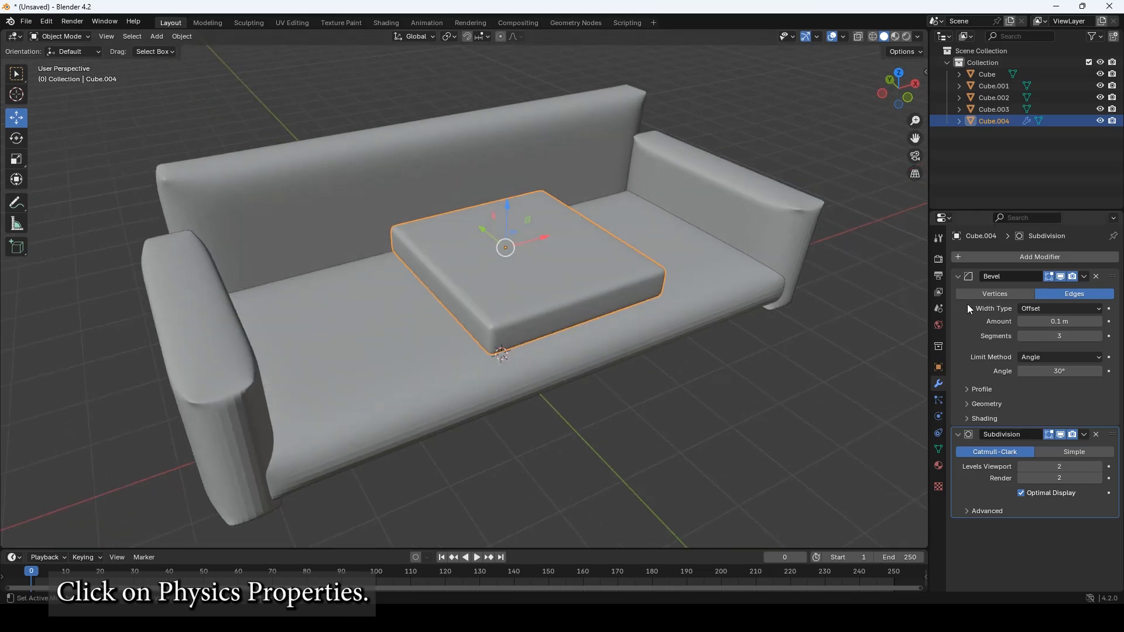
left_click(938, 416)
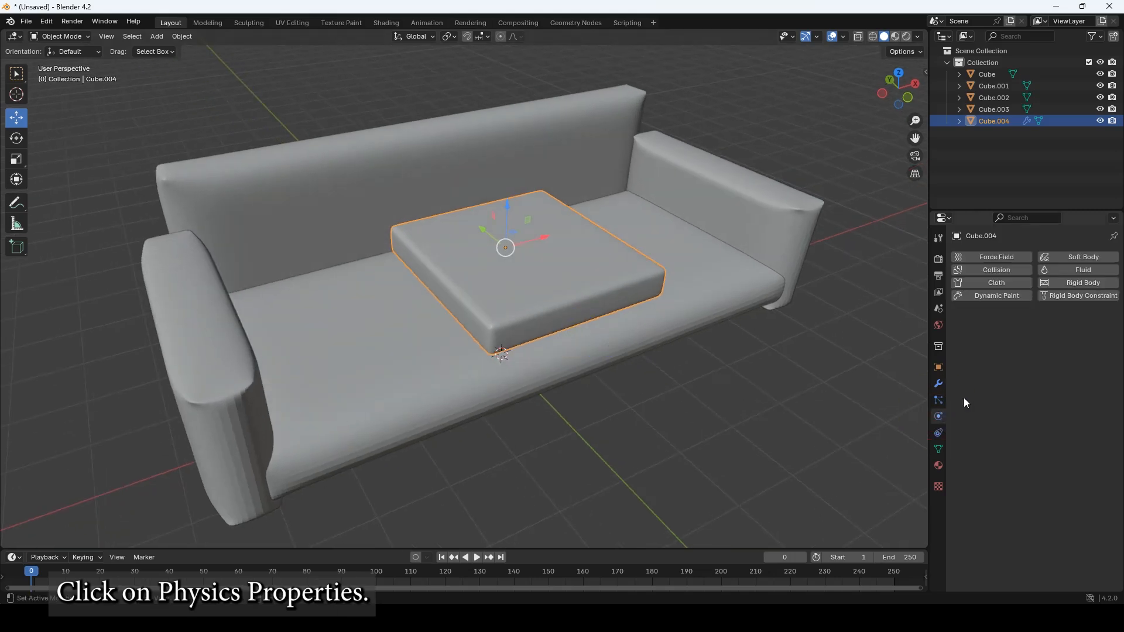
left_click(998, 283)
- Enable the cloth's Pressure option and set the pressure to 1
scroll(962, 474, "down", 5)
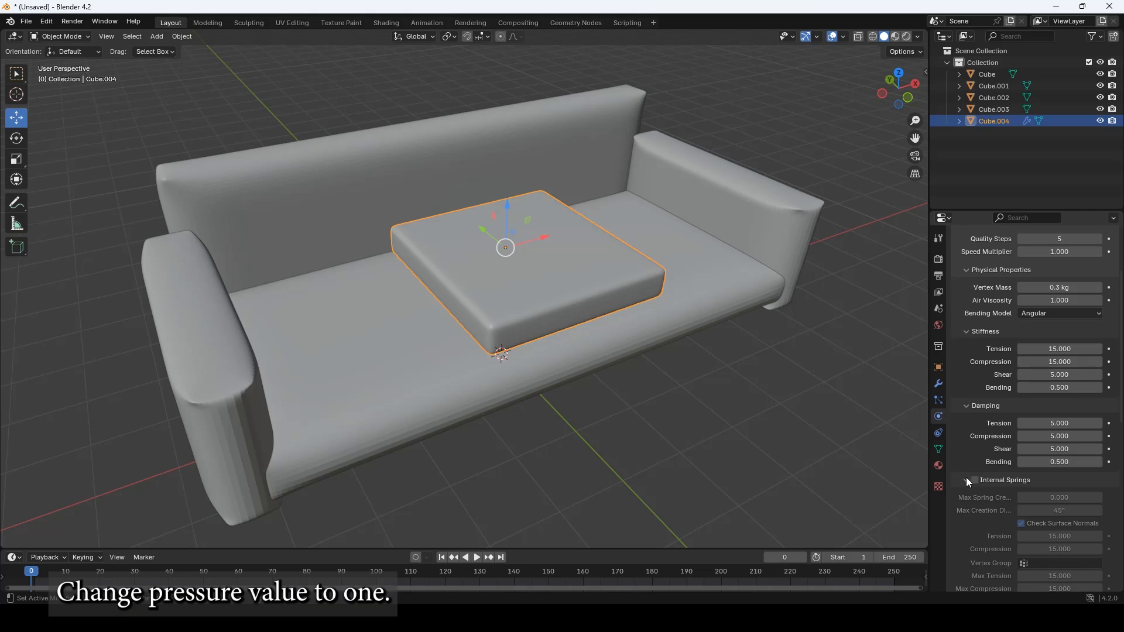
scroll(973, 487, "down", 5)
left_click(975, 467)
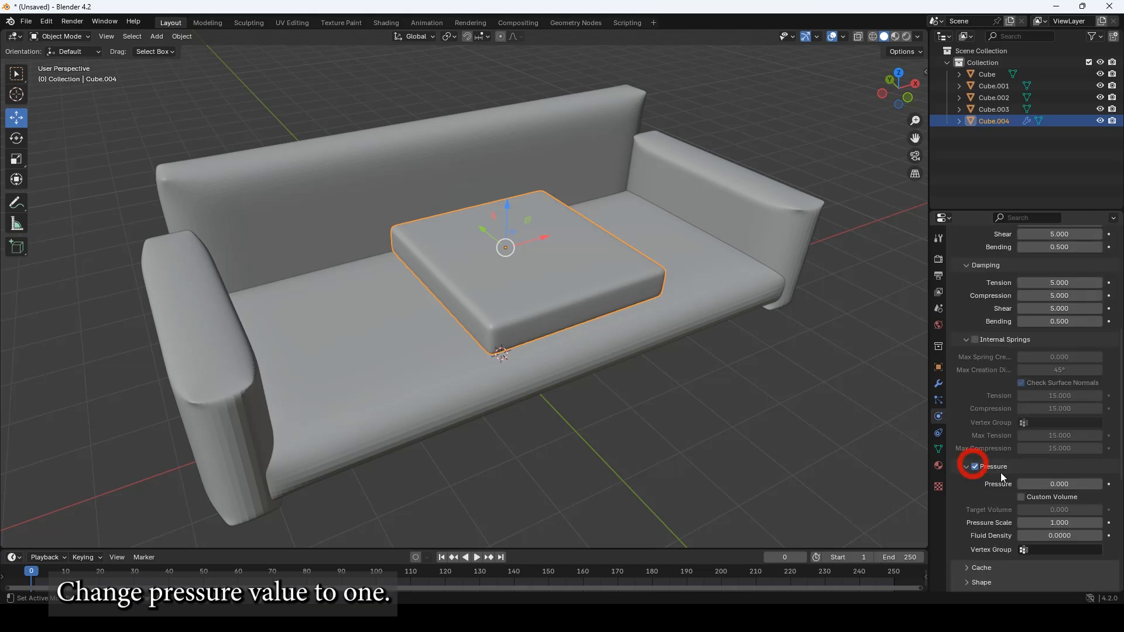
left_click(1063, 486)
type("1")
key("Return")
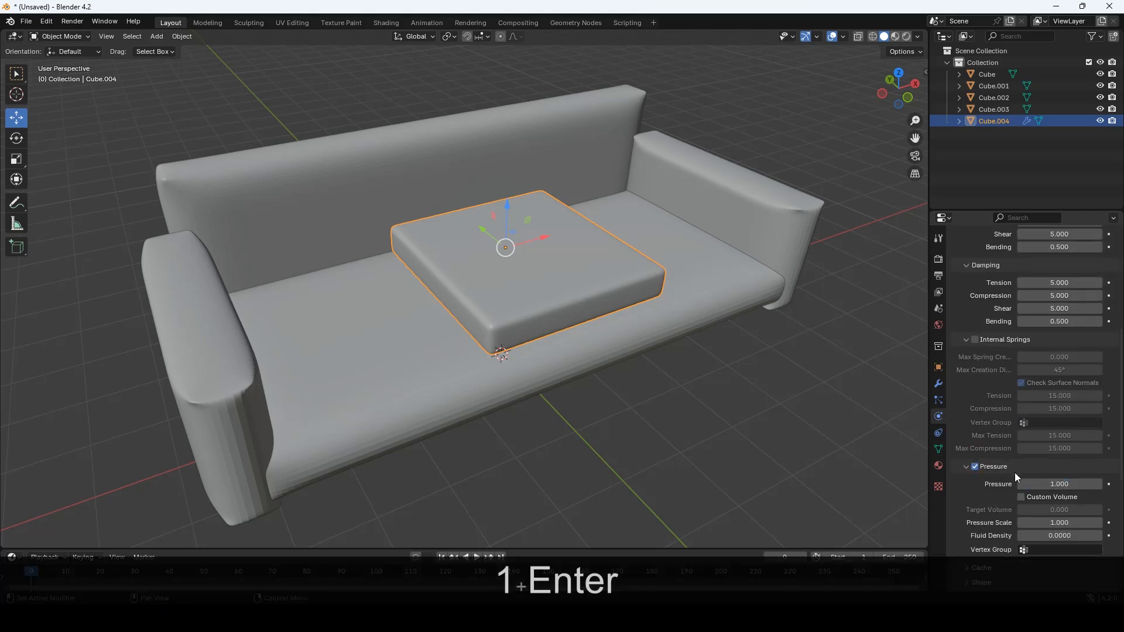
- Set the slab cloth's gravity field weight to 0
scroll(1014, 473, "down", 8)
left_click(1094, 448)
type("0")
key("Return")
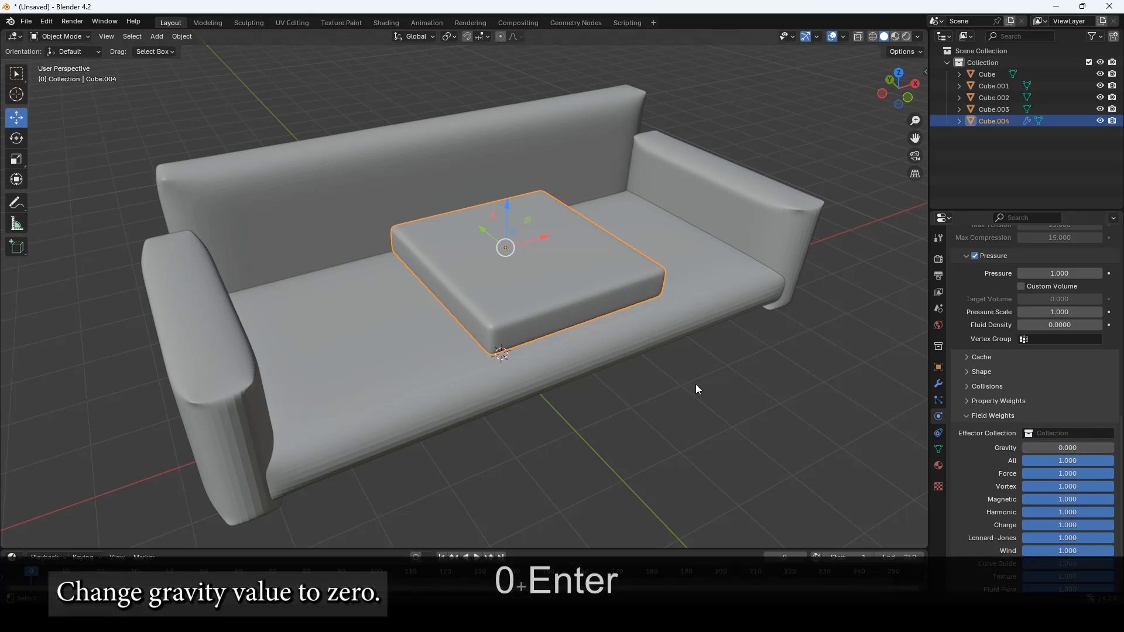
- Play and stop the cloth simulation, and set the timeline to frame 5 for a softly inflated seat cushion
left_click(476, 558)
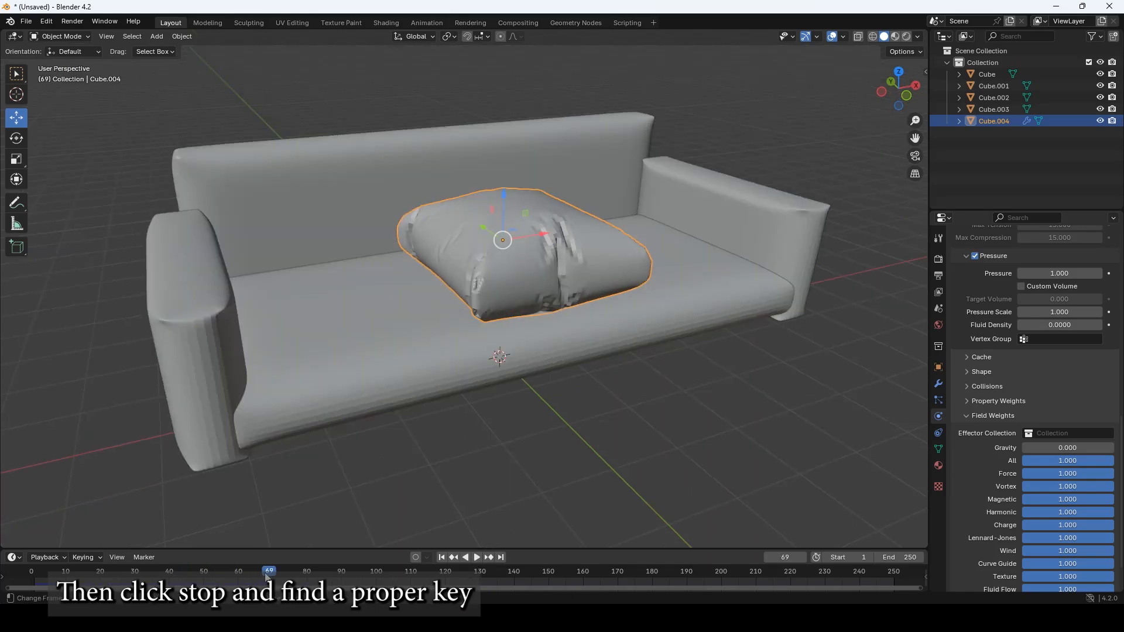
left_click_drag(252, 577, 59, 579)
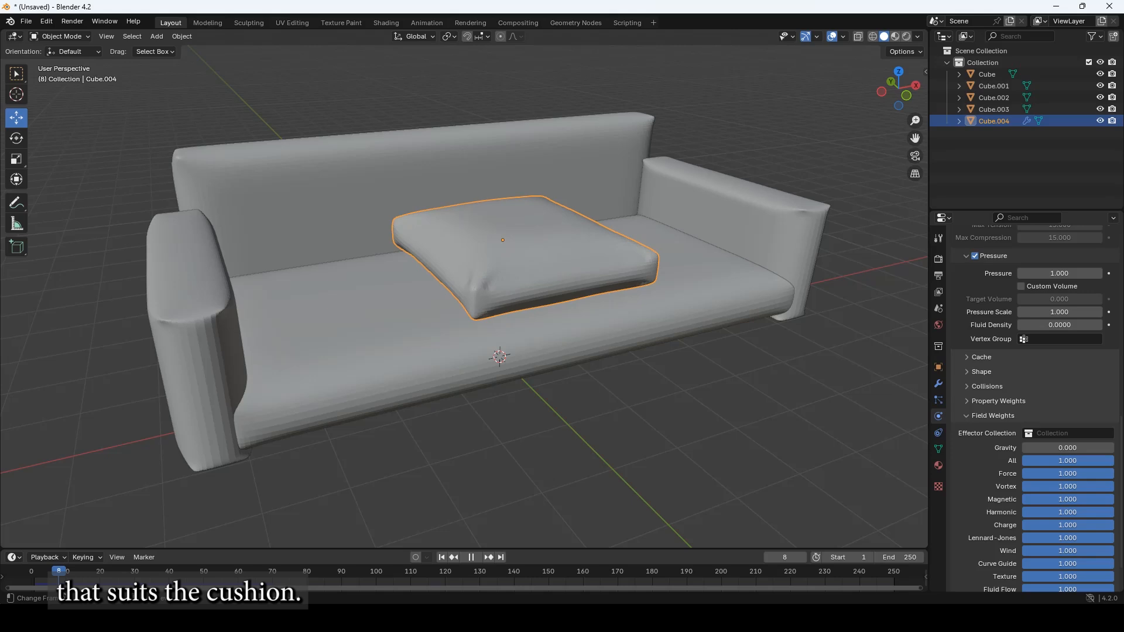
middle_click_drag(410, 457, 392, 392)
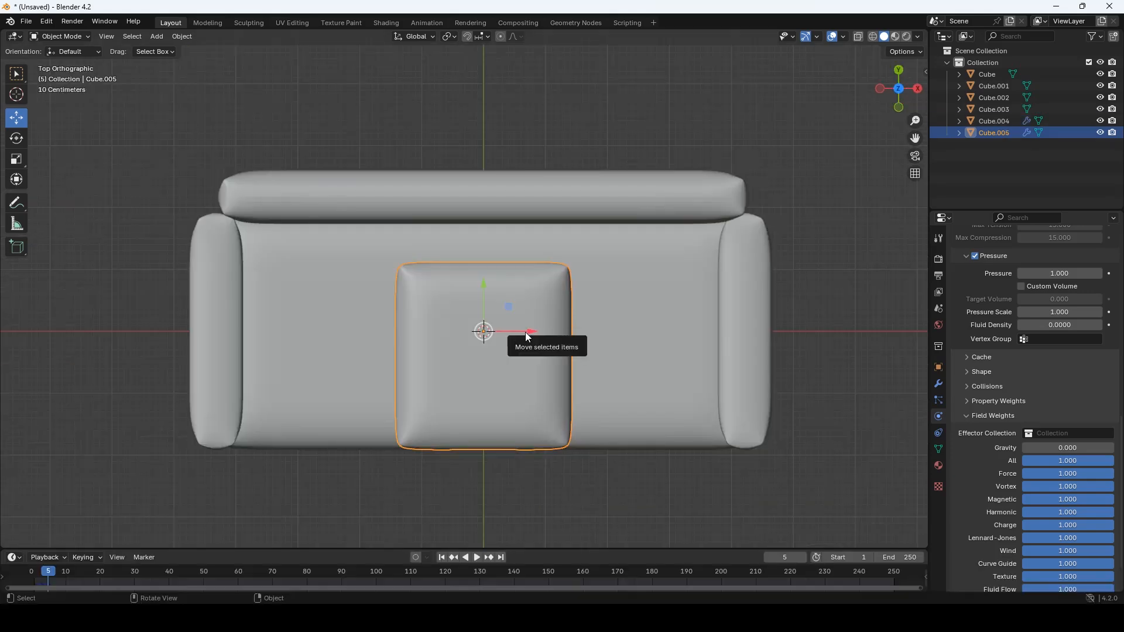
- Move the duplicated seat cushion along X to sit beside the left armrest
left_click_drag(525, 332, 361, 332)
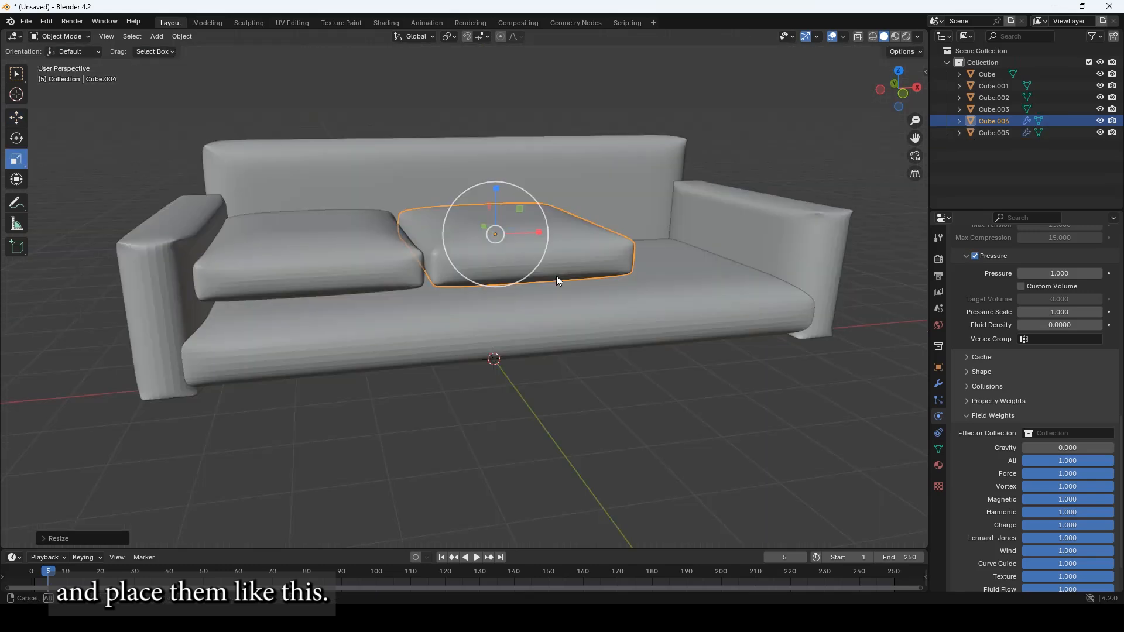
key("shift+space")
key("g")
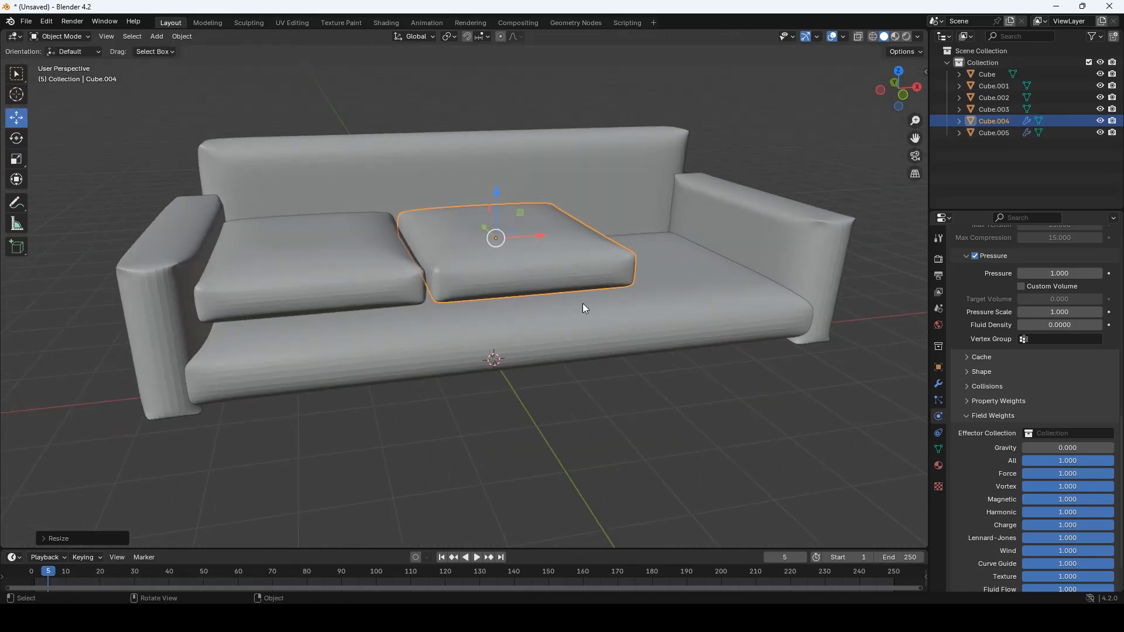
- Duplicate the middle seat cushion and move the copy beside the right armrest
middle_click_drag(582, 304, 624, 383)
key("ctrl+c")
key("ctrl+v")
left_click_drag(519, 303, 744, 342)
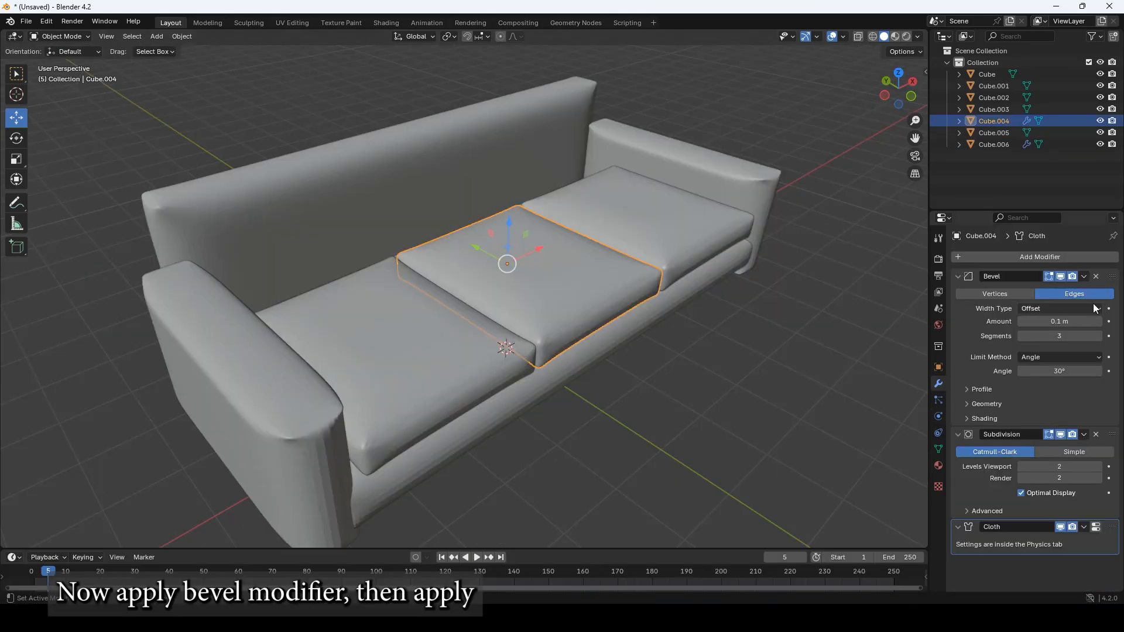
- Apply the Bevel, Subdivision and Cloth modifiers of the middle seat cushion, in that order
left_click(1084, 278)
left_click(1063, 291)
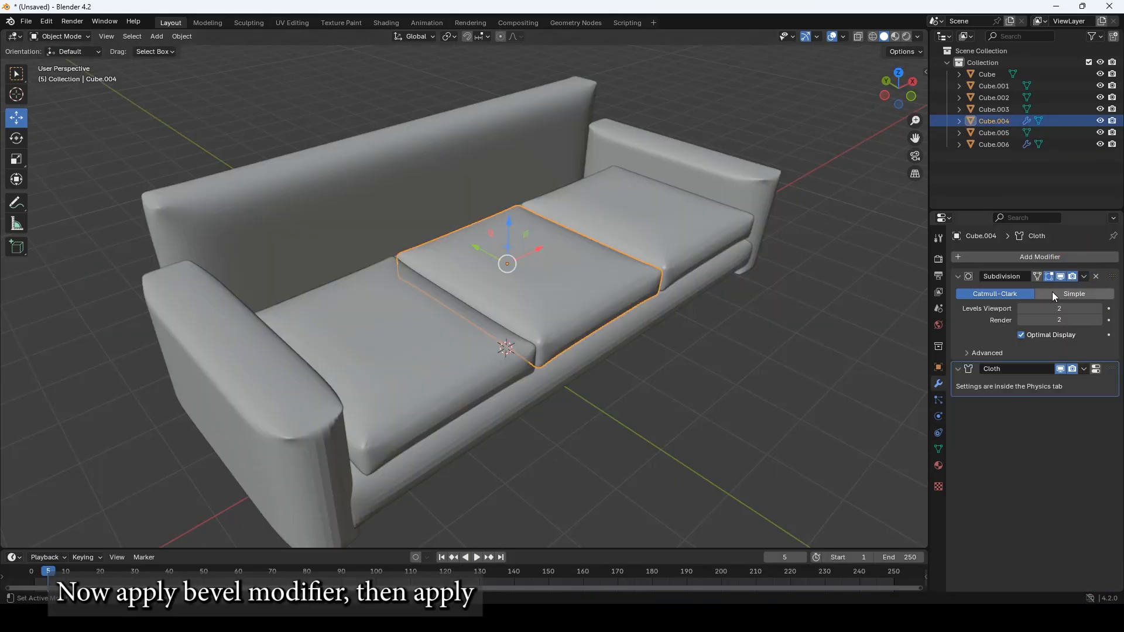
left_click(1084, 277)
left_click(1075, 289)
left_click(1082, 277)
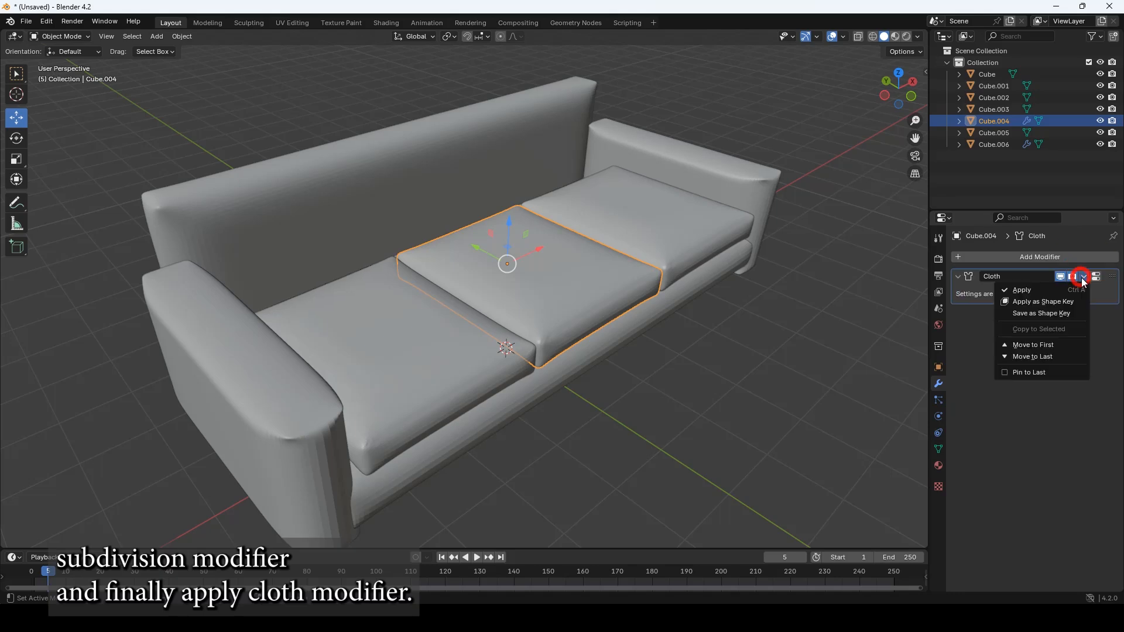
left_click(1039, 288)
- Apply the Bevel, Subdivision and Cloth modifiers of the seat cushion beside the right armrest
left_click(682, 233)
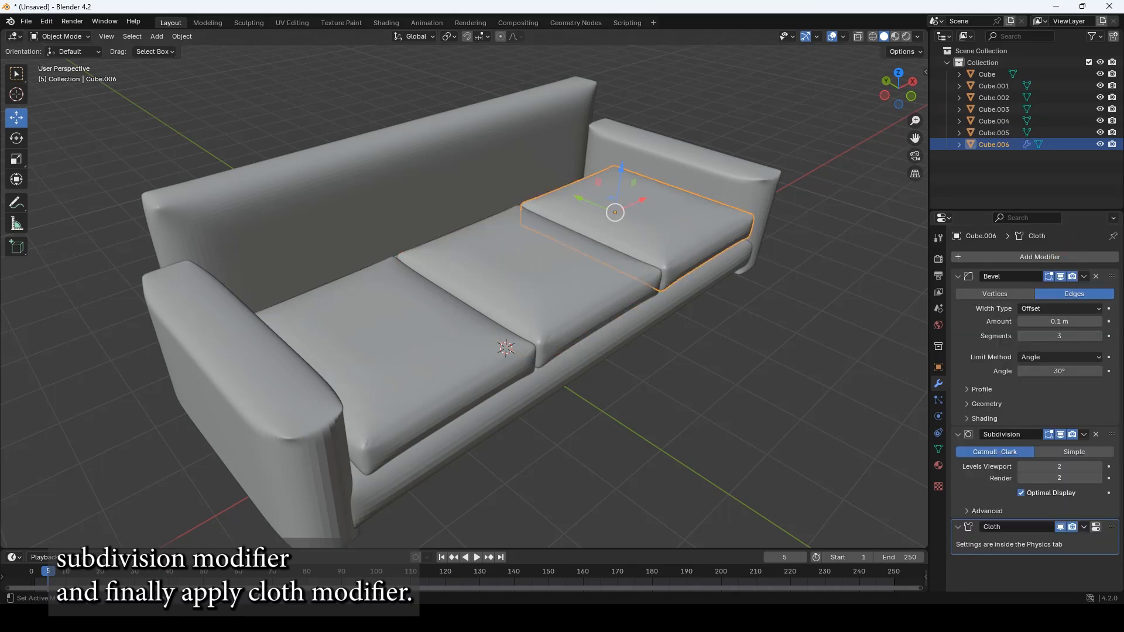
left_click(1083, 277)
left_click(1060, 288)
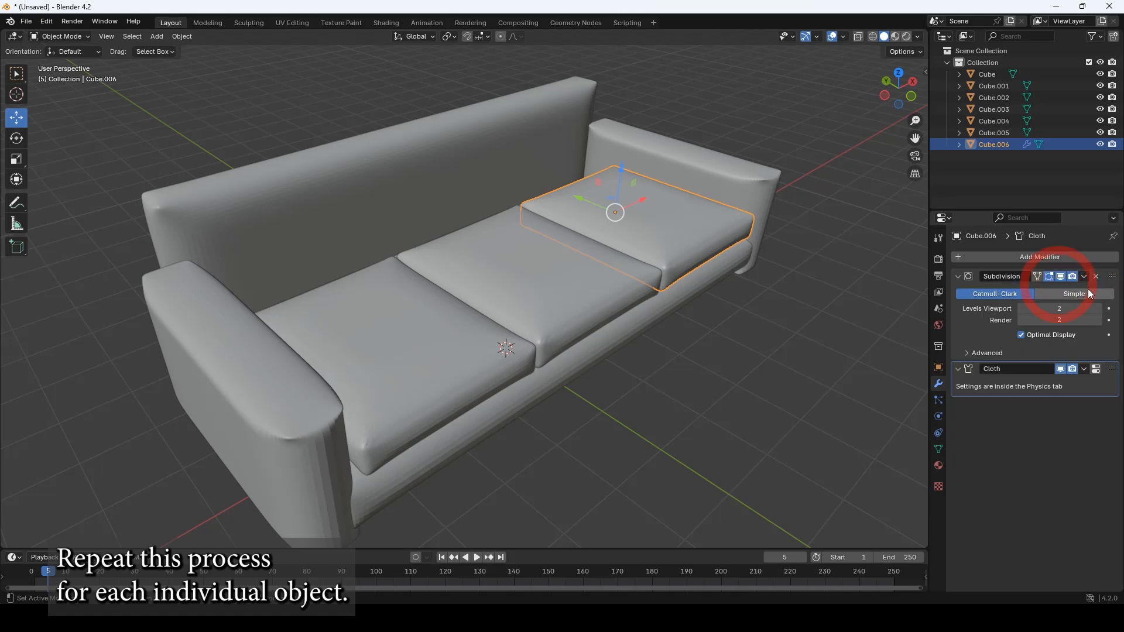
left_click(1084, 277)
left_click(1078, 290)
left_click(1085, 278)
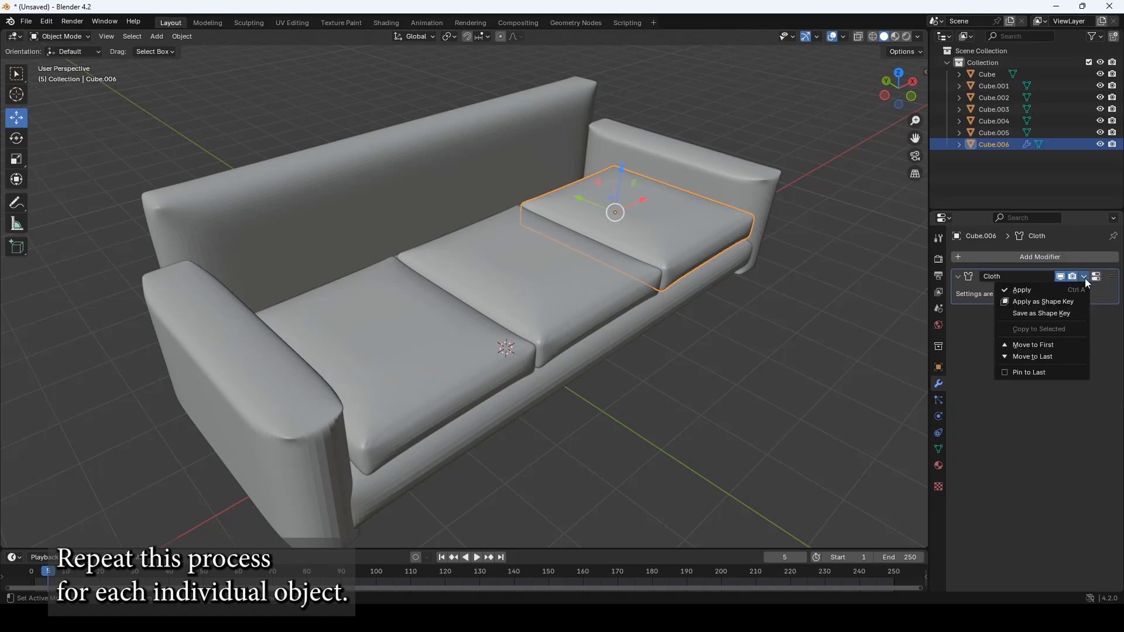
left_click(1070, 289)
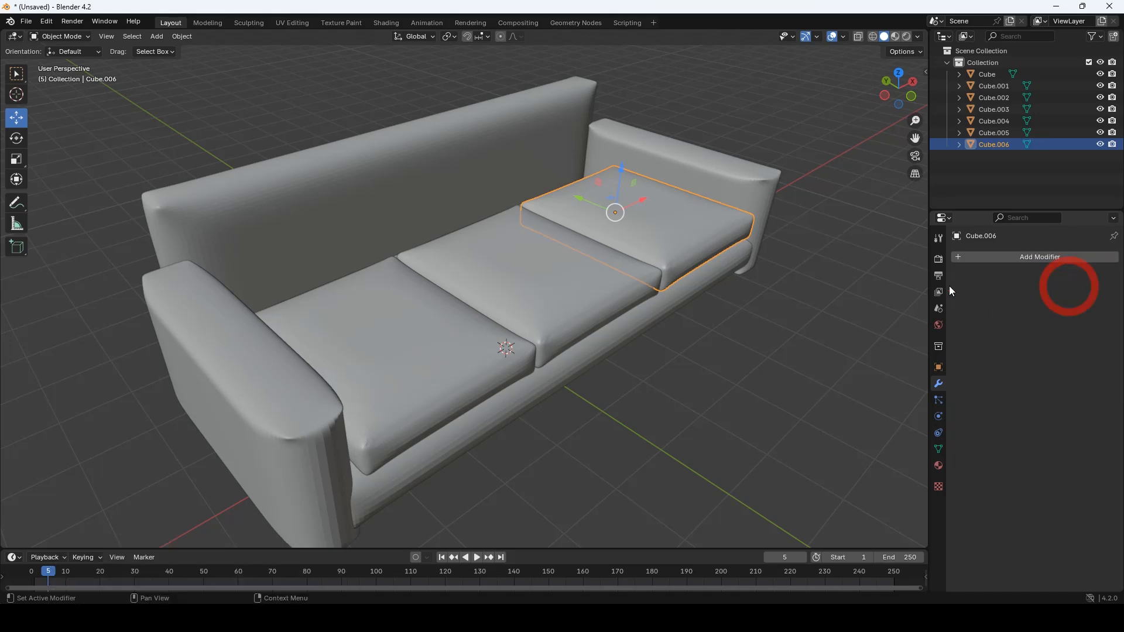
- Copy and paste all three seat cushions and rotate the copies 90 degrees about the X axis
left_click(557, 281, "shift")
left_click(432, 328, "shift")
key("ctrl+c")
key("ctrl+v")
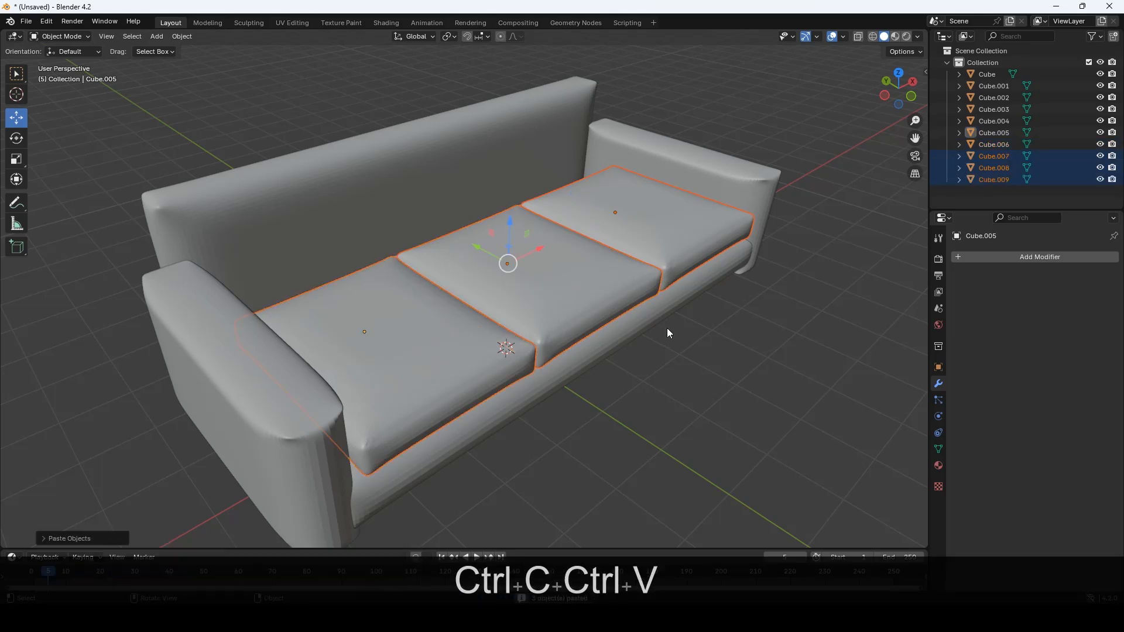
type("rx90")
key("Return")
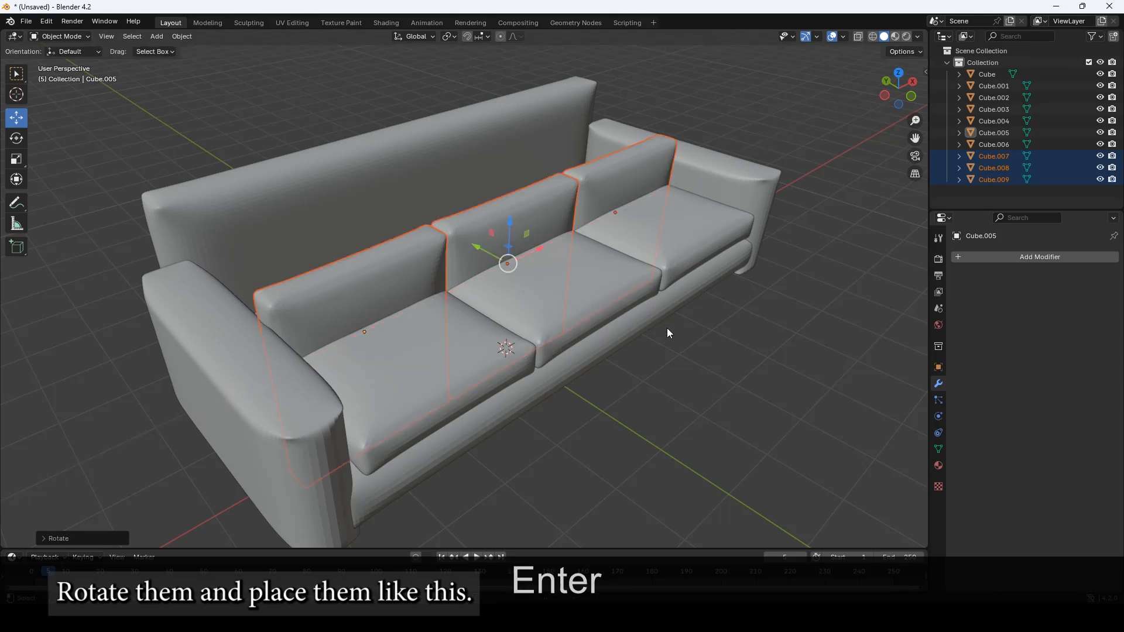
- Fit the three upright cushions against the backrest by moving them back, reducing their height along Z and raising them onto the seat
left_click_drag(477, 250, 448, 139)
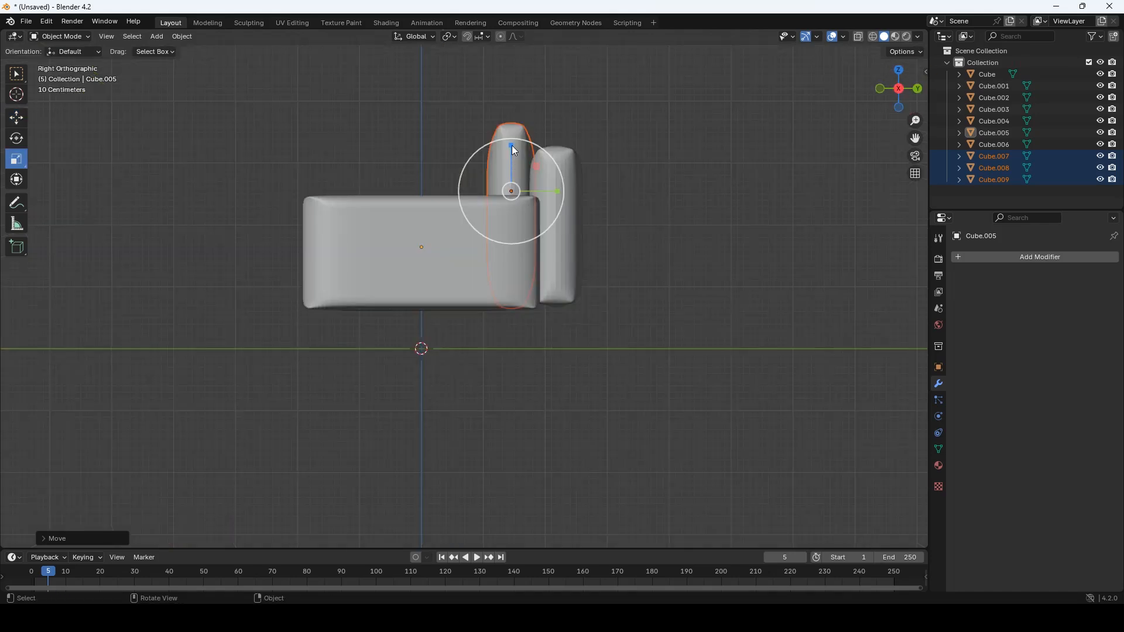
left_click_drag(512, 147, 514, 162)
middle_click_drag(346, 275, 599, 299)
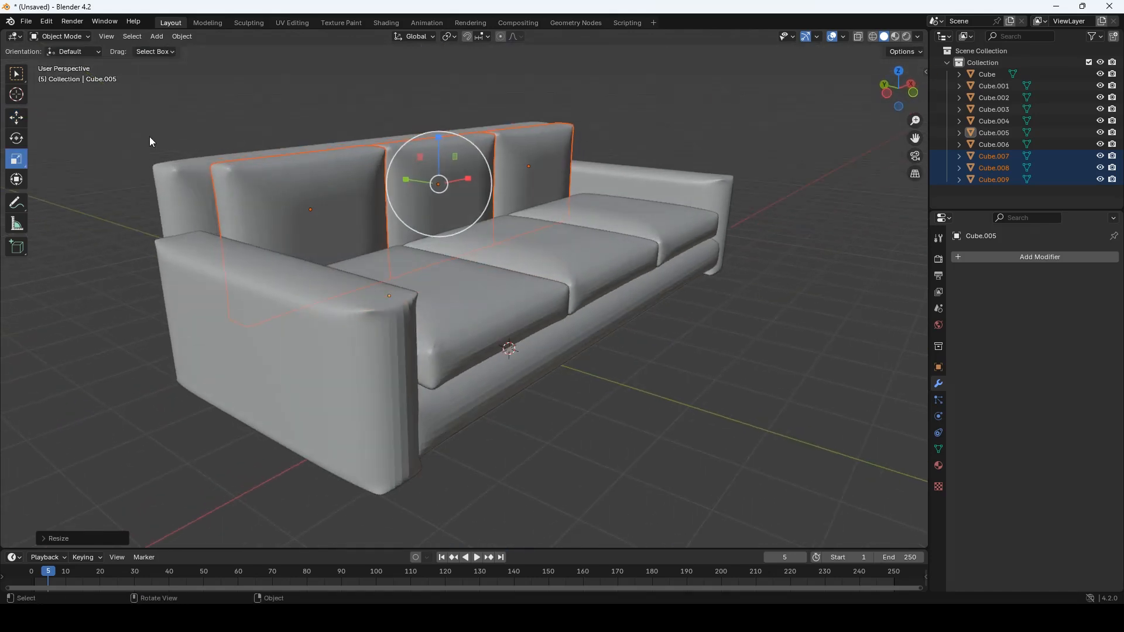
left_click(19, 119)
left_click_drag(439, 144, 439, 121)
- Shade smooth the base, backrest, armrests, seat cushions, and the middle and right back cushions together
left_click(428, 223)
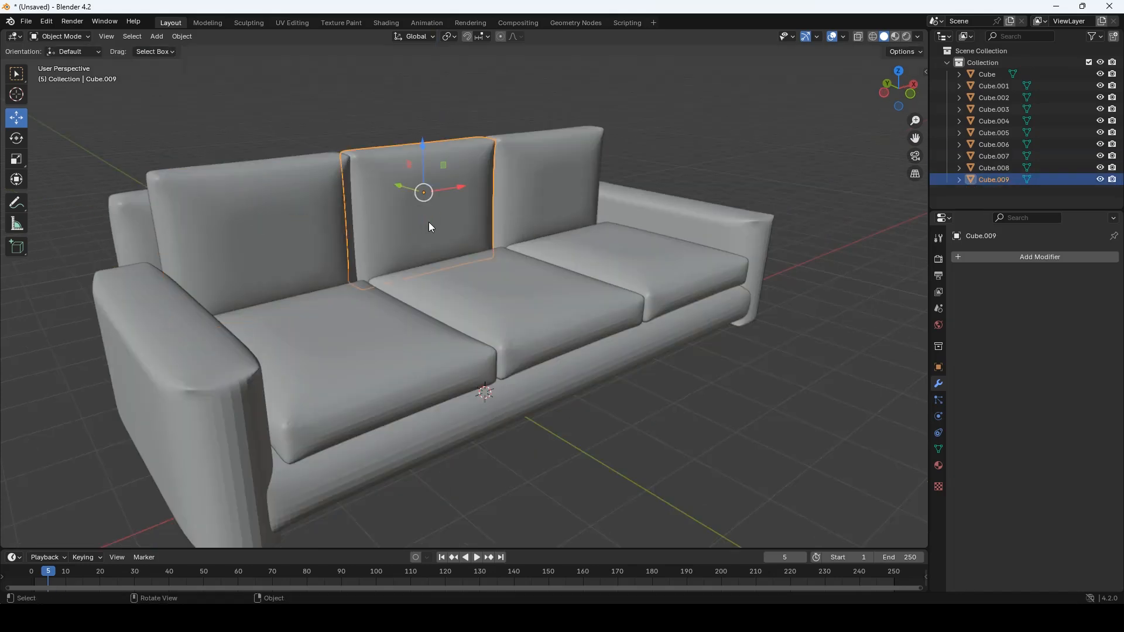
left_click(531, 206, "shift")
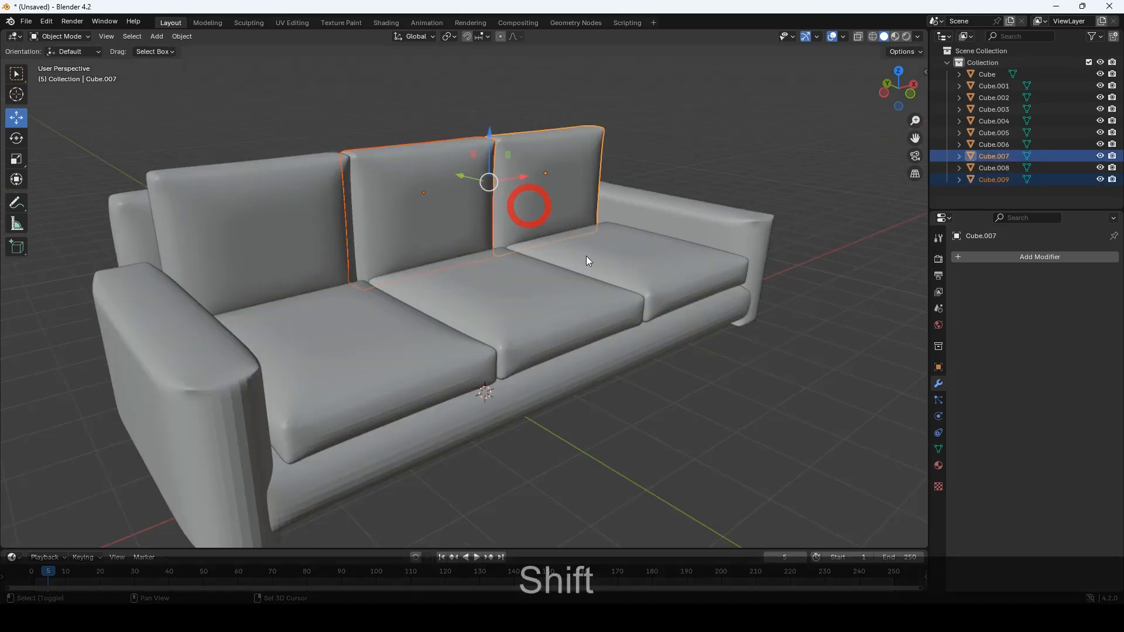
left_click(585, 255, "shift")
left_click(483, 305, "shift")
left_click(416, 403, "shift")
left_click(418, 397, "shift")
left_click(424, 386, "shift")
left_click(449, 411, "shift")
left_click(705, 229, "shift")
left_click(193, 334, "shift")
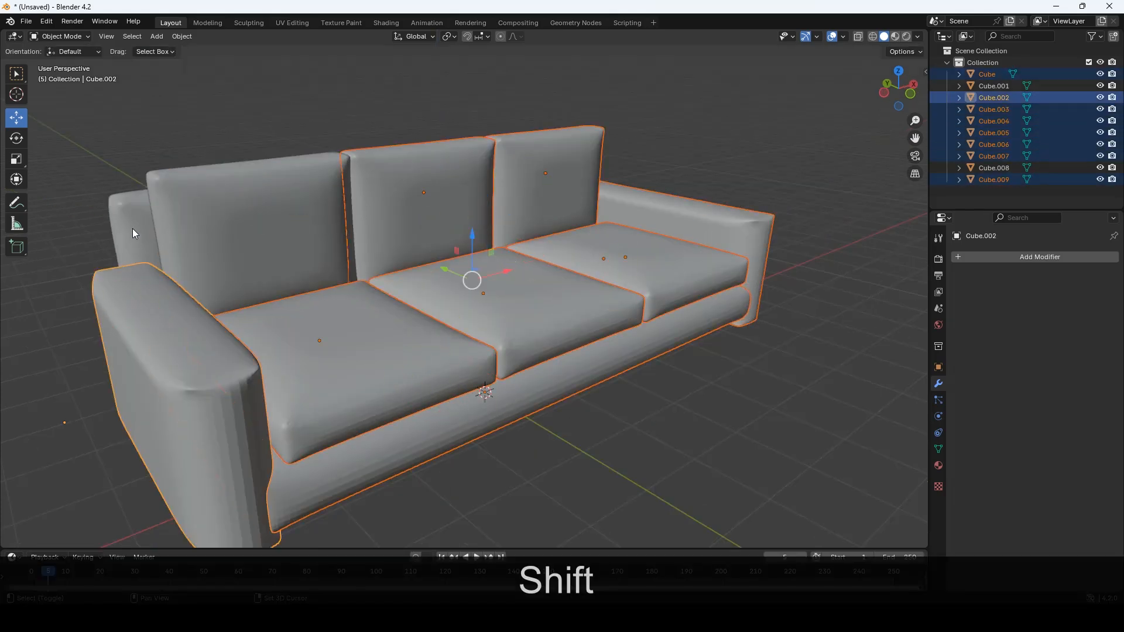
left_click(133, 229, "shift")
right_click(145, 311)
left_click(146, 312)
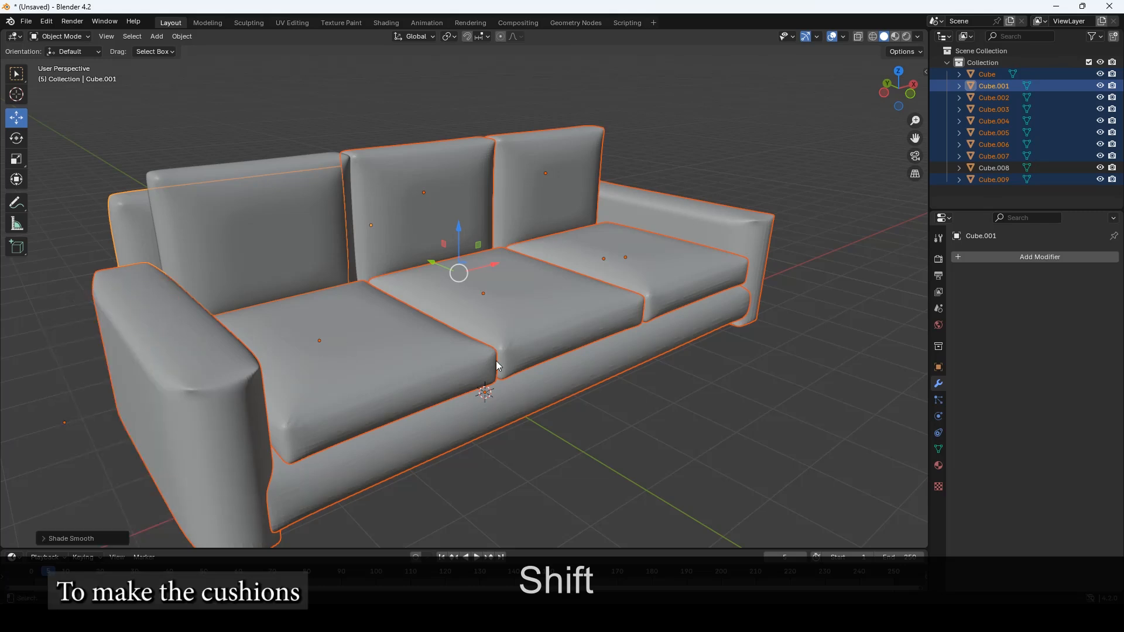
- Switch to the Sculpting workspace for the left back cushion and choose the Cloth brush
middle_click_drag(497, 361, 389, 360)
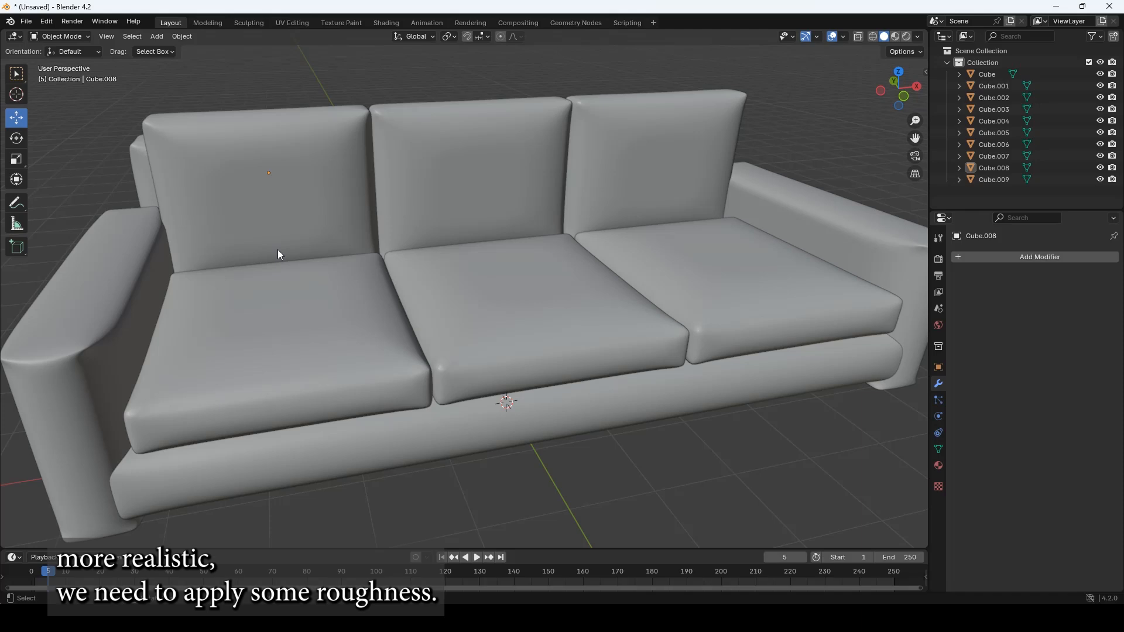
left_click(246, 25)
middle_click_drag(435, 244, 497, 322)
scroll(23, 333, "down", 2)
scroll(23, 334, "down", 4)
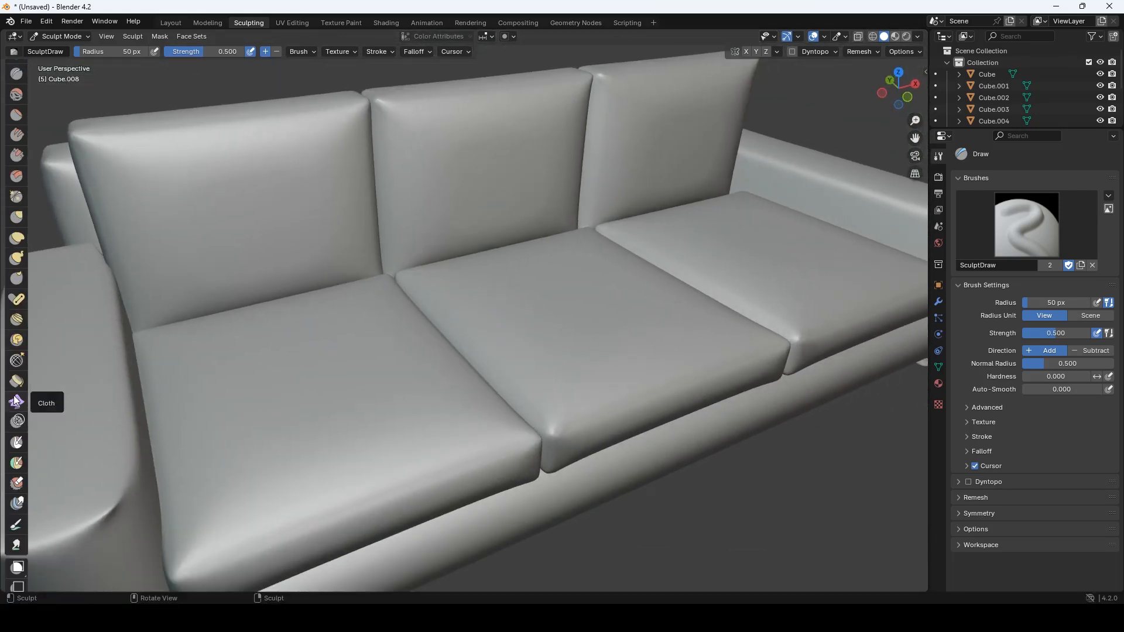
left_click(14, 403)
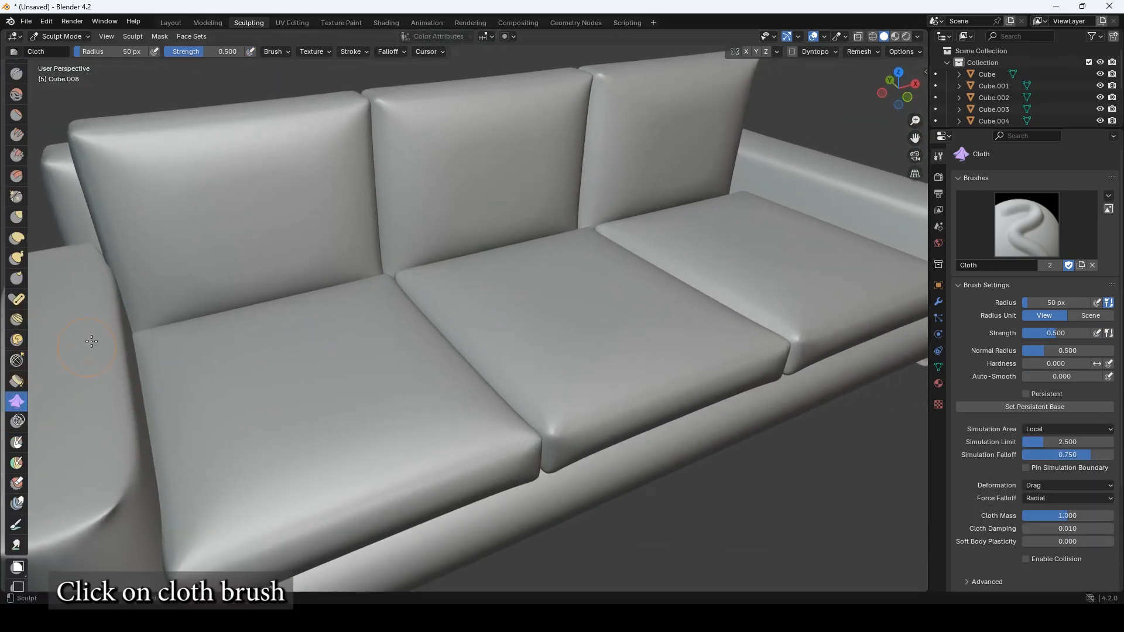
- Sculpt fabric wrinkles along the upper and side areas of the left back cushion with the Cloth brush
left_click_drag(235, 169, 313, 135)
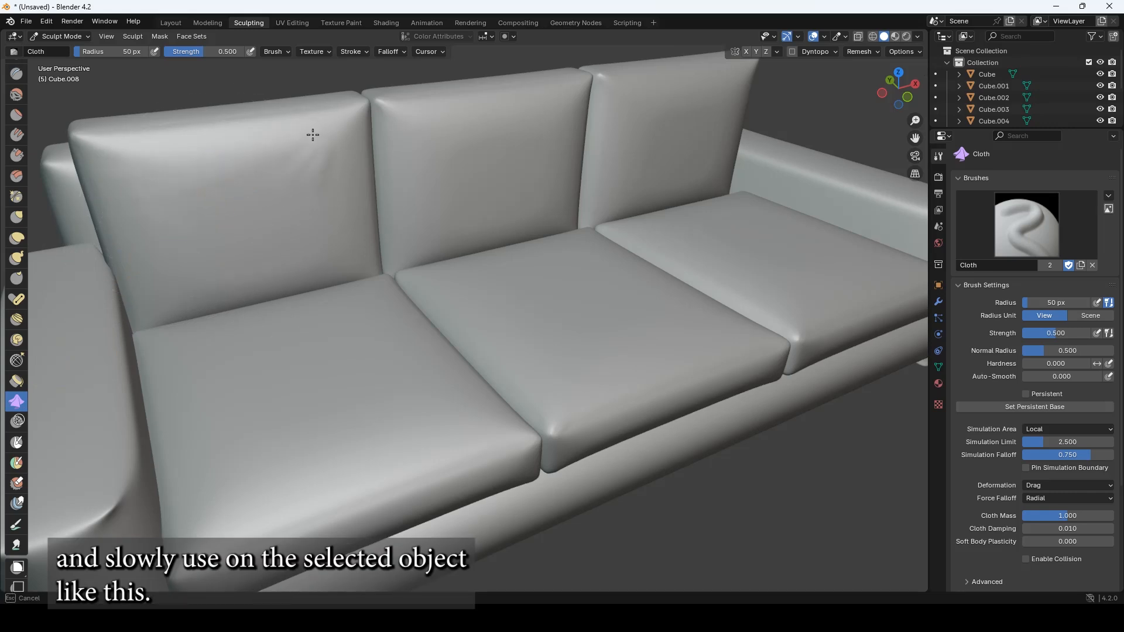
left_click_drag(197, 149, 106, 151)
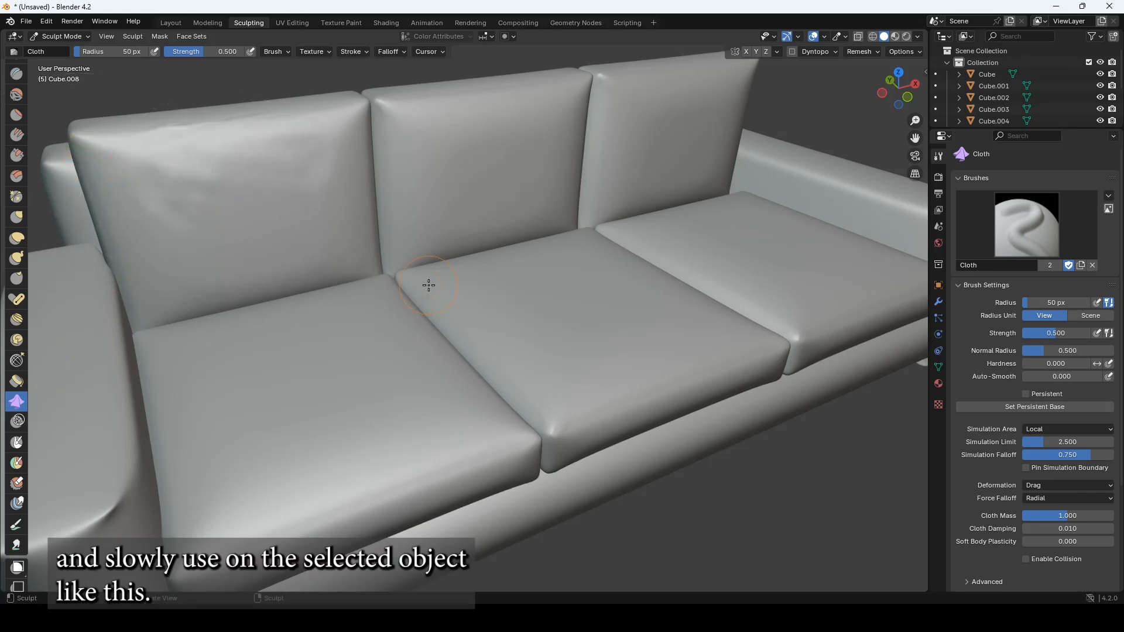
left_click(88, 134)
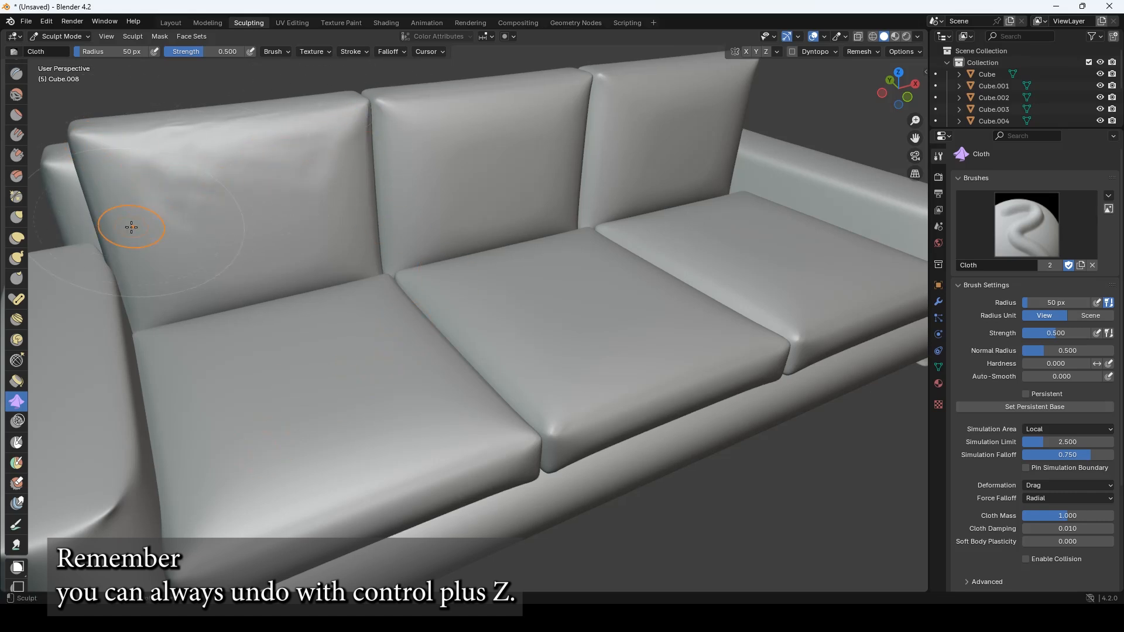
left_click_drag(136, 241, 107, 220)
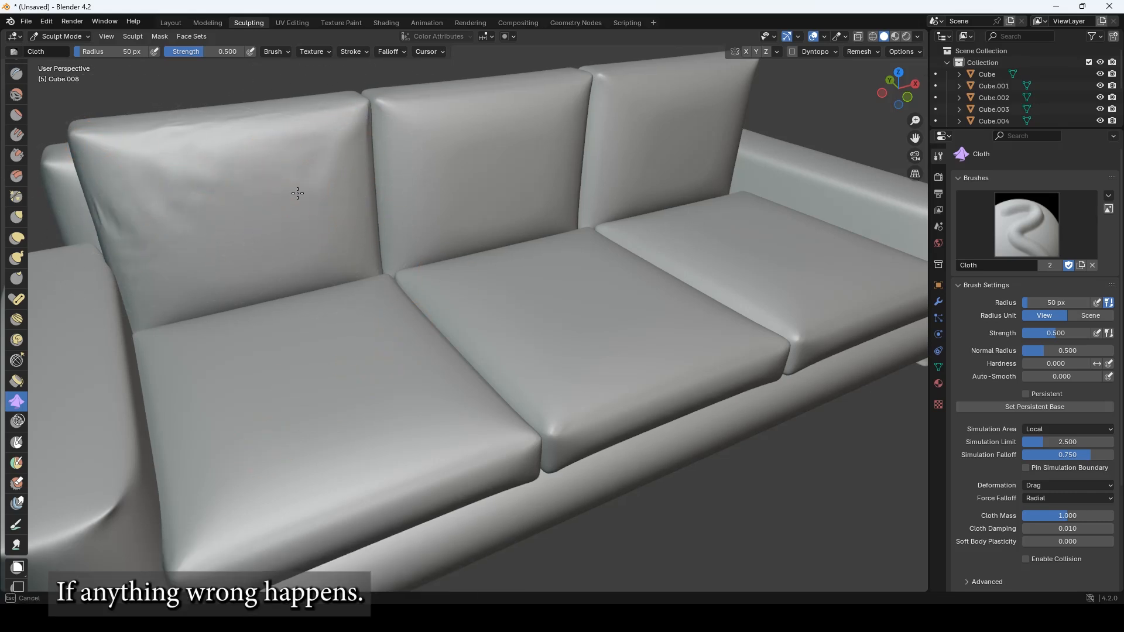
middle_click_drag(394, 300, 378, 364)
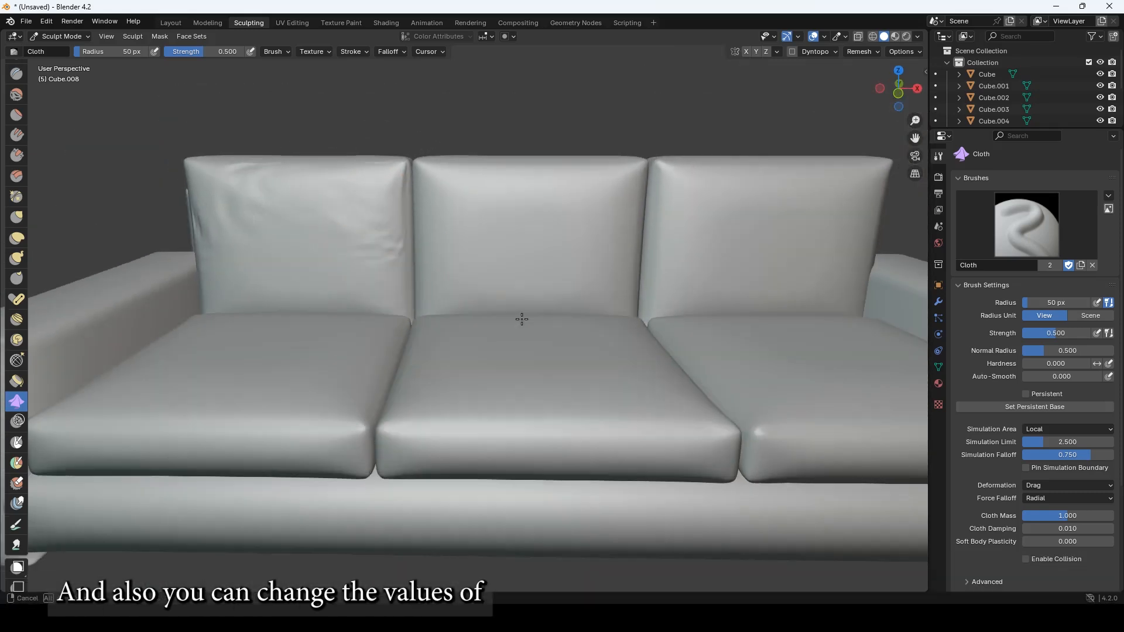
- Put the middle back cushion into Sculpt Mode and brush cloth wrinkles across its upper and lower front
middle_click_drag(527, 321, 524, 290)
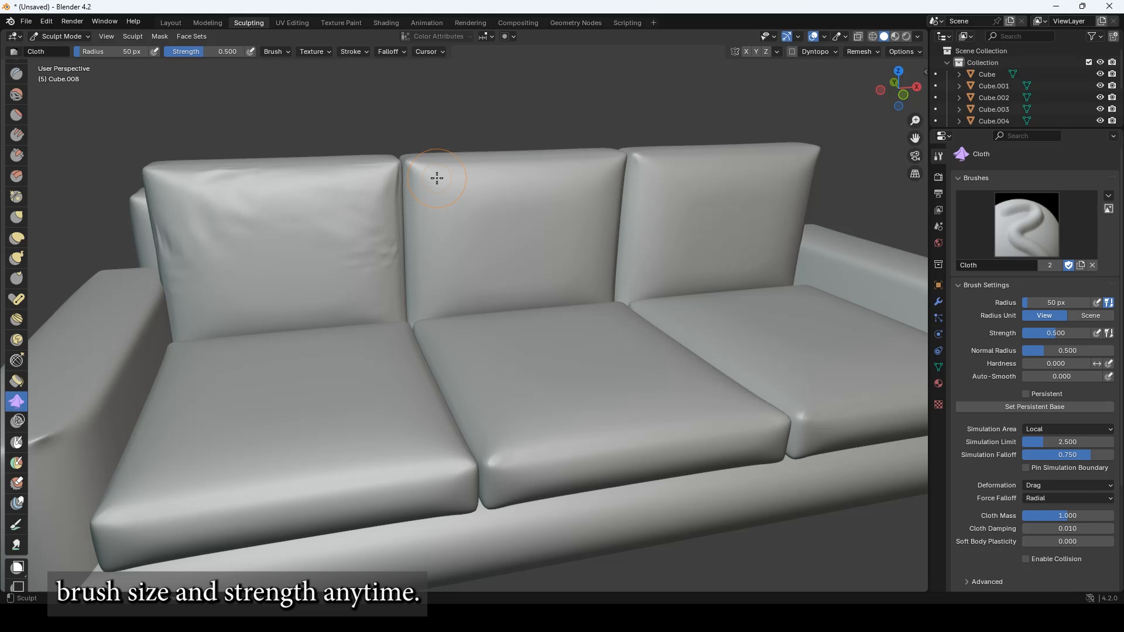
left_click(60, 36)
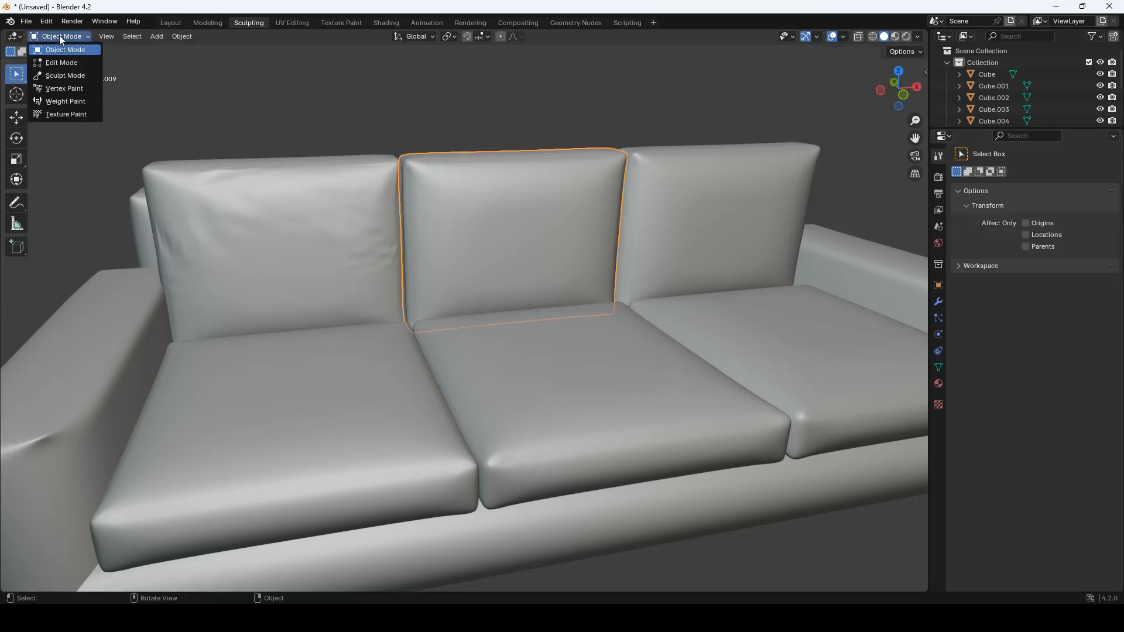
left_click(64, 76)
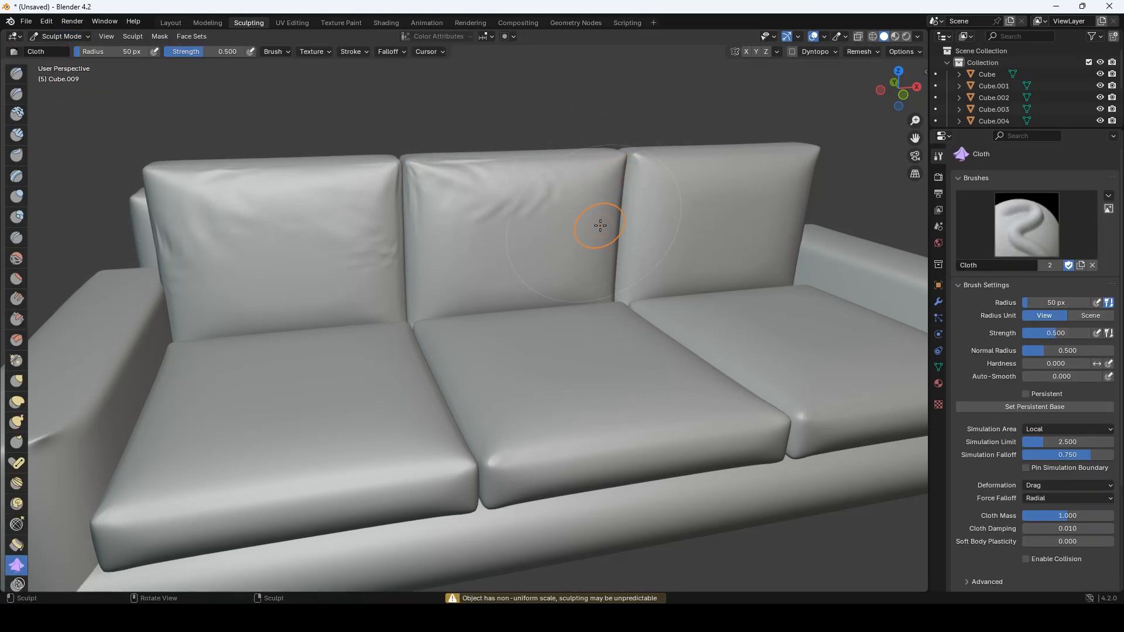
left_click_drag(448, 292, 582, 275)
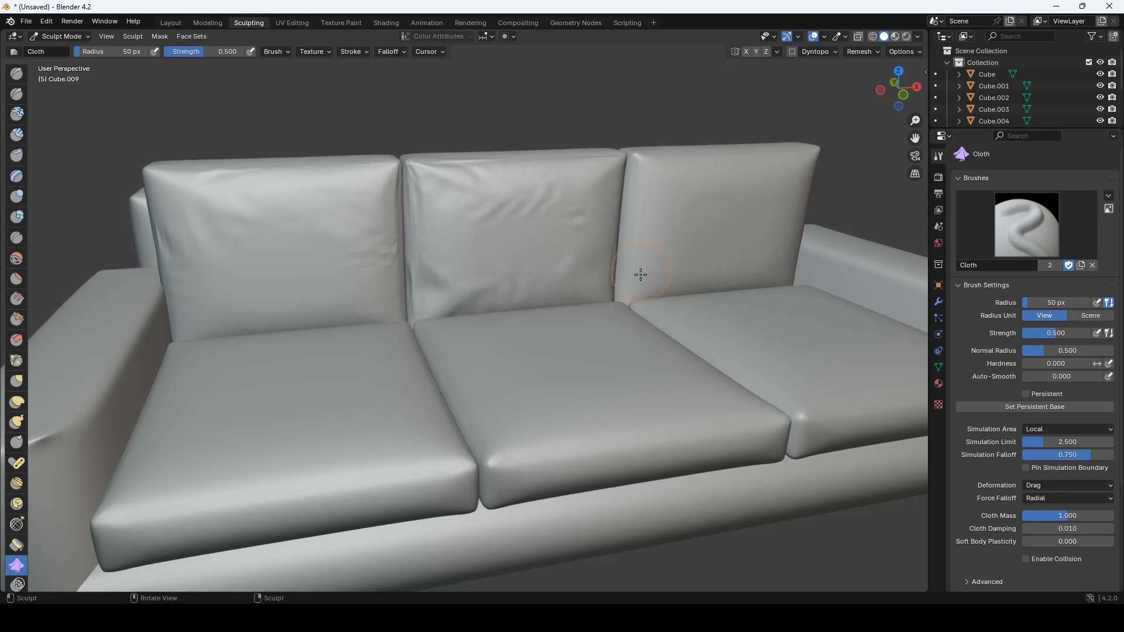
- Return to Object Mode, select the right back cushion and sculpt cloth wrinkles on it
middle_click_drag(641, 275, 595, 281)
left_click(60, 36)
left_click(65, 49)
left_click(60, 36)
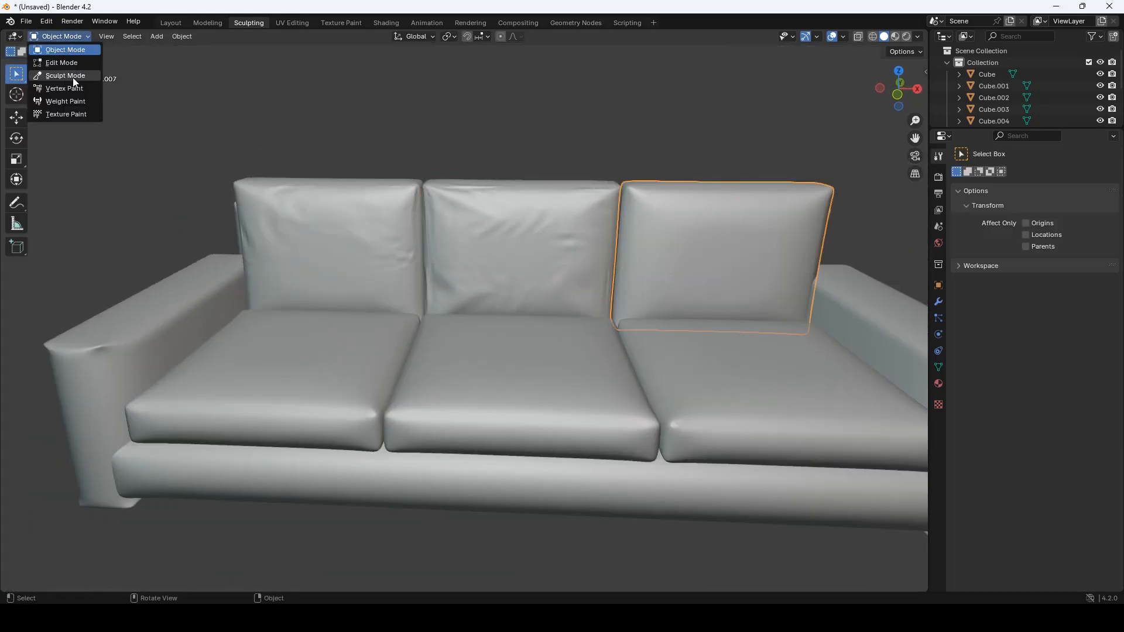
left_click(64, 75)
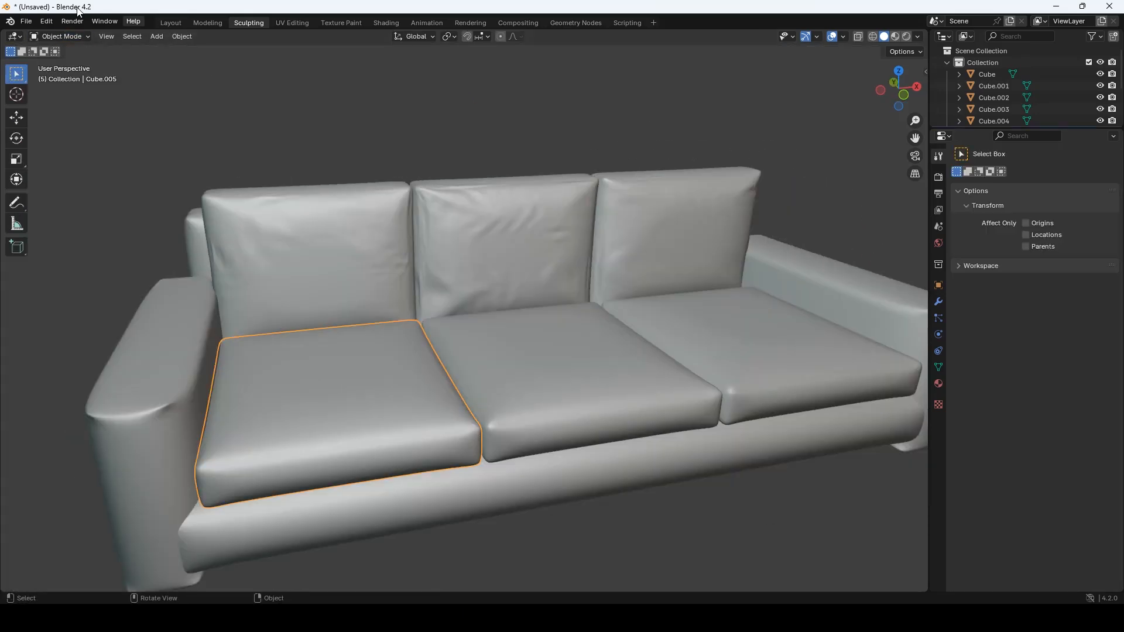
- Sculpt cloth wrinkles along the front edge of the left seat cushion, undoing unwanted strokes
left_click(60, 36)
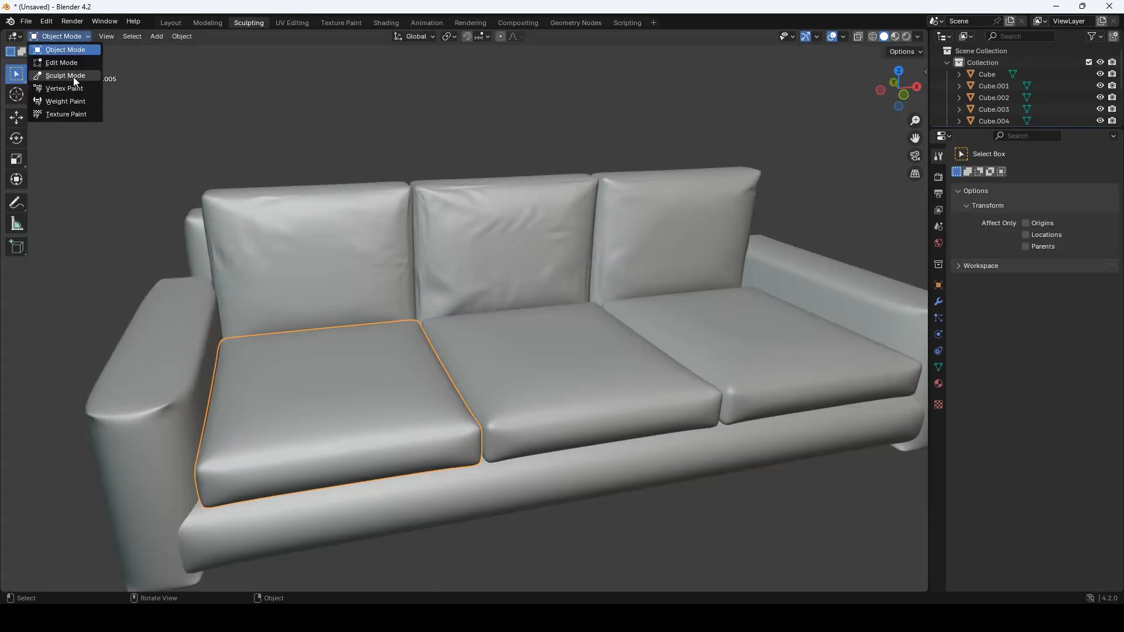
left_click(73, 76)
key("ctrl+z")
key("ctrl+z")
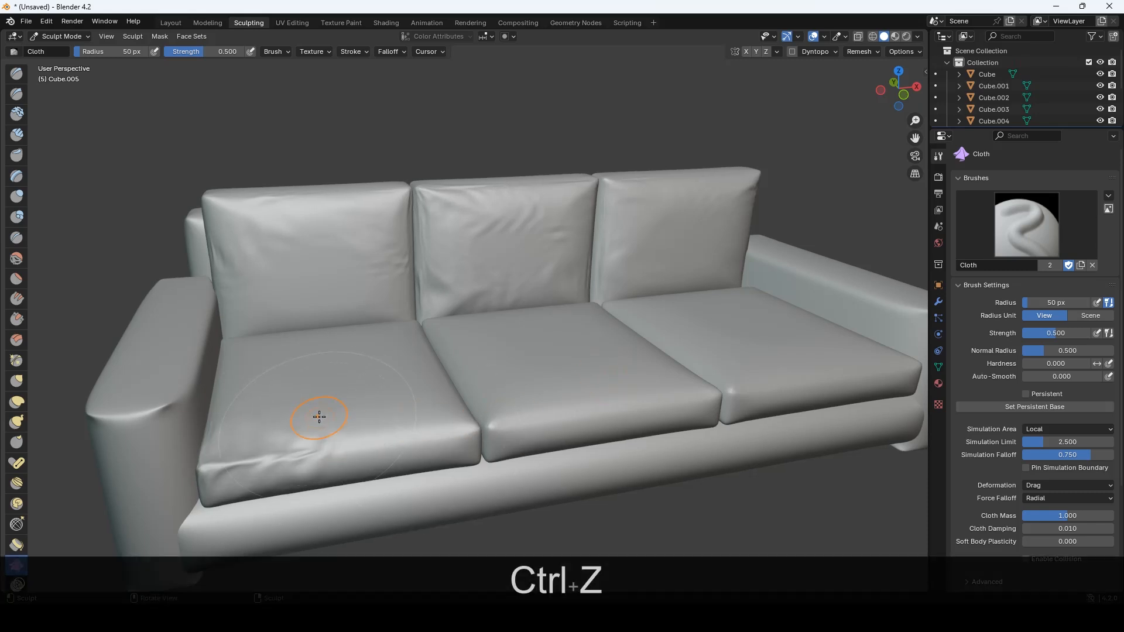
left_click_drag(242, 444, 220, 450)
middle_click_drag(438, 387, 245, 369)
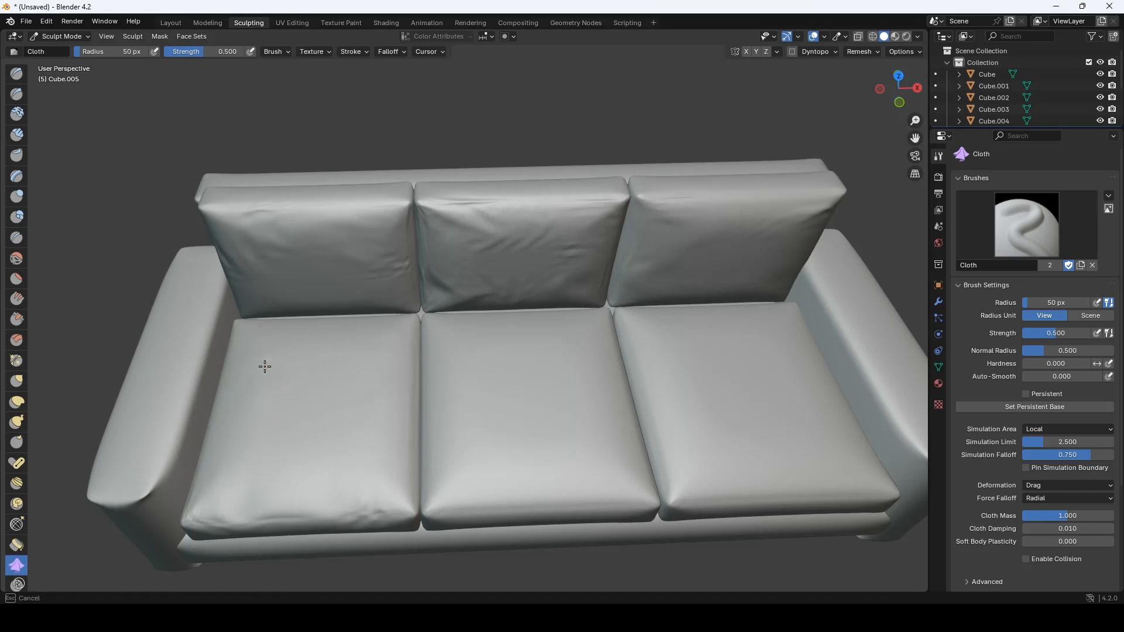
- Switch sculpting to the middle seat cushion and brush cloth wrinkles along its front edge, undoing the unwanted stroke
mouse_move(354, 356)
middle_mouse_down()
mouse_move(420, 399)
mouse_move(403, 364)
middle_mouse_up()
left_click(57, 37)
left_click(68, 49)
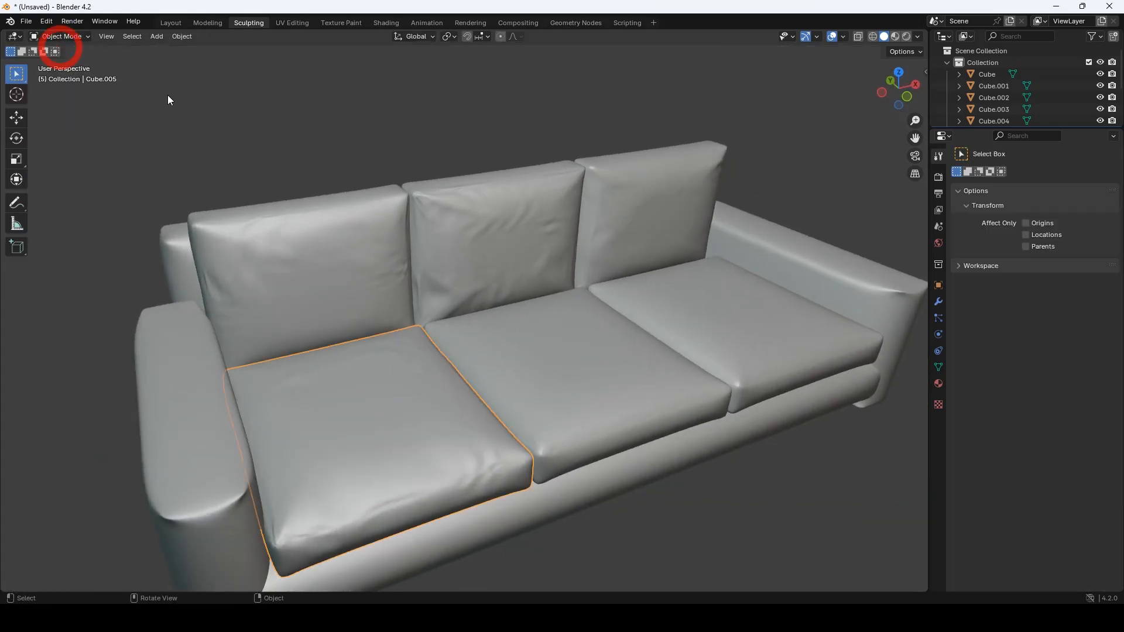
left_click(522, 344)
left_click(65, 37)
left_click(65, 76)
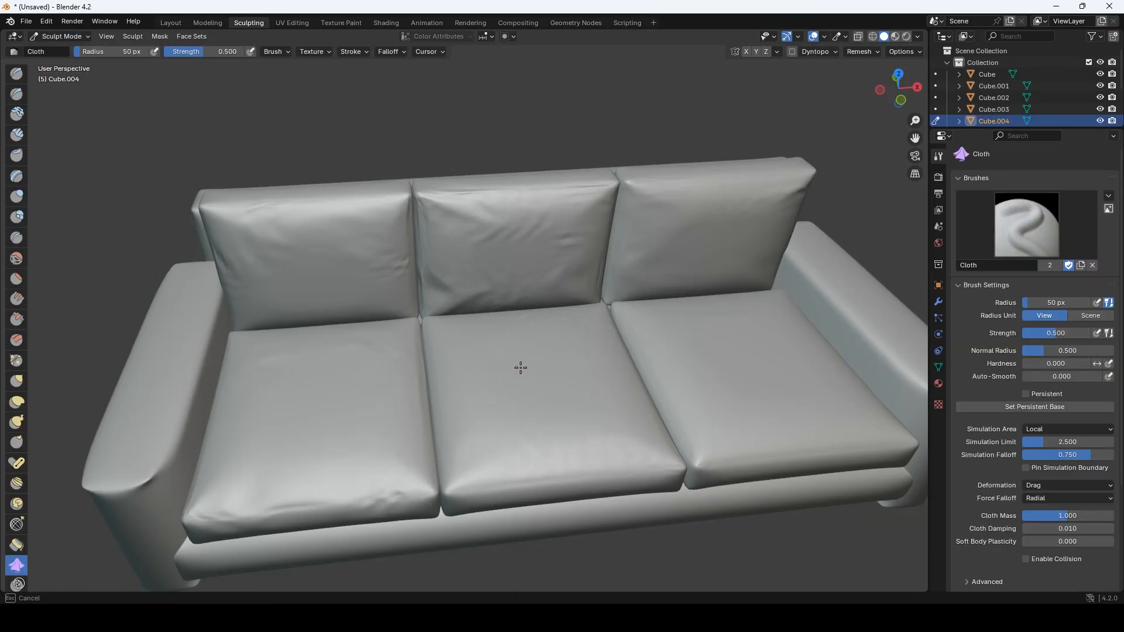
mouse_move(599, 355)
left_mouse_down()
mouse_move(548, 351)
mouse_move(467, 407)
left_mouse_up()
middle_click_drag(580, 405, 510, 396)
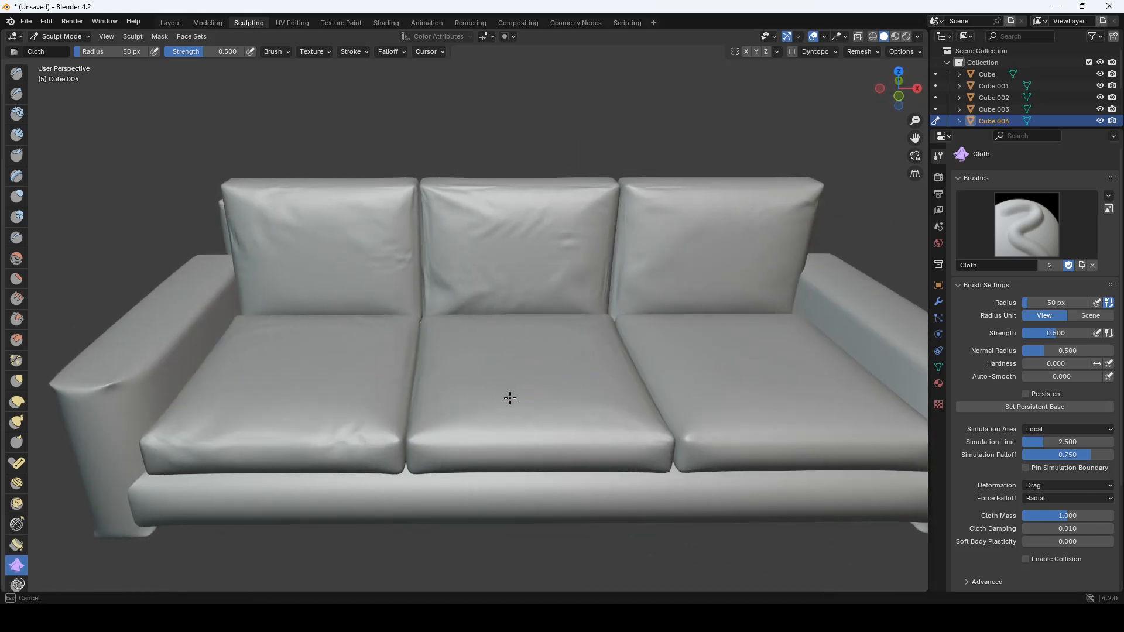
middle_click_drag(717, 409, 388, 417)
key("ctrl+z")
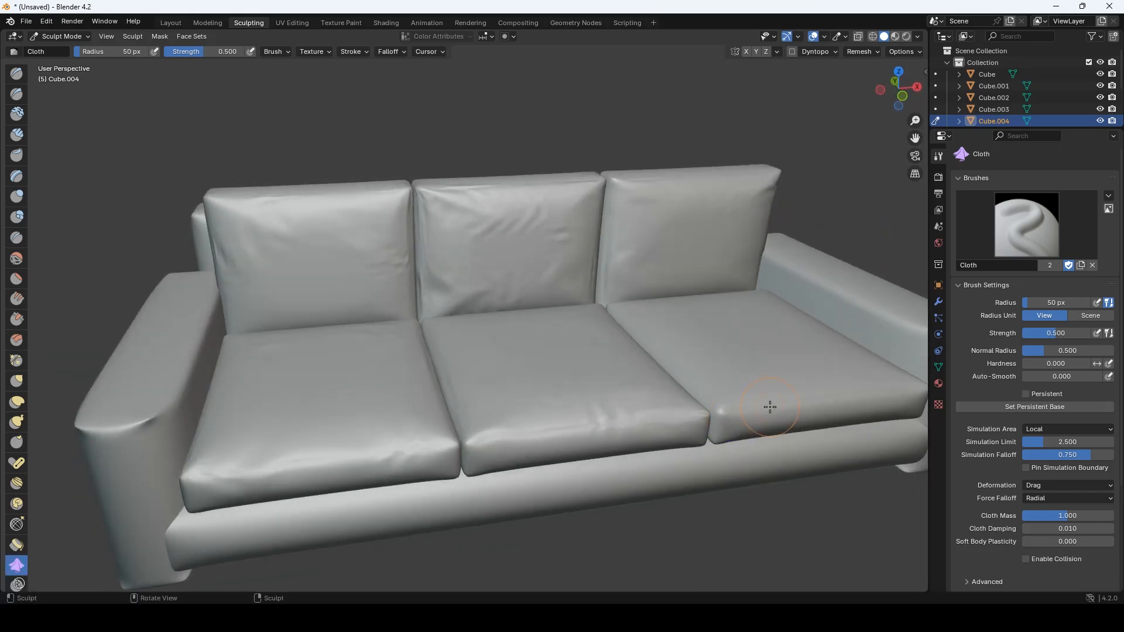
- Switch sculpting to the right seat cushion and undo the unwanted cloth stroke on it
left_click(56, 35)
left_click(58, 48)
left_click(718, 332)
left_click(60, 37)
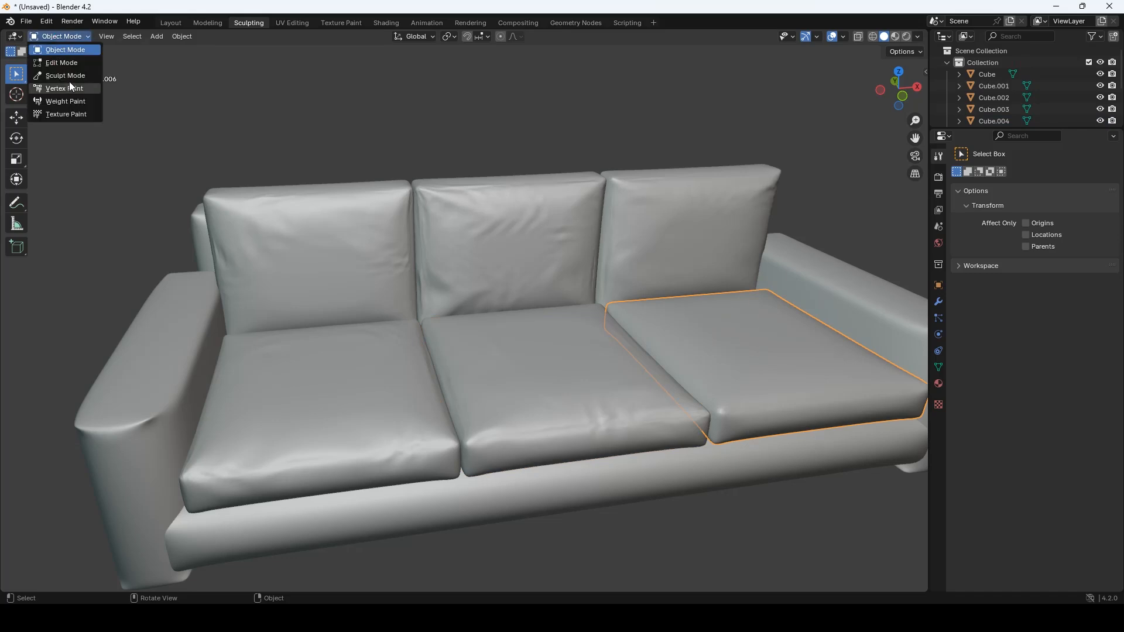
left_click(59, 74)
key("ctrl+z")
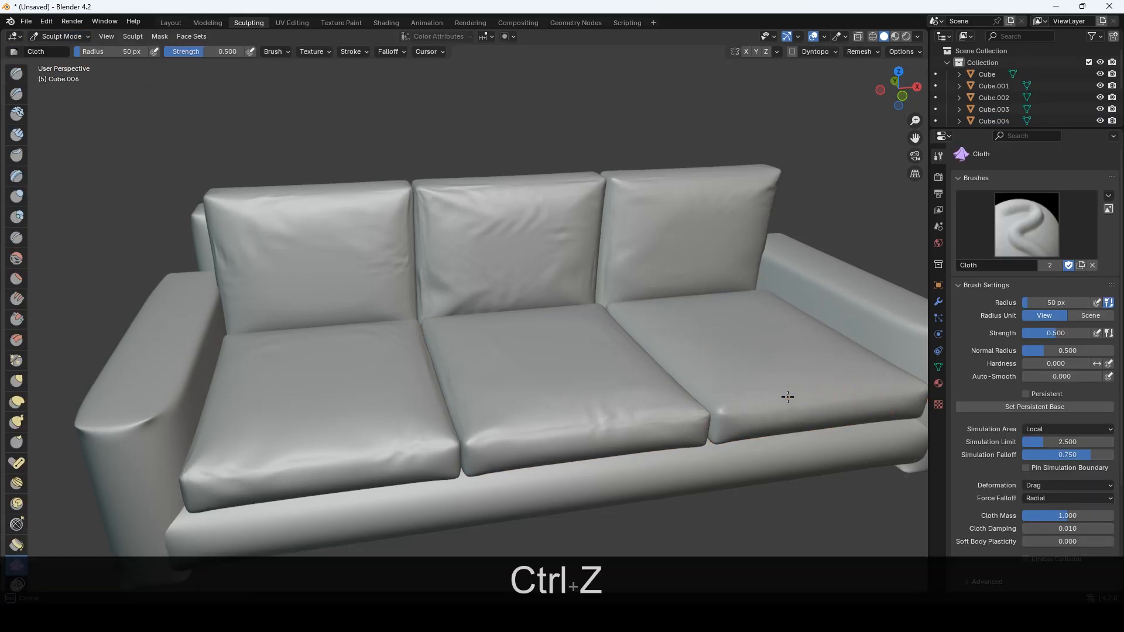
middle_click_drag(644, 314, 690, 398)
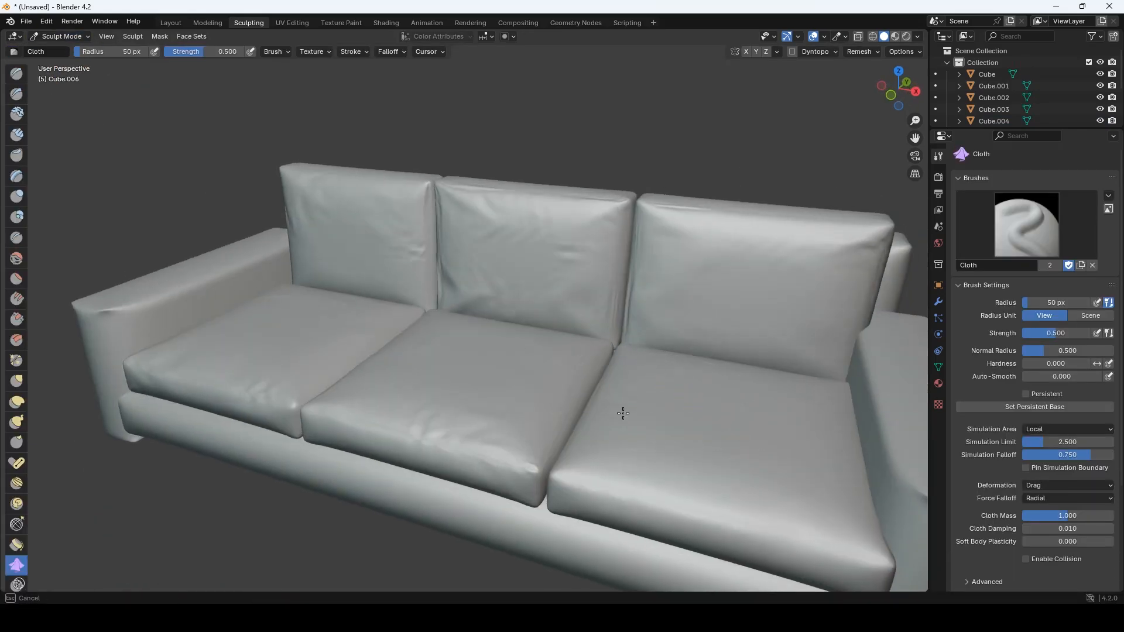
middle_click_drag(660, 504, 610, 372)
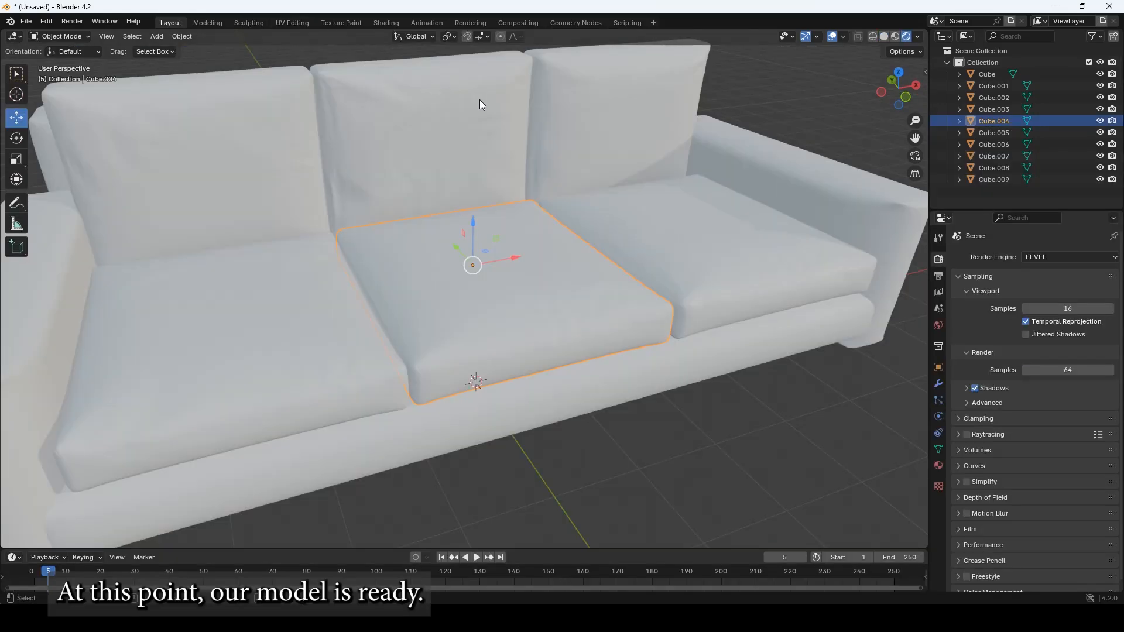
- In the Shading workspace, create a new material for the middle seat cushion and space its Principled BSDF node away from Material Output
left_click(387, 21)
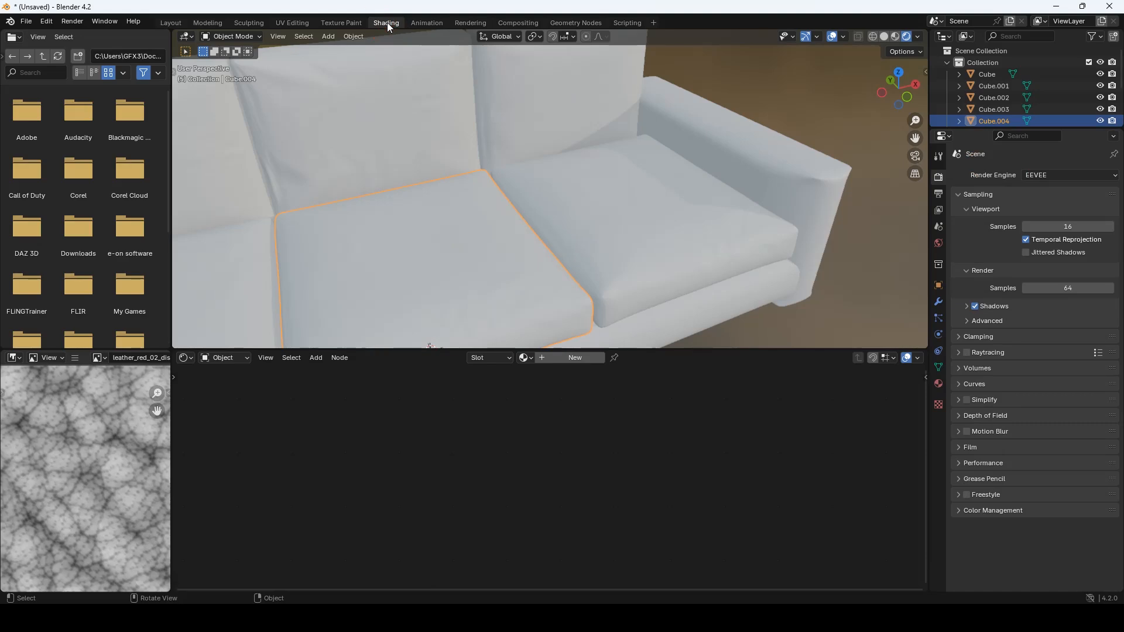
scroll(456, 240, "down", 2)
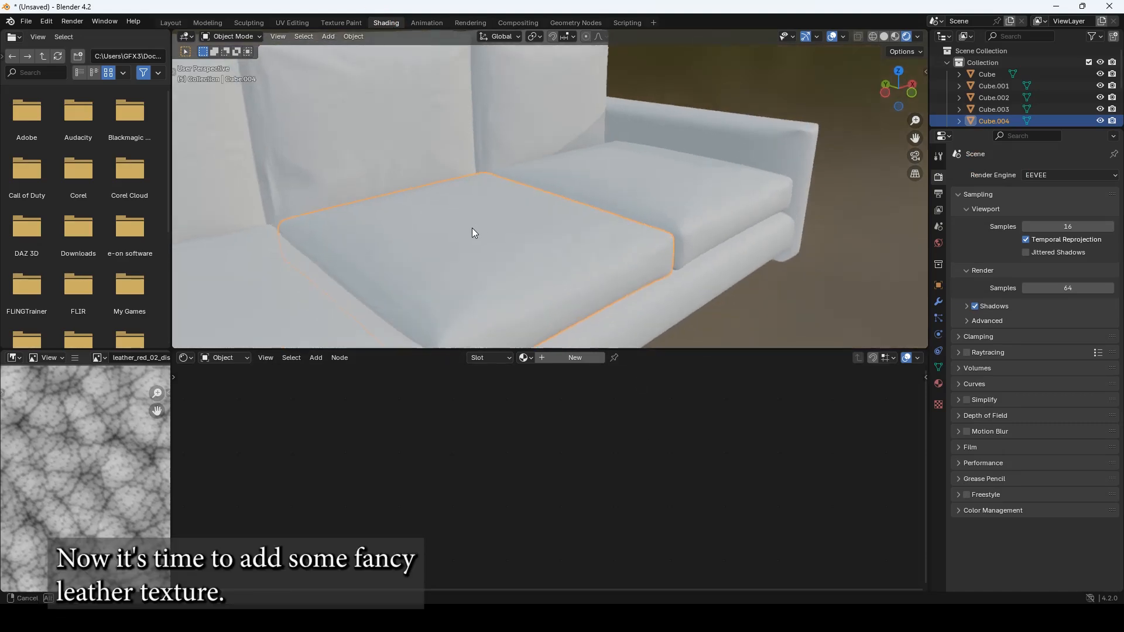
middle_click_drag(455, 240, 557, 210, "shift")
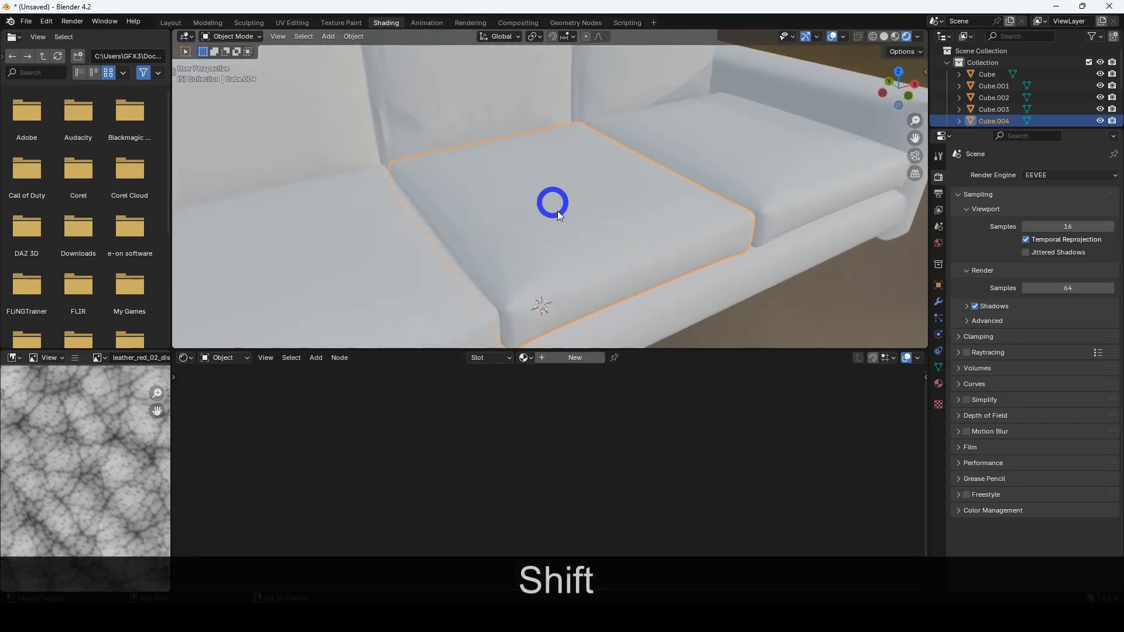
left_click(574, 359)
left_click_drag(778, 402, 696, 397)
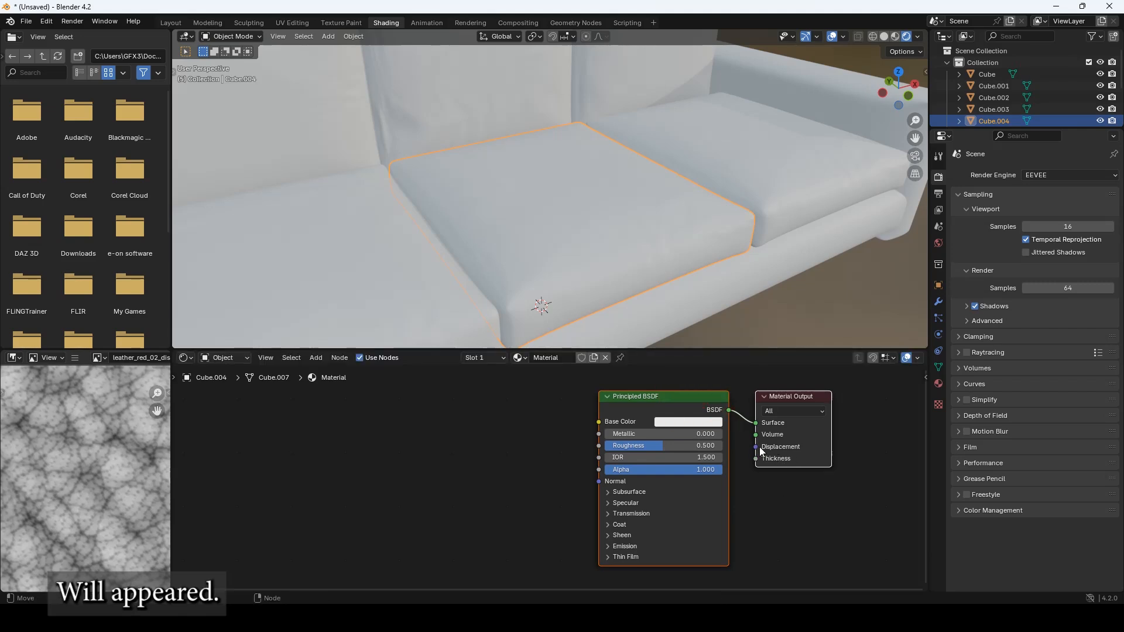
left_click(751, 479)
left_click(669, 400)
left_click_drag(670, 399, 484, 401)
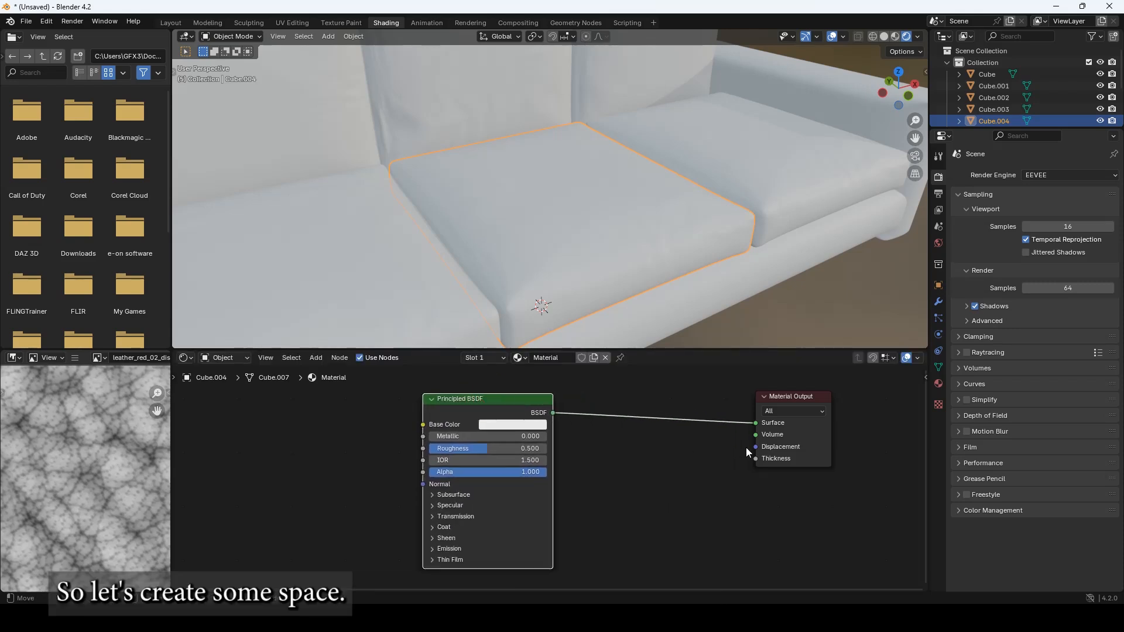
- Add a Vector Displacement node feeding the Displacement input of Material Output and place it just before that node
left_click_drag(755, 447, 686, 477)
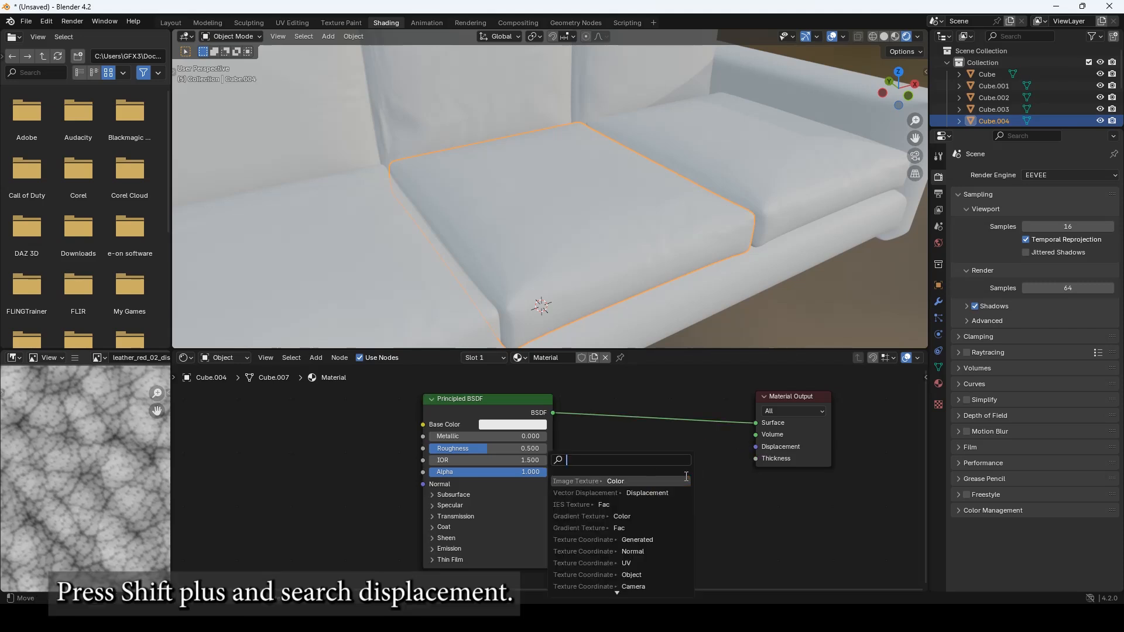
left_click(648, 494)
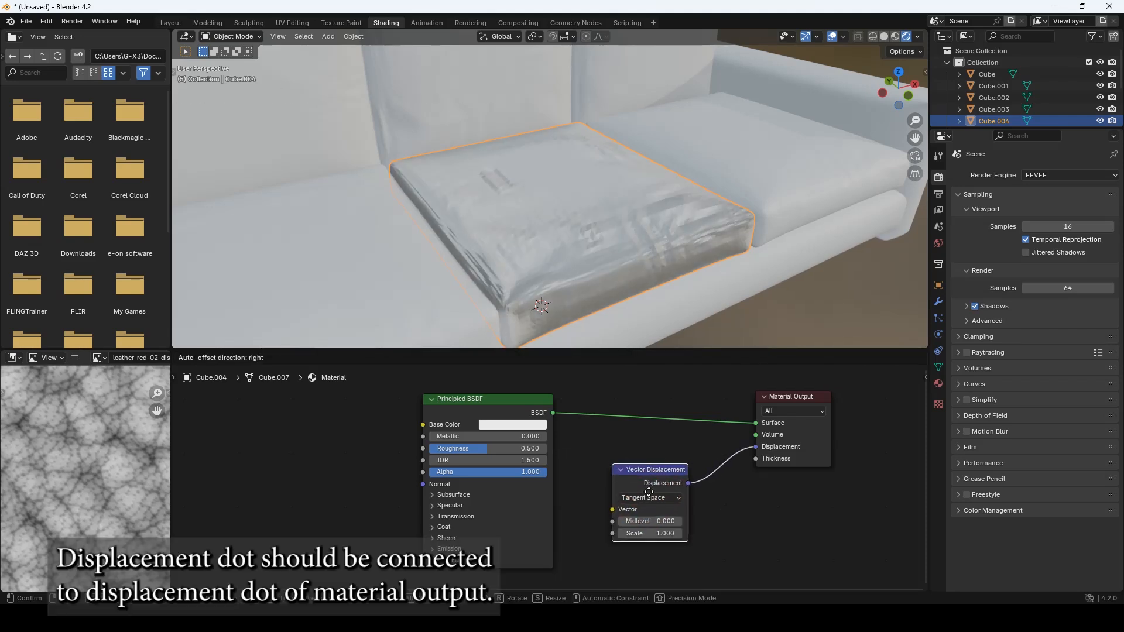
left_click(649, 494)
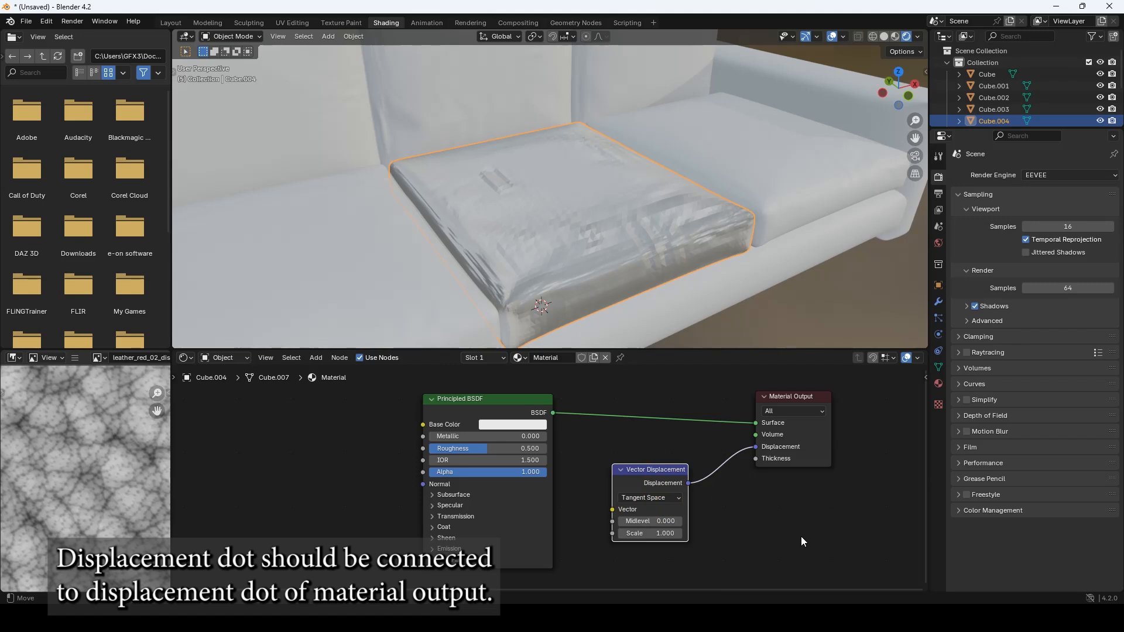
left_click_drag(643, 471, 687, 465)
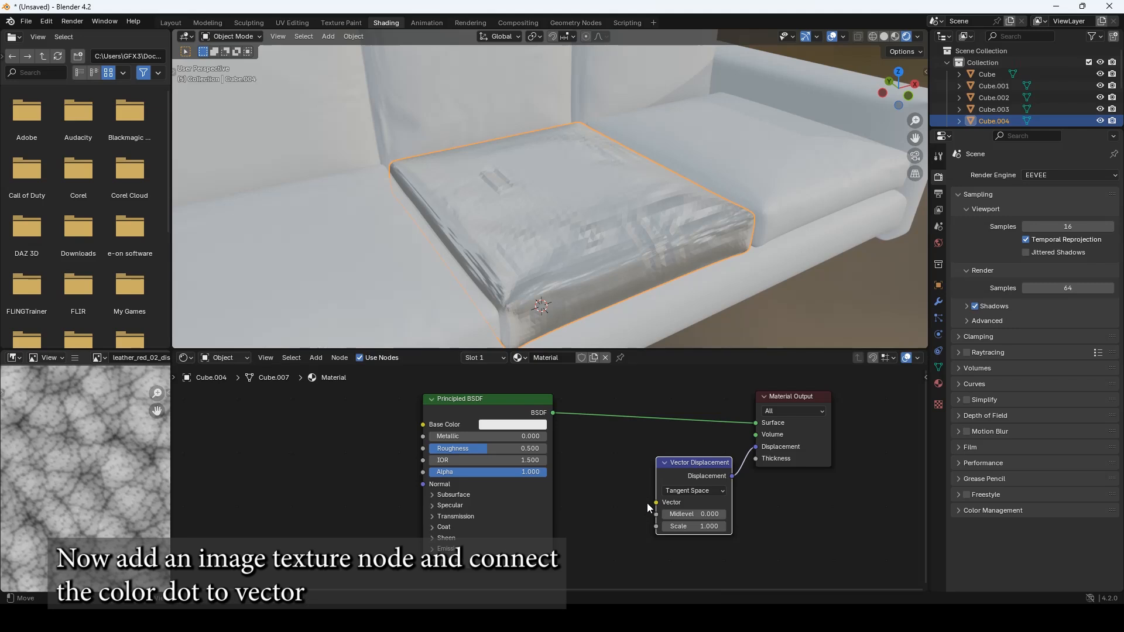
- Feed the Vector Displacement node's Vector input from a new Image Texture node loaded with leather_red_02_disp_1k.jpg from the textures folder
left_click_drag(656, 502, 607, 507)
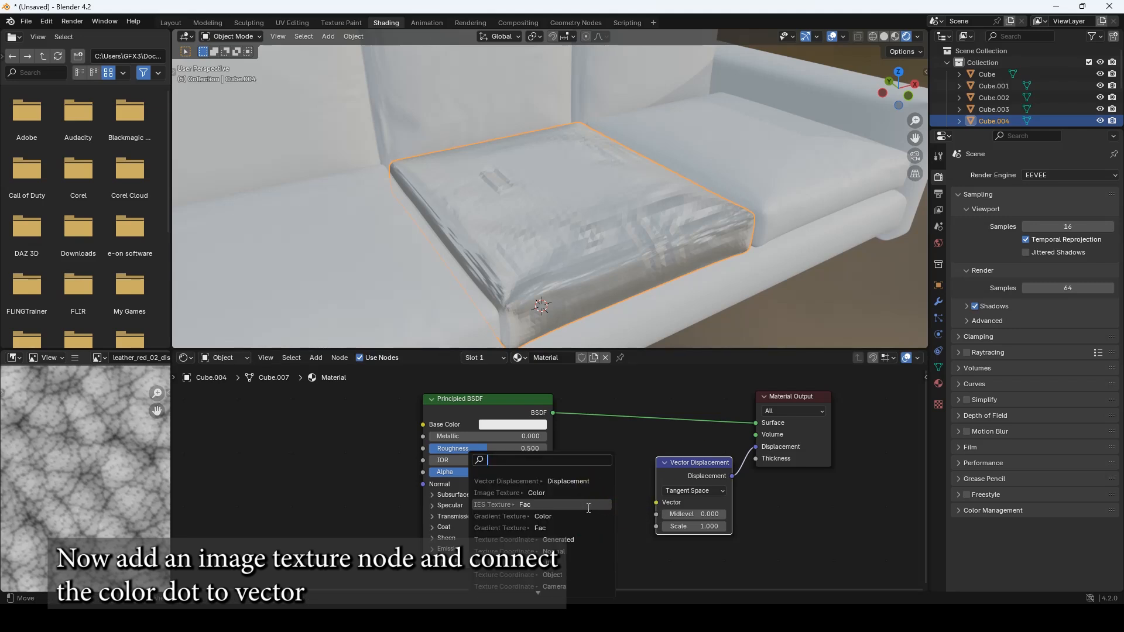
left_click(538, 494)
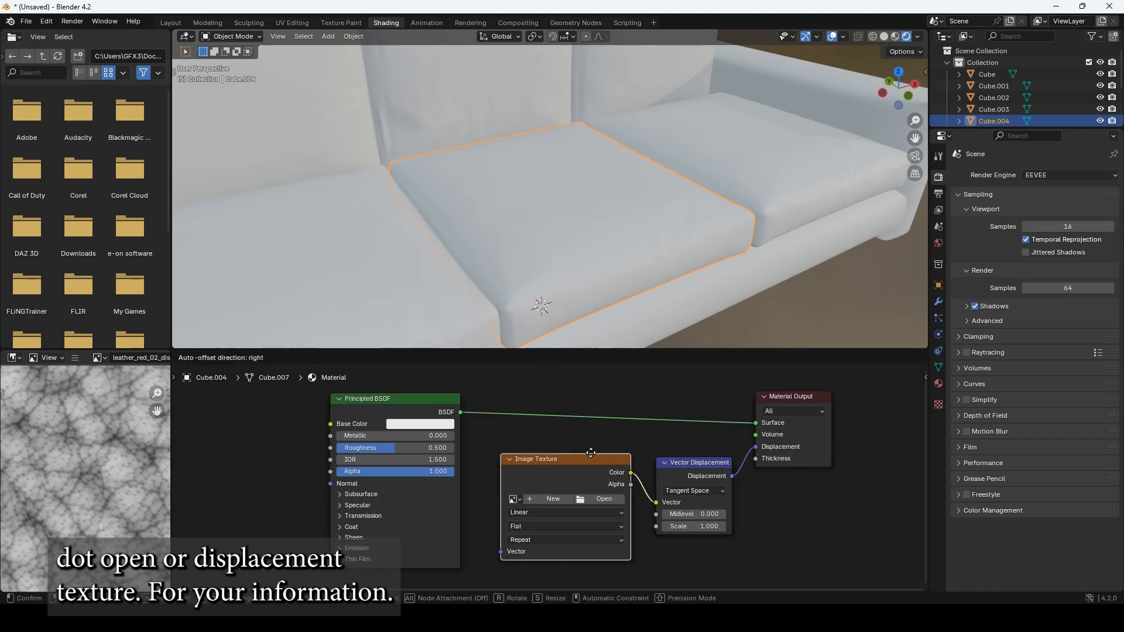
left_click(379, 363)
left_click(603, 488)
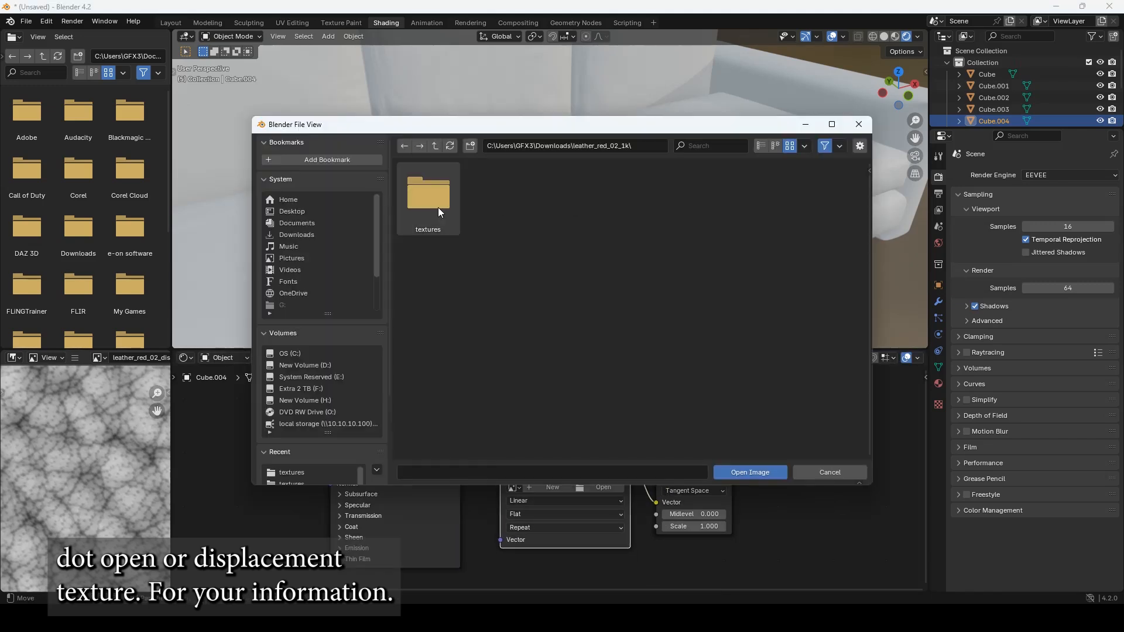
double_click(436, 205)
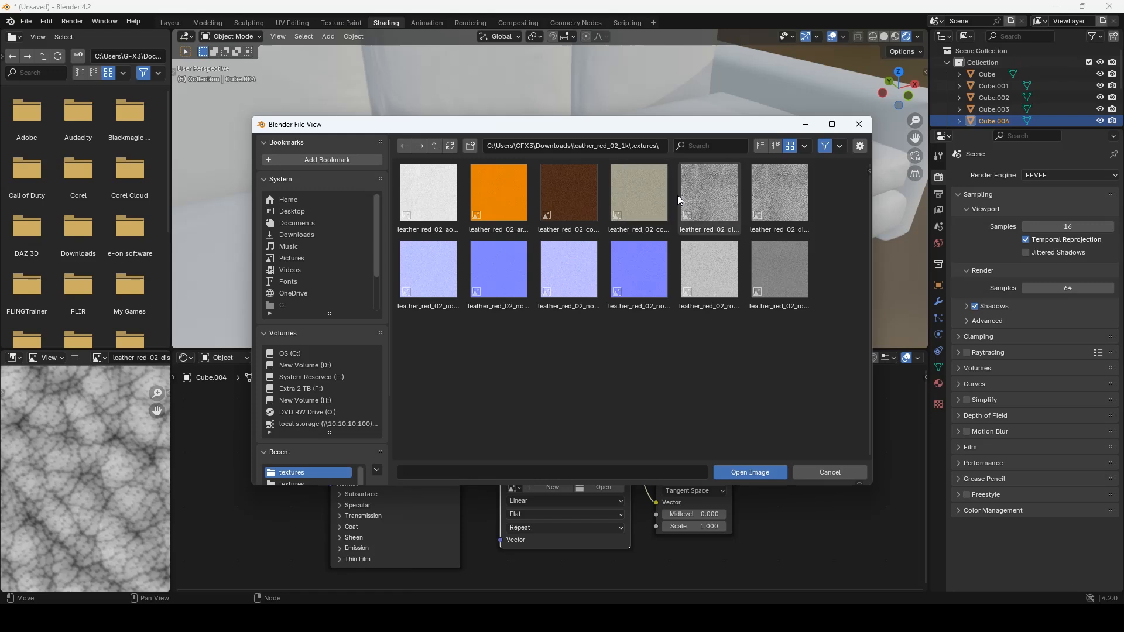
left_click(717, 205)
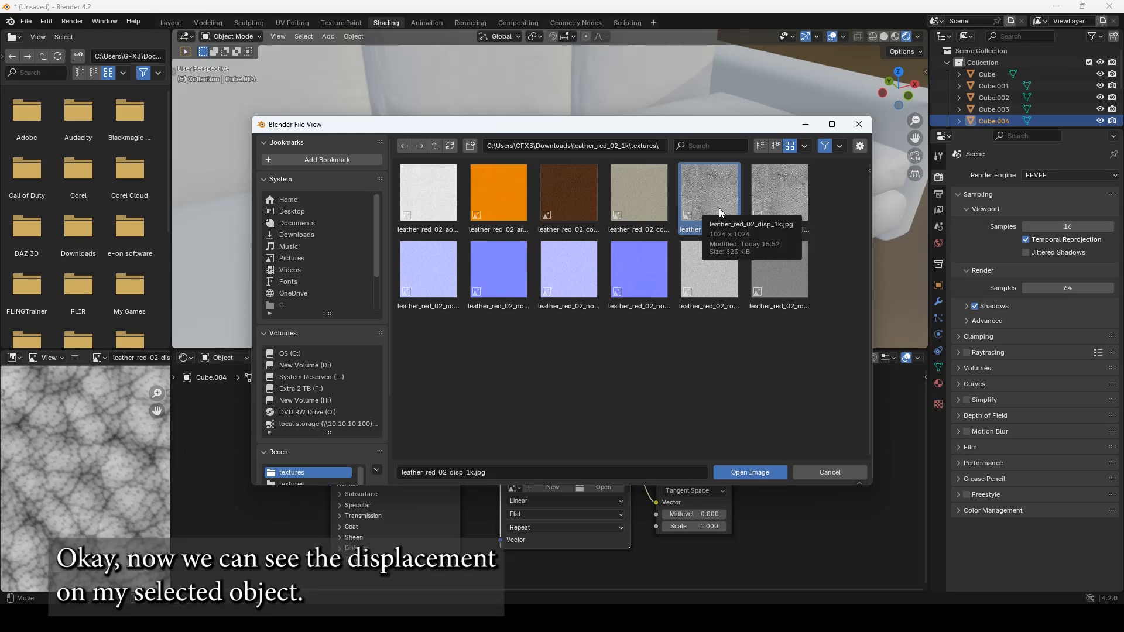
left_click(748, 474)
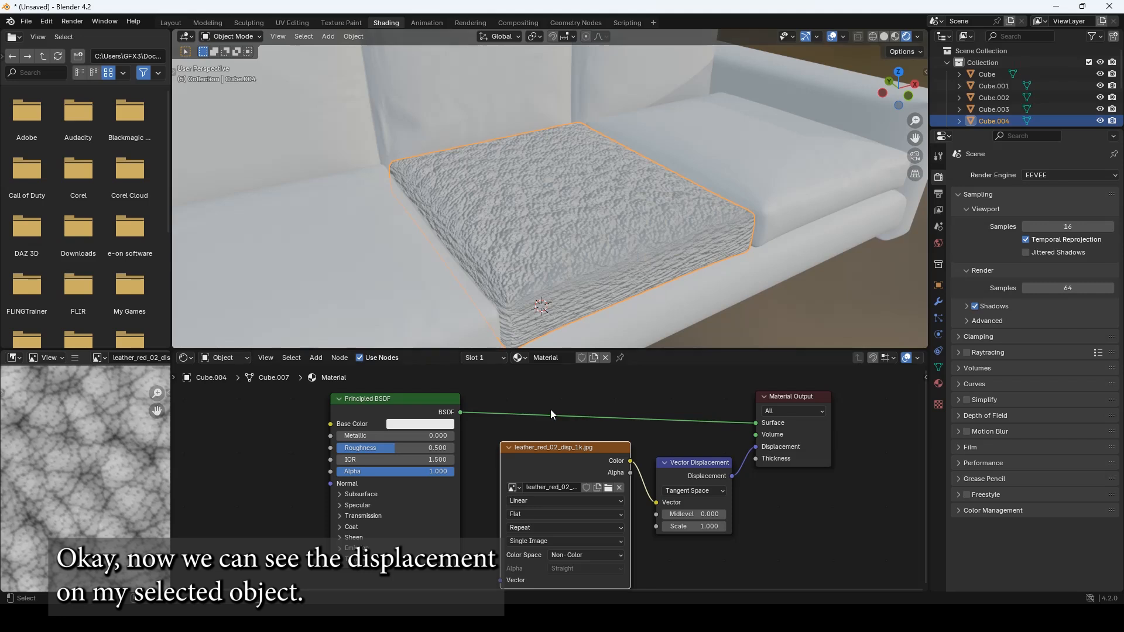
- Connect a new Image Texture node to the Principled BSDF's Base Color and load leather_red_02_coll1_1k.jpg into it
left_click_drag(405, 399, 425, 398)
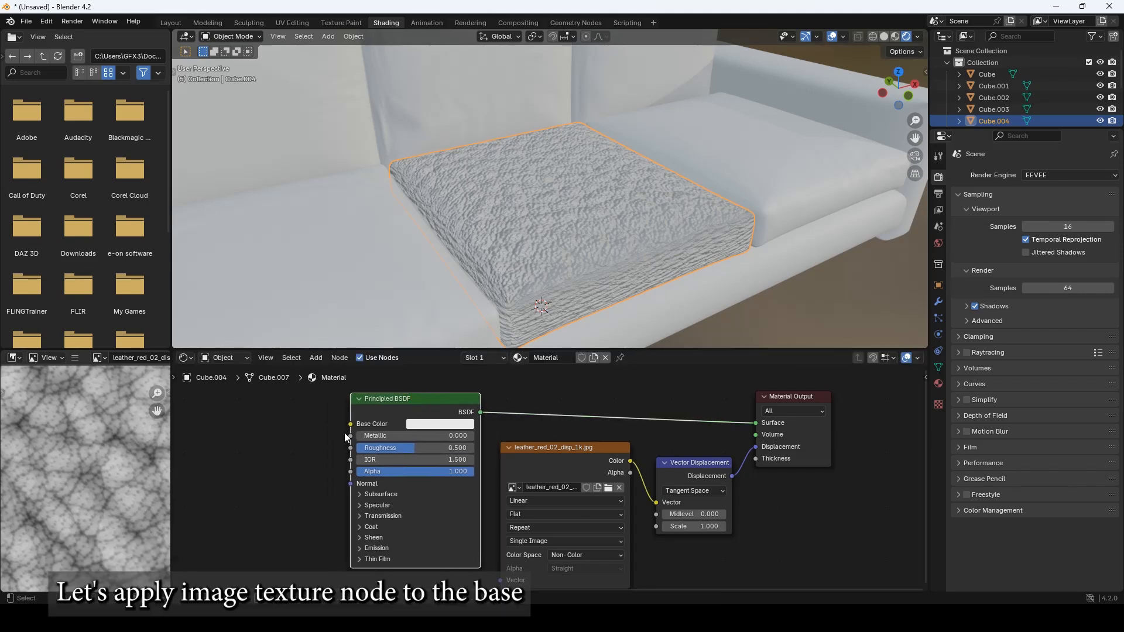
left_click_drag(350, 424, 302, 419)
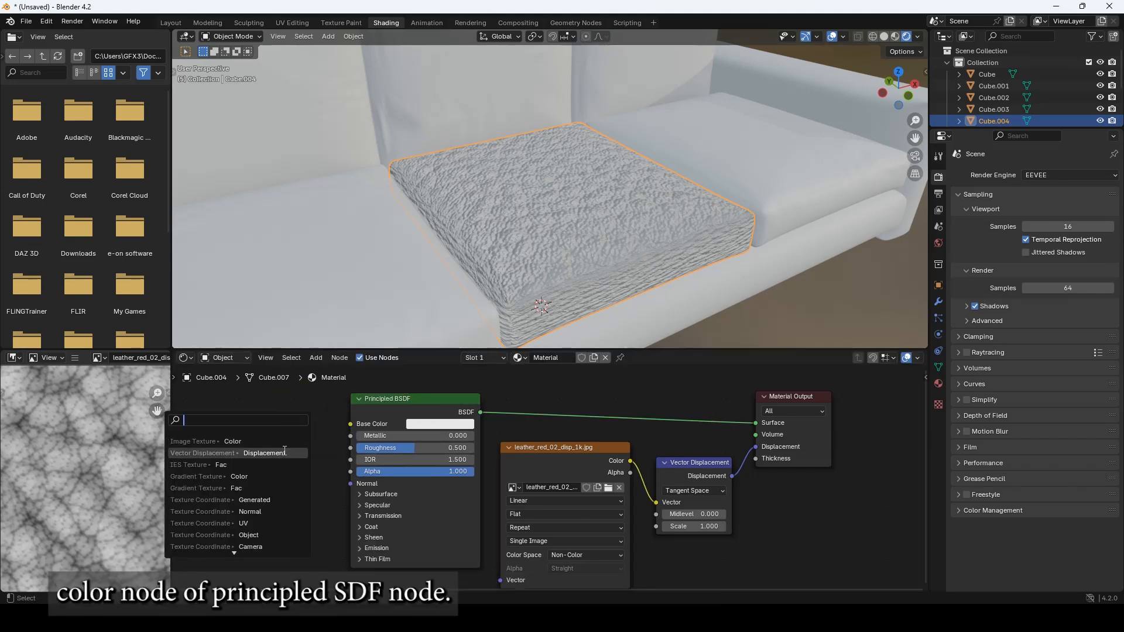
left_click(276, 444)
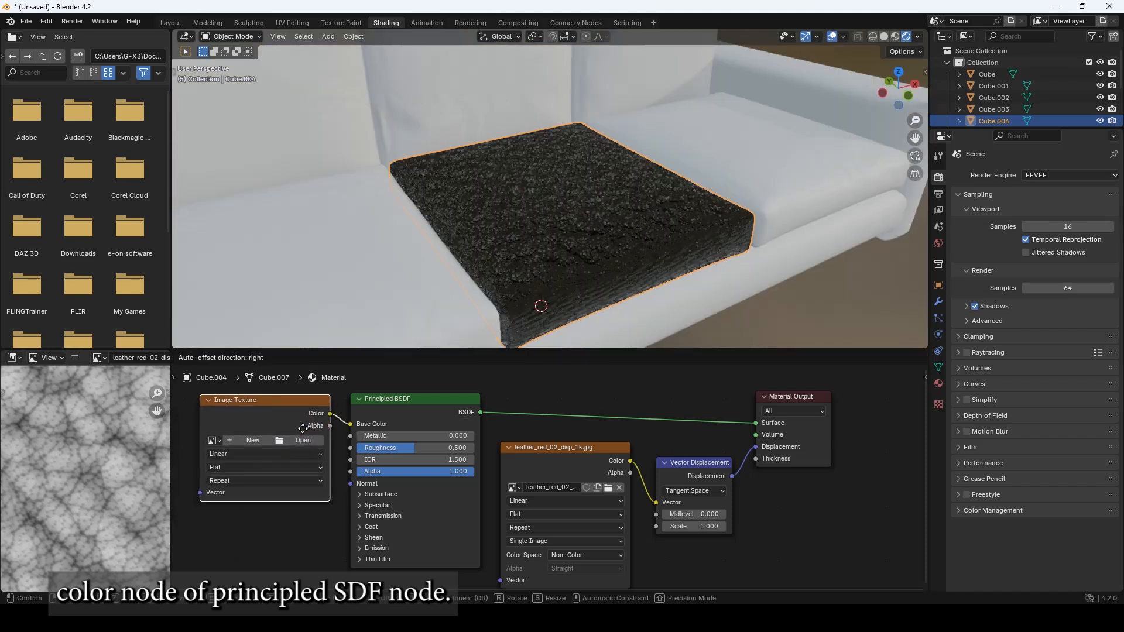
left_click(303, 439)
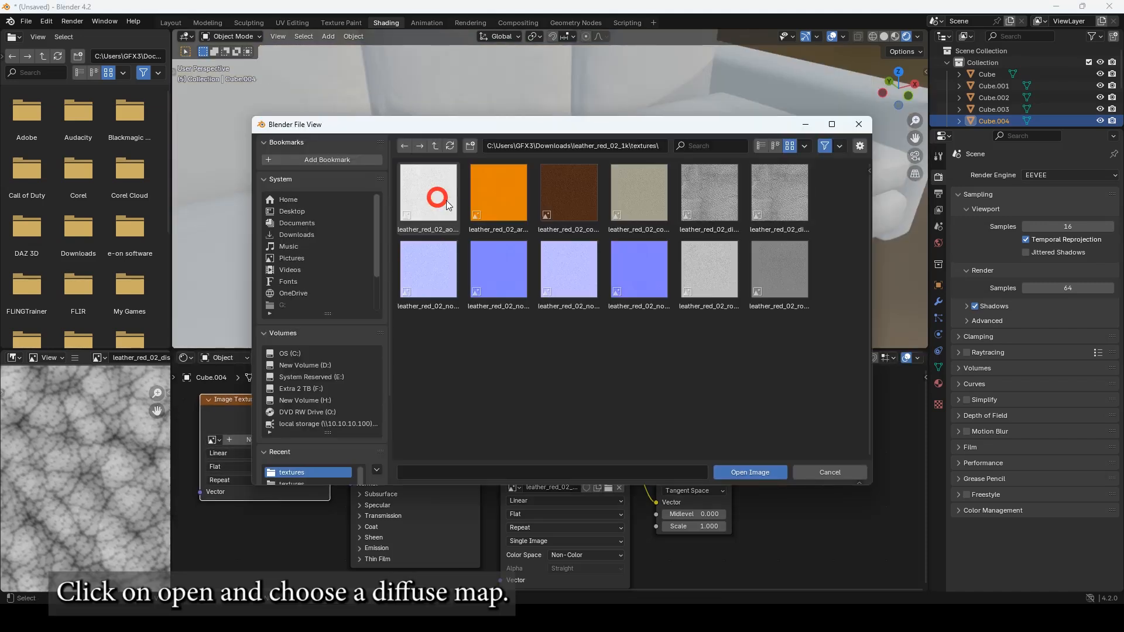
left_click(569, 198)
left_click(753, 471)
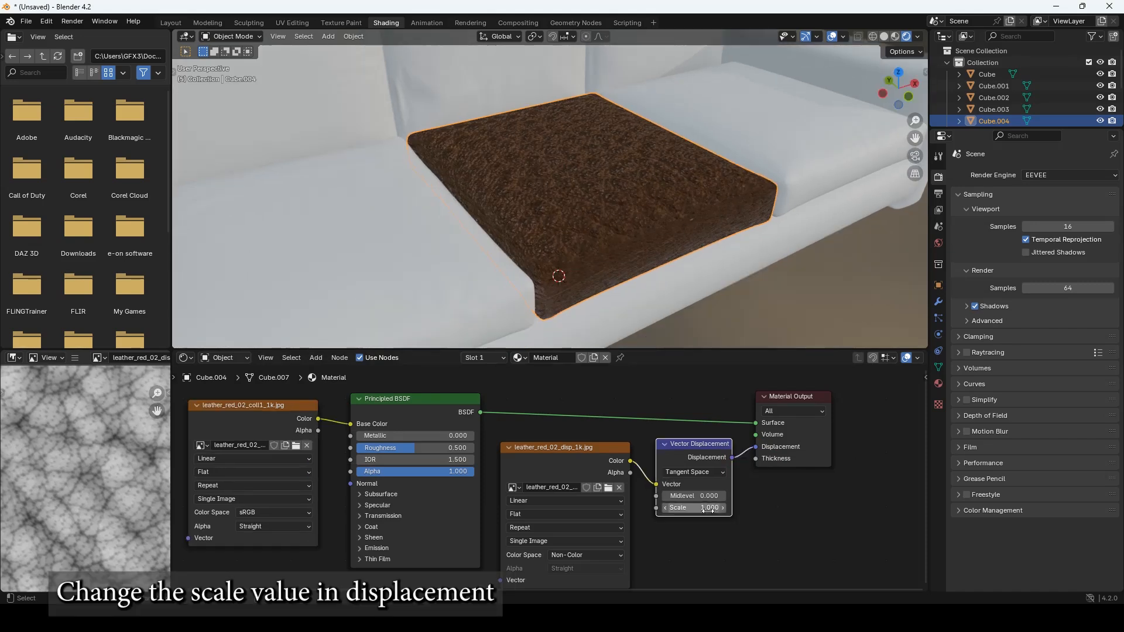
- Set the Vector Displacement node's Scale to 0.01
left_click(697, 509)
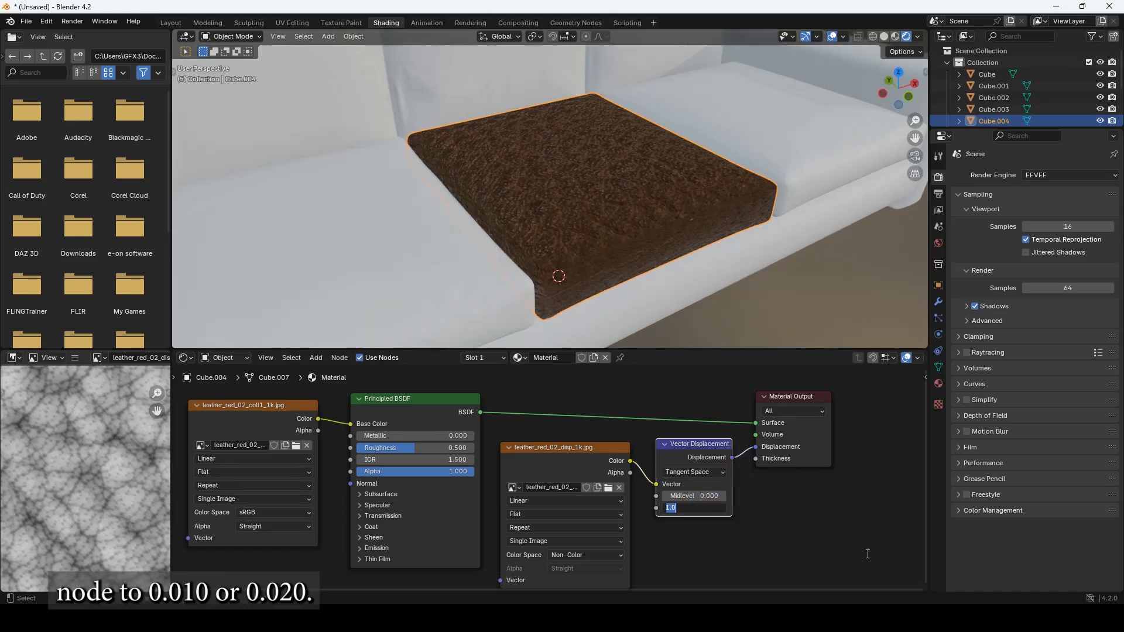
type(".01")
key("Return")
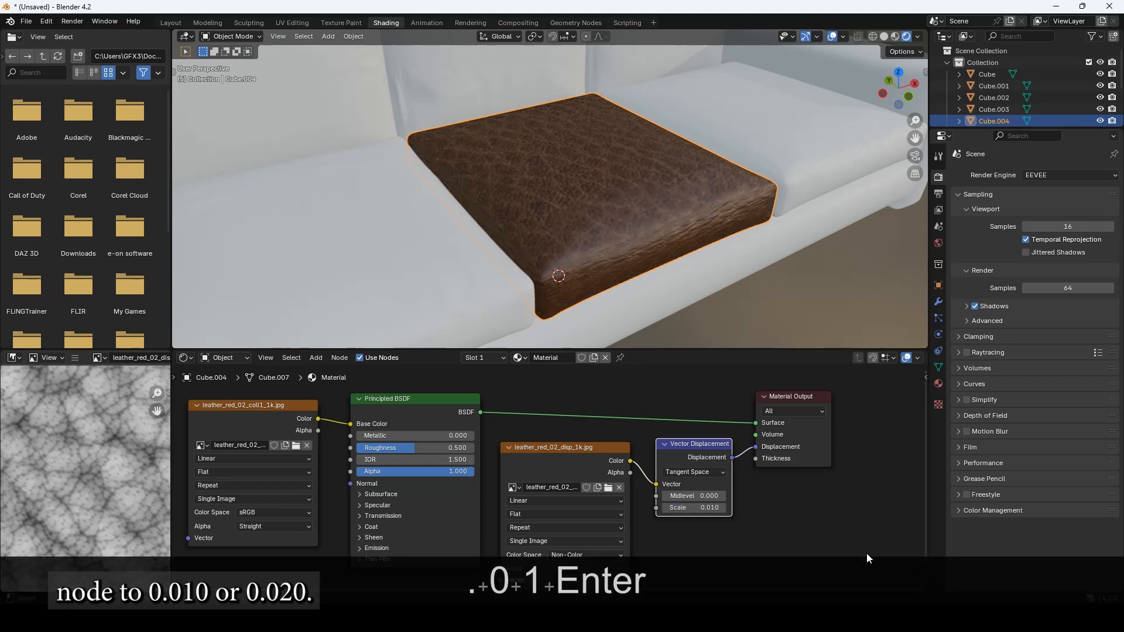
middle_click_drag(621, 247, 620, 260)
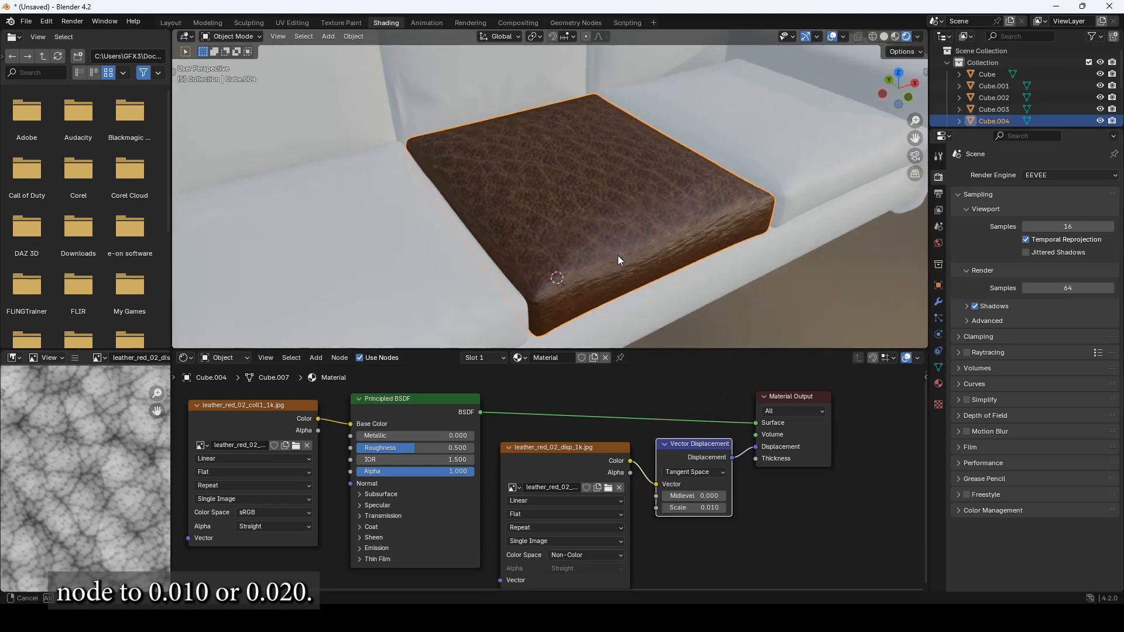
- In the cushion material's surface settings, choose Bump Only as the displacement method
left_click(939, 384)
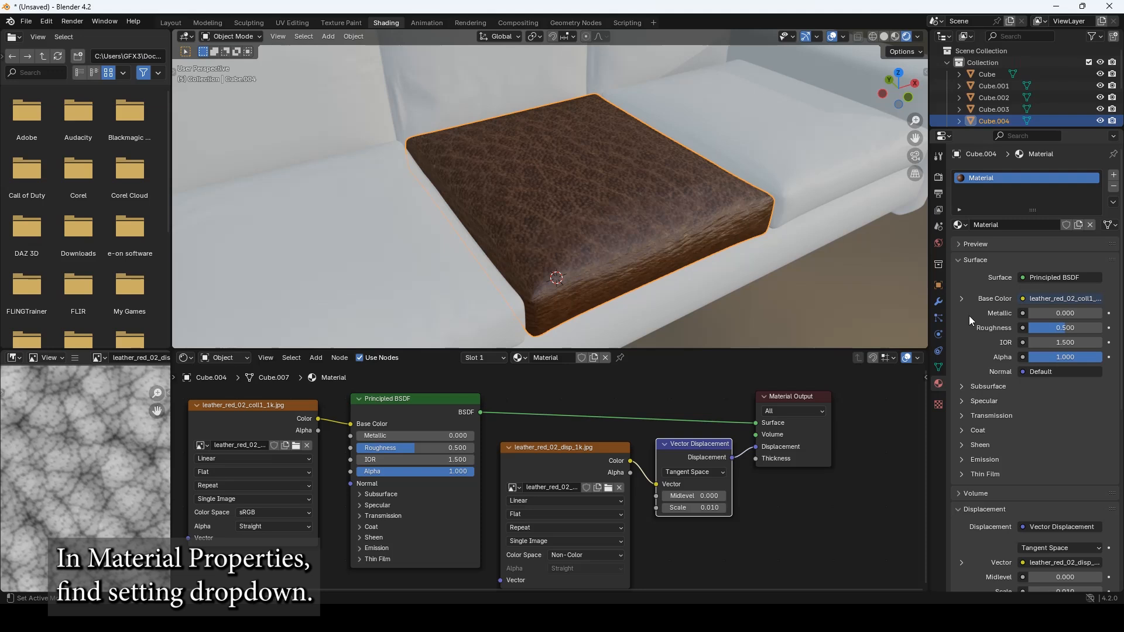
scroll(968, 352, "down", 8)
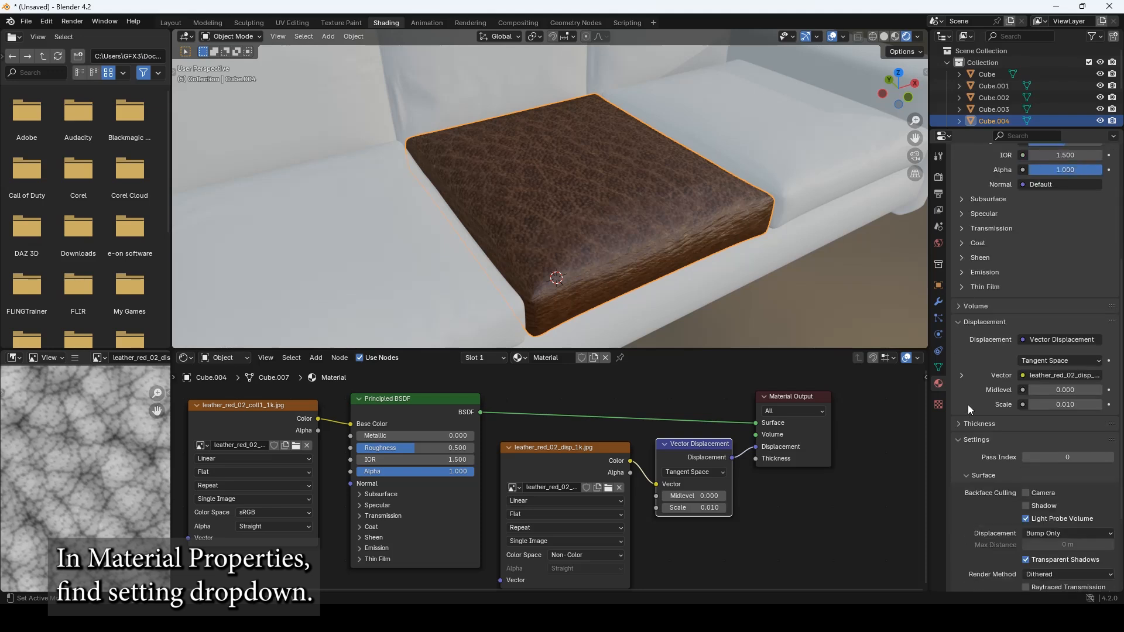
scroll(969, 407, "down", 3)
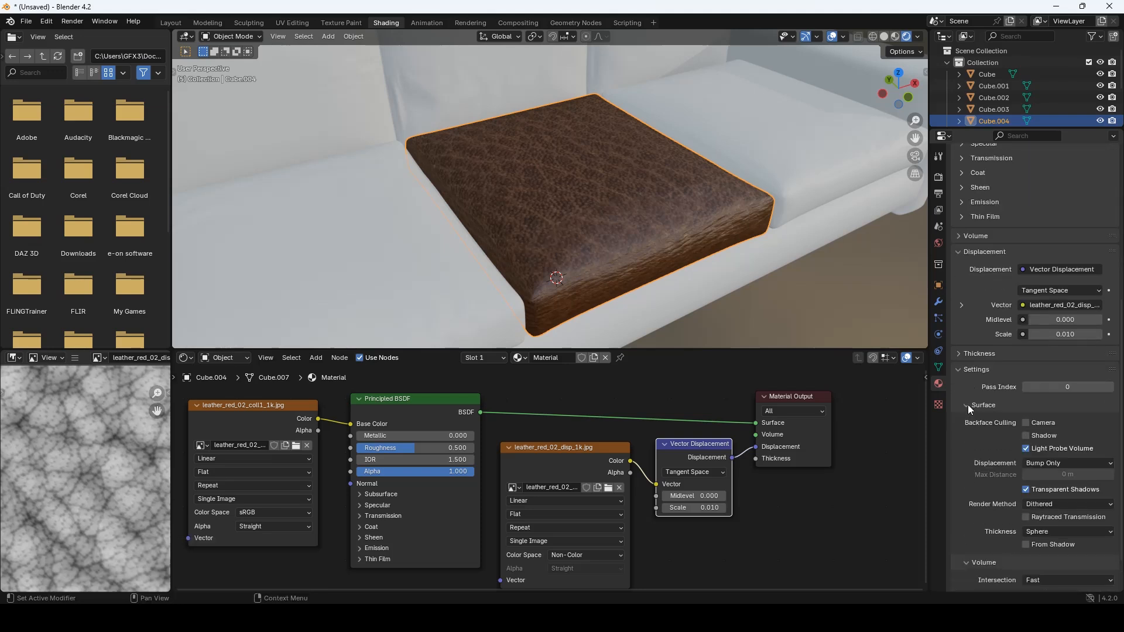
left_click(1045, 464)
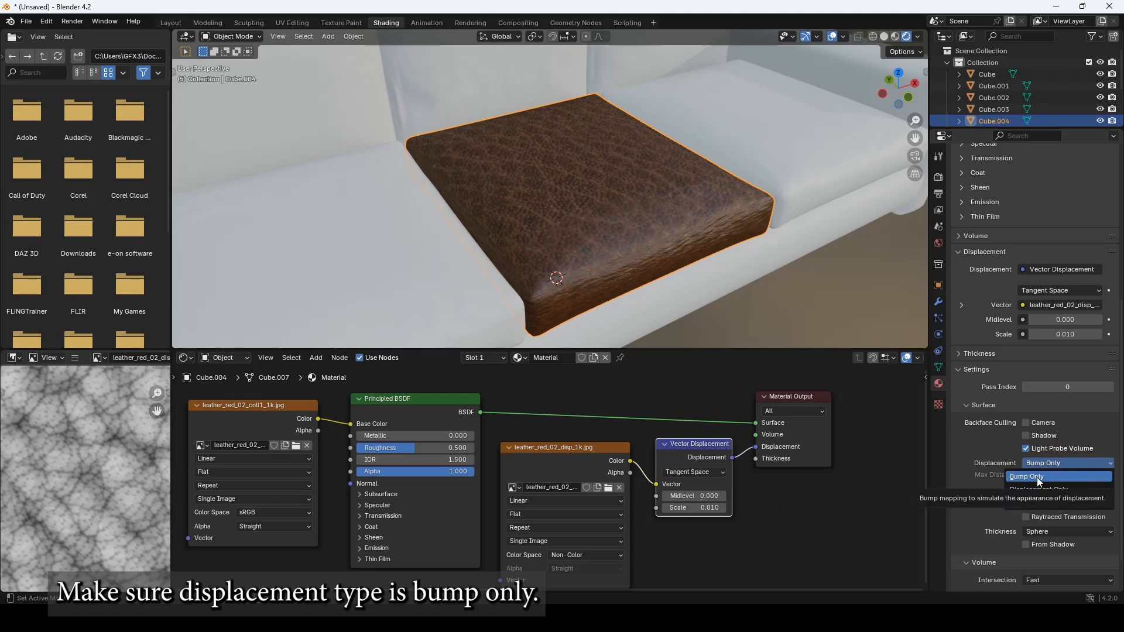
left_click(1037, 476)
- Set the Vector Displacement scale to 0.02 and open the middle seat cushion in the UV Editing workspace
scroll(623, 265, "up", 4)
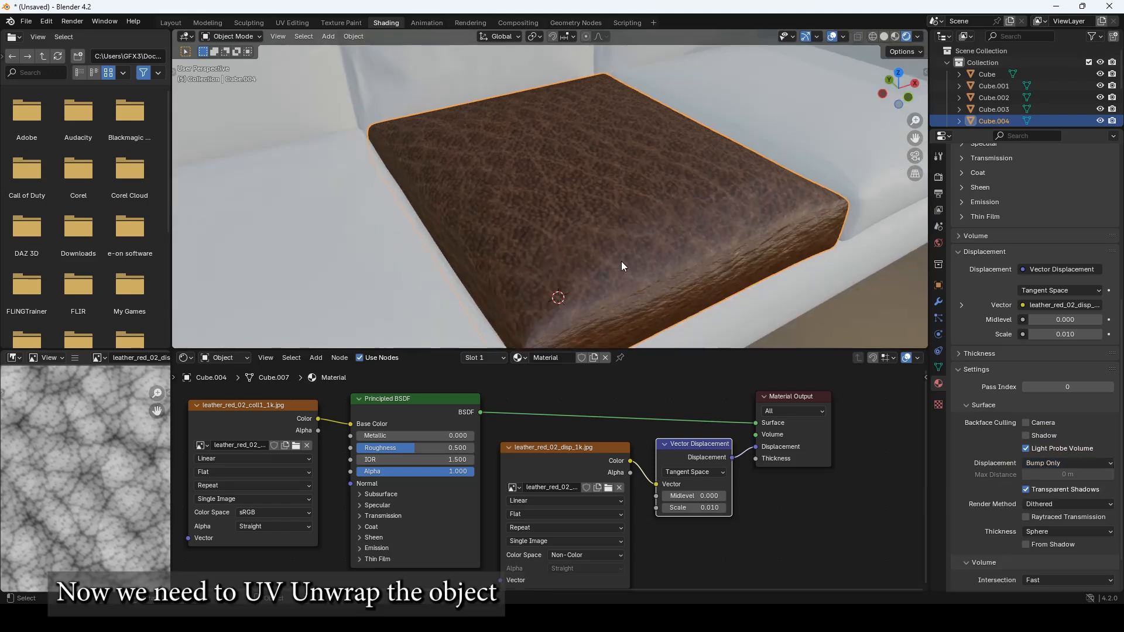
middle_click_drag(758, 279, 759, 288)
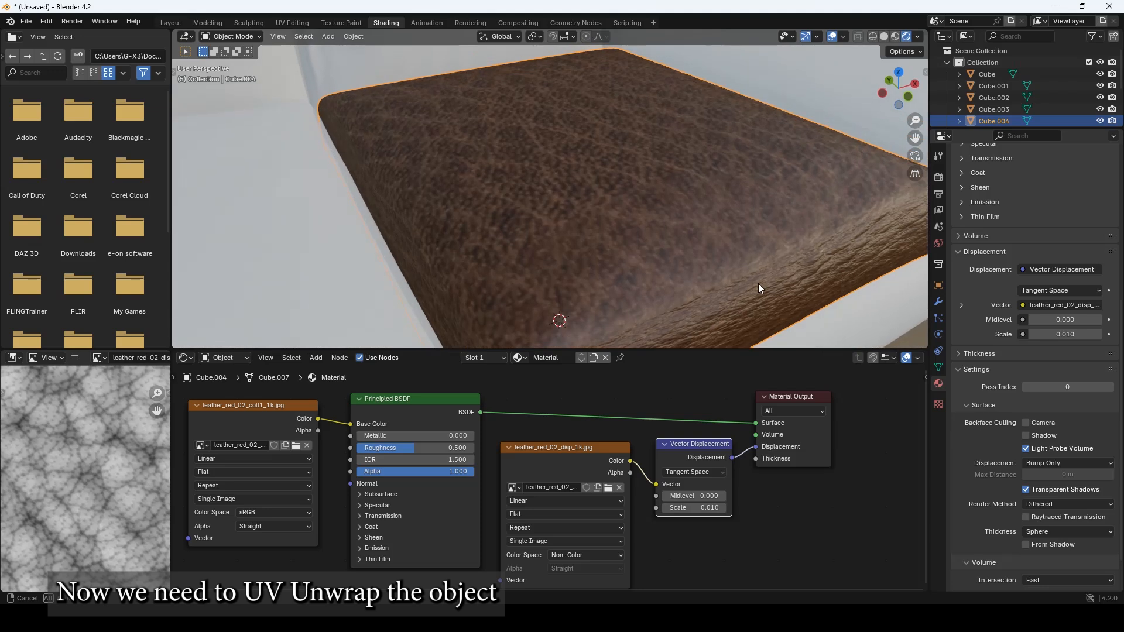
left_click(1039, 463)
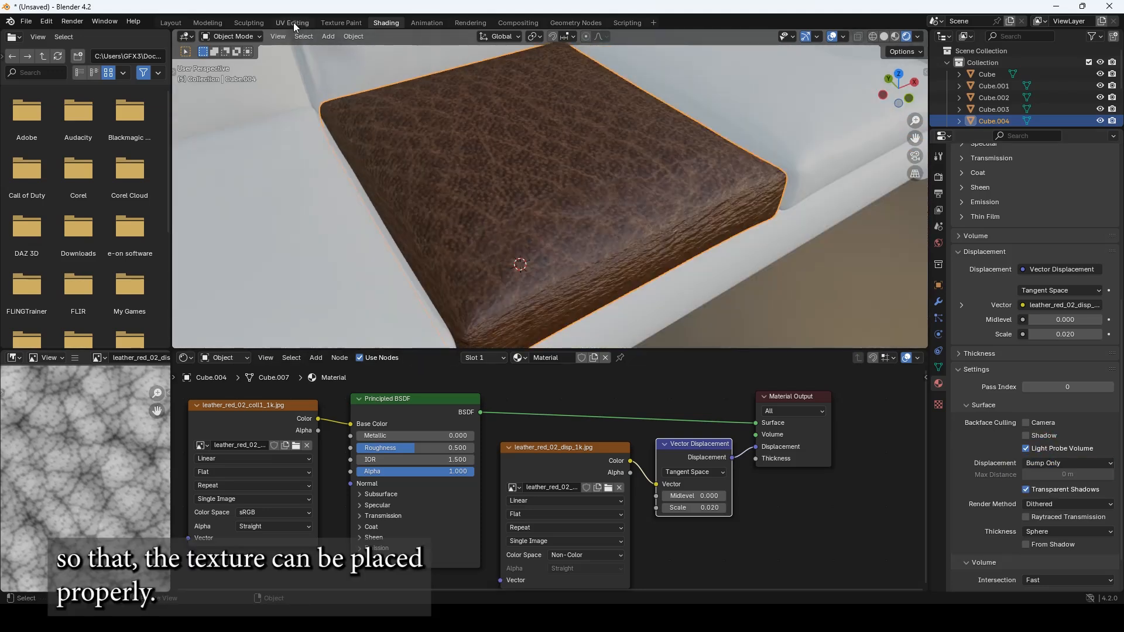
left_click(293, 22)
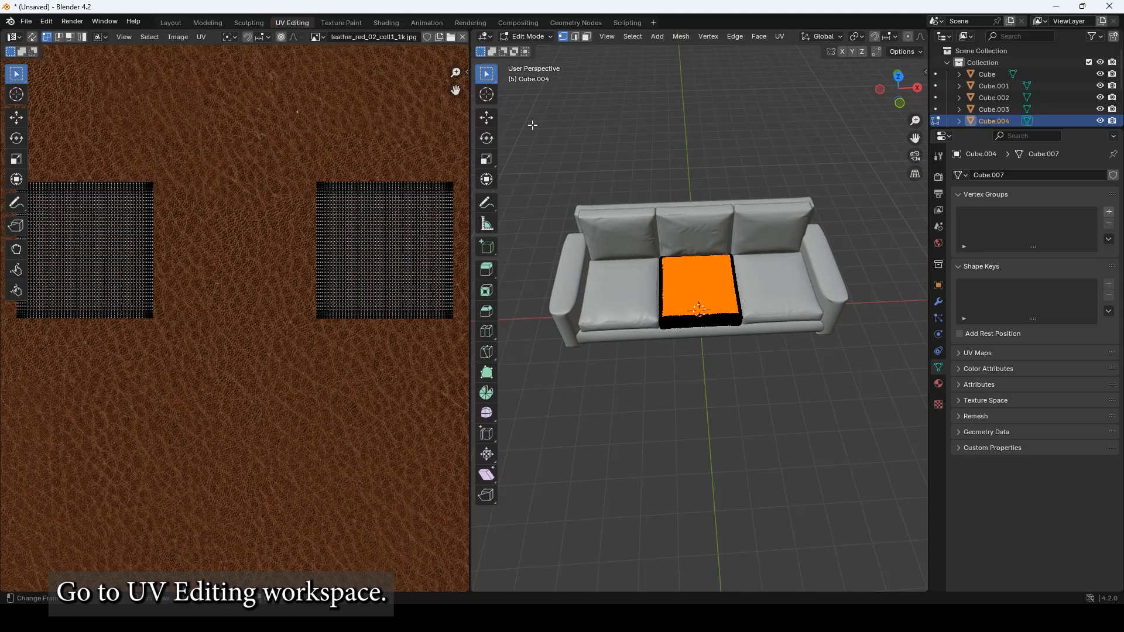
- Unwrap the whole middle seat cushion with Smart UV Project, and check its leather texture up close in the Layout workspace
key("a")
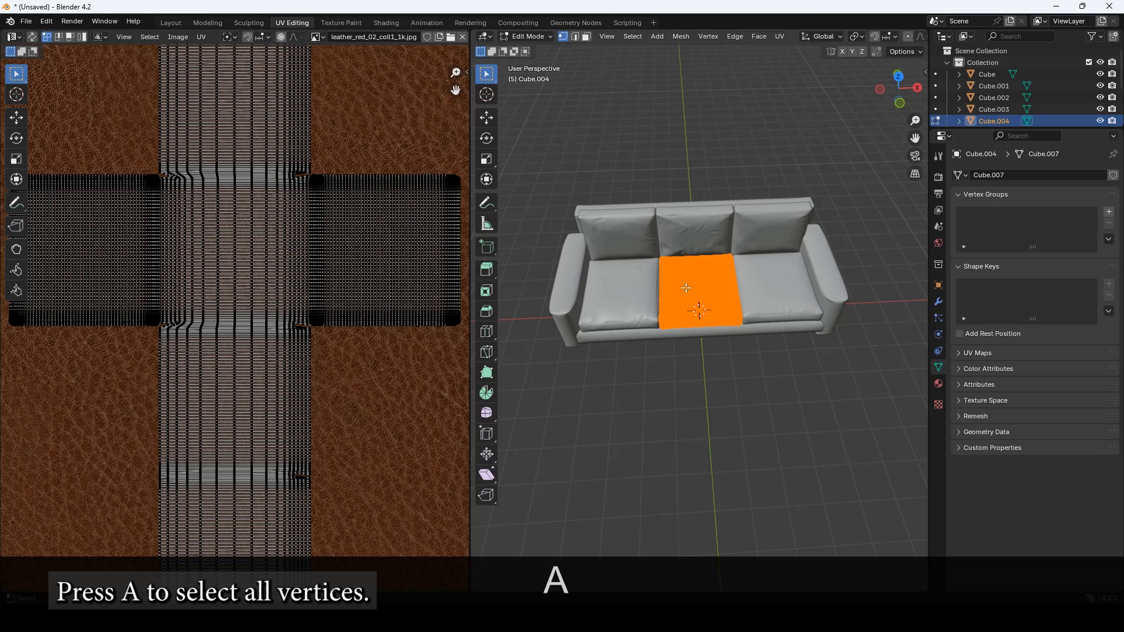
left_click(782, 35)
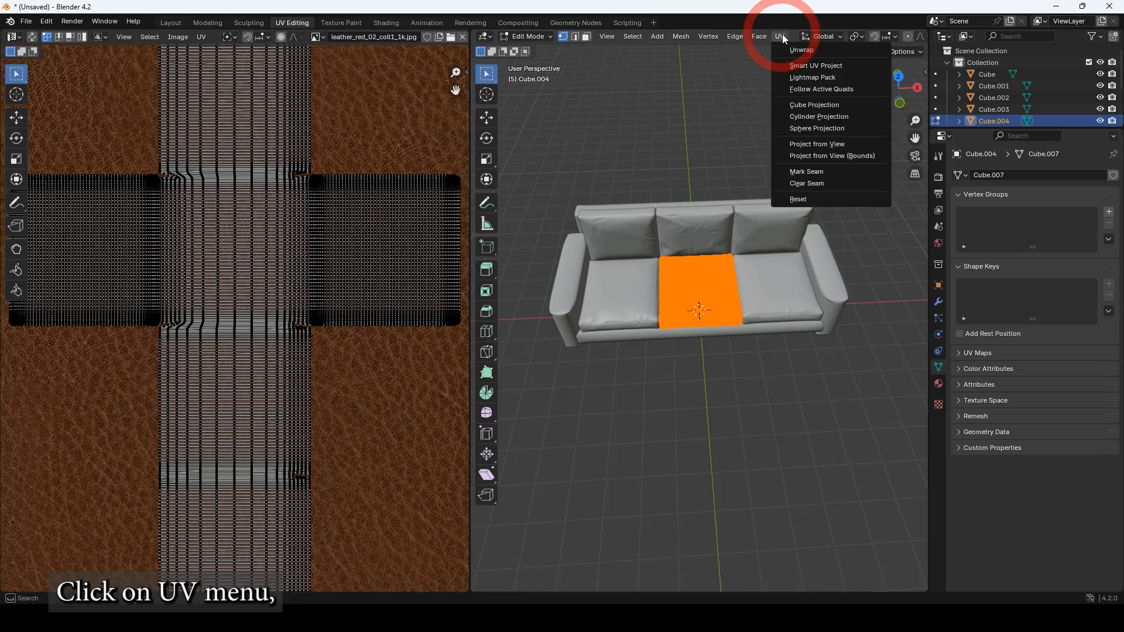
left_click(801, 66)
left_click(770, 177)
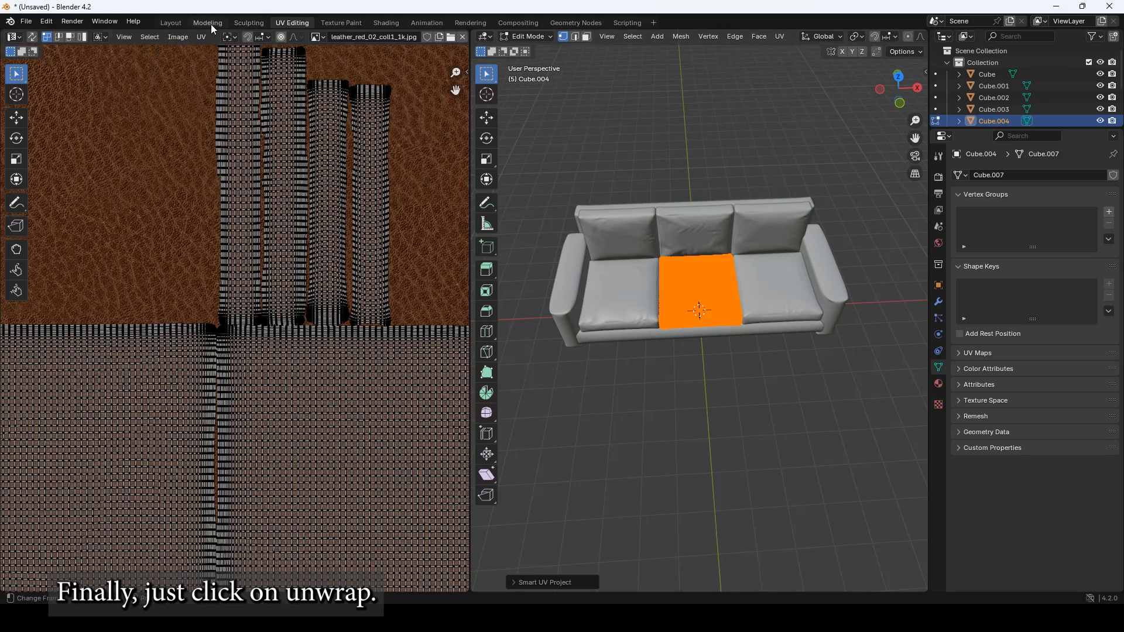
left_click(170, 24)
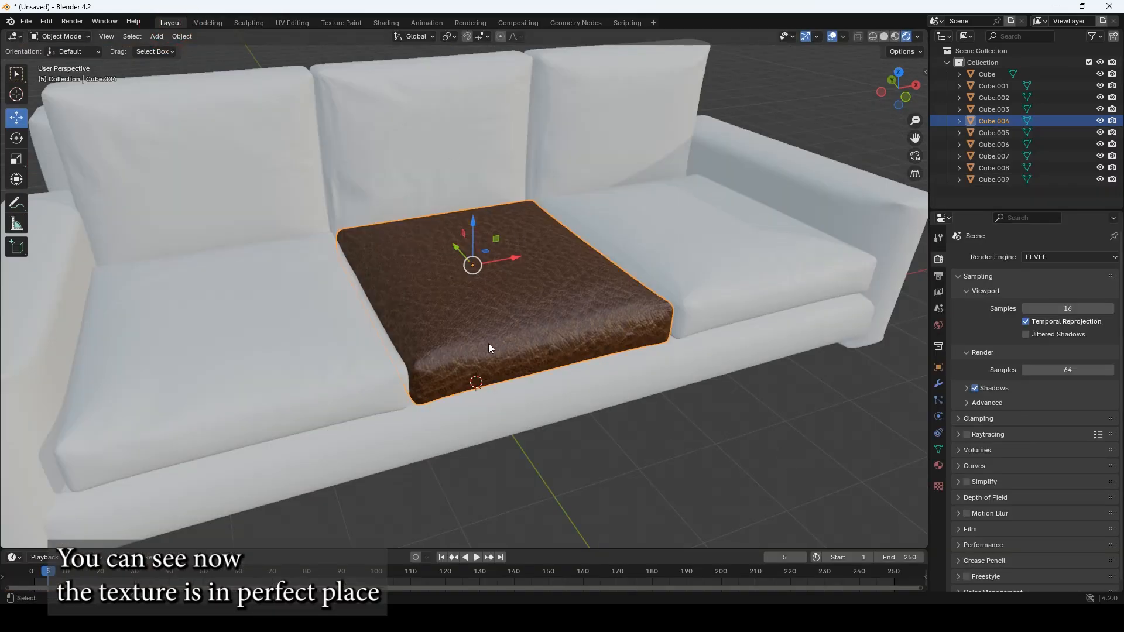
scroll(491, 346, "up", 1)
middle_click_drag(548, 378, 561, 364)
scroll(539, 329, "up", 1)
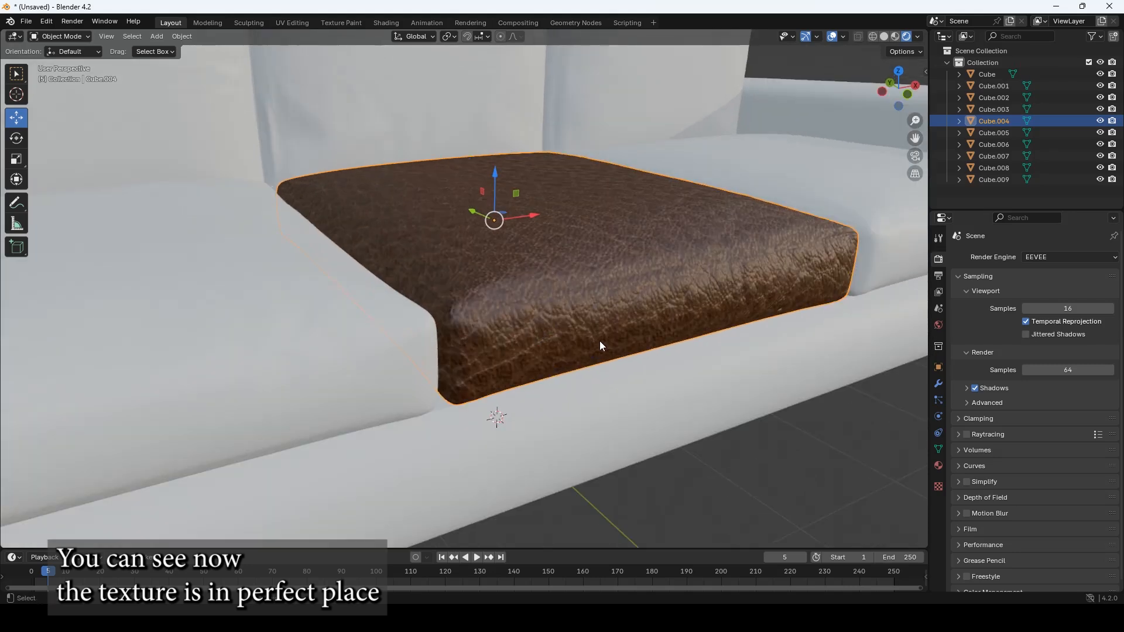
scroll(597, 337, "down", 2)
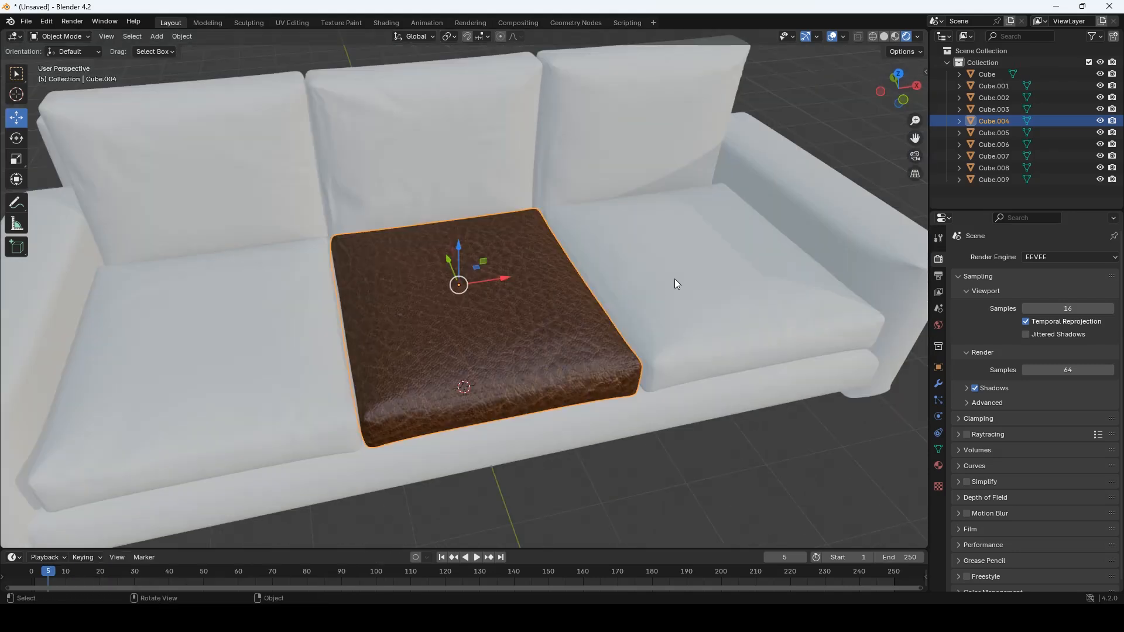
- Assign the existing leather material named Material to the right seat cushion
left_click(673, 280)
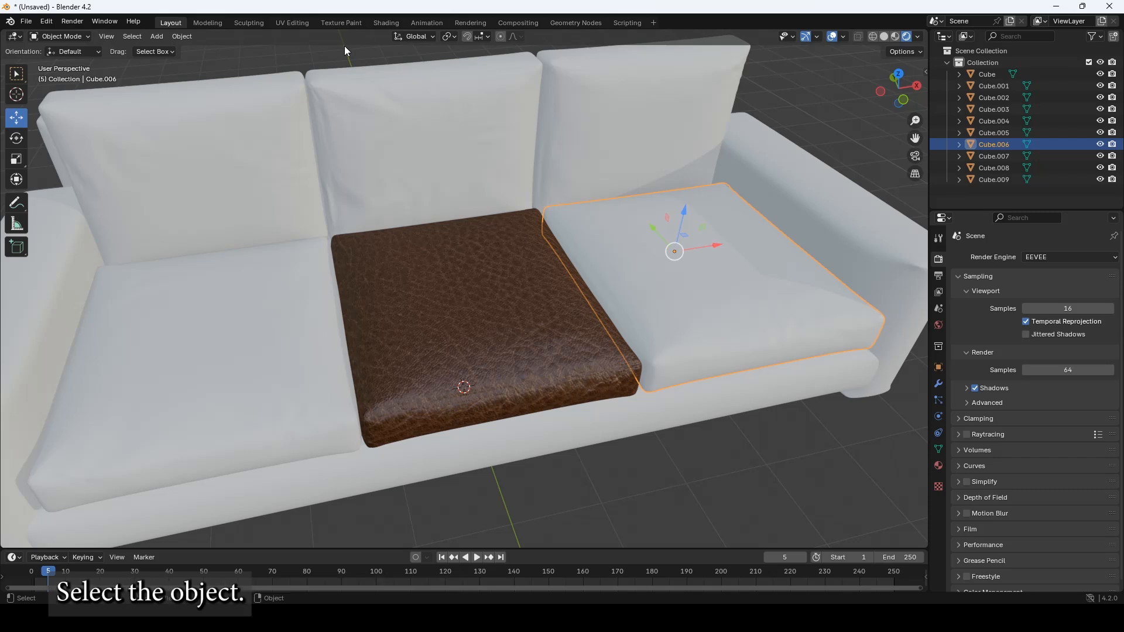
left_click(939, 465)
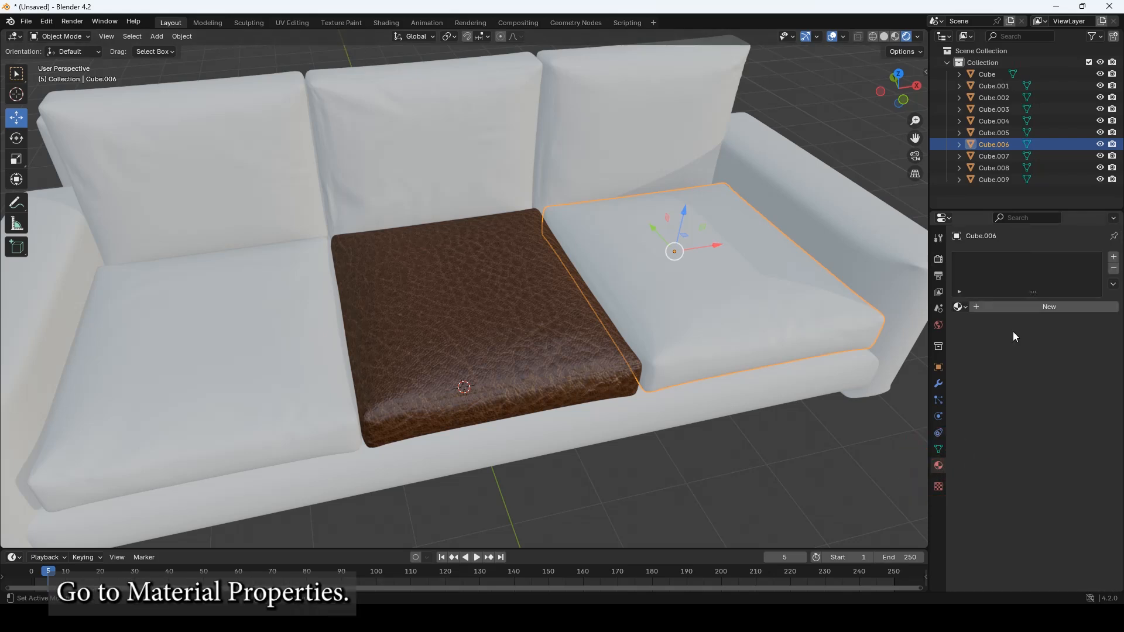
left_click(961, 307)
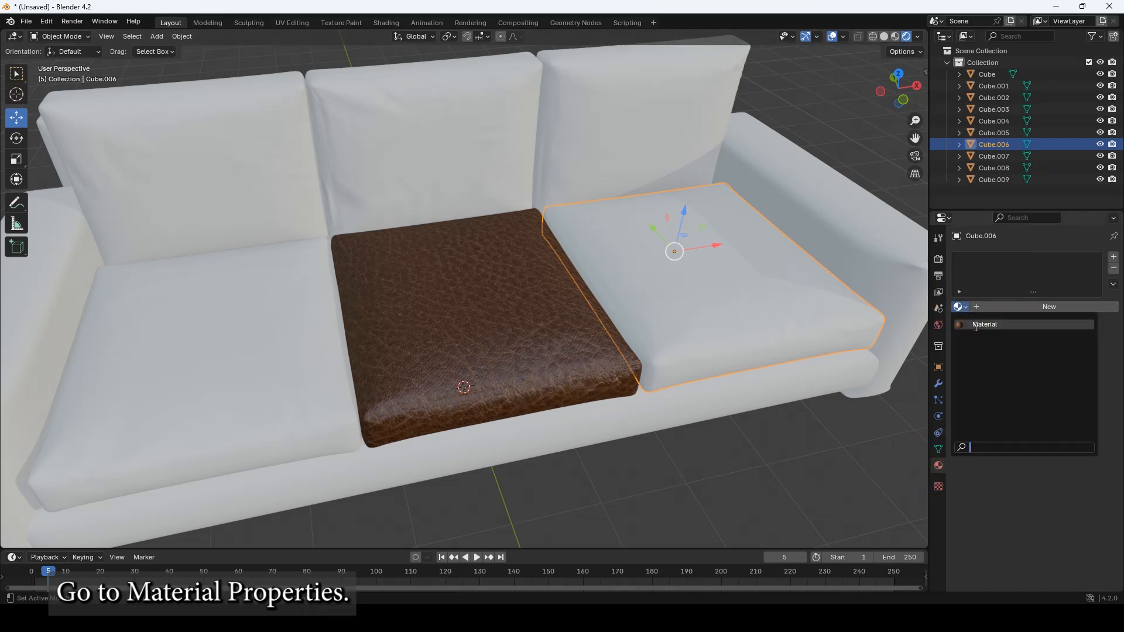
left_click(976, 325)
middle_click_drag(687, 369, 749, 338)
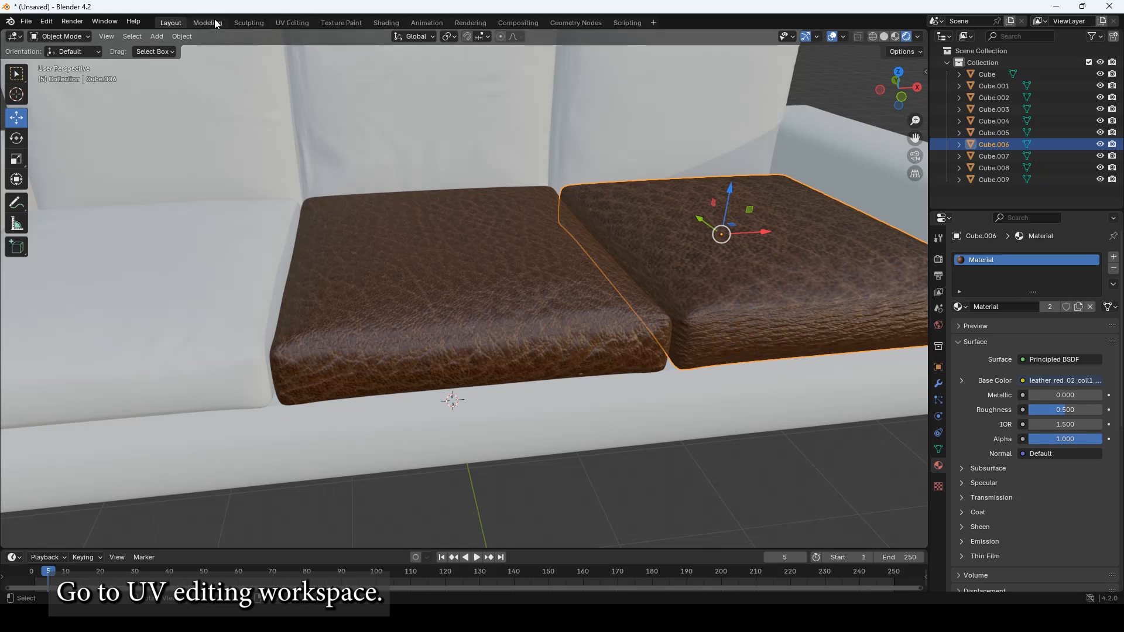
- Unwrap all of the right seat cushion's vertices with Smart UV Project in the UV Editing workspace, and return to Layout
left_click(291, 22)
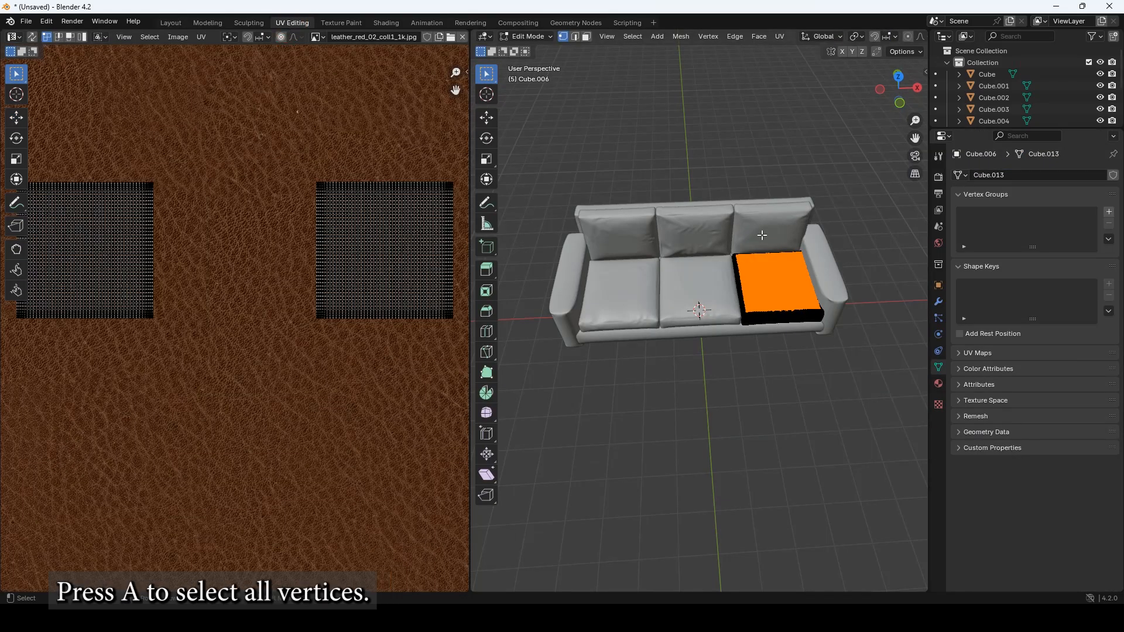
key("a")
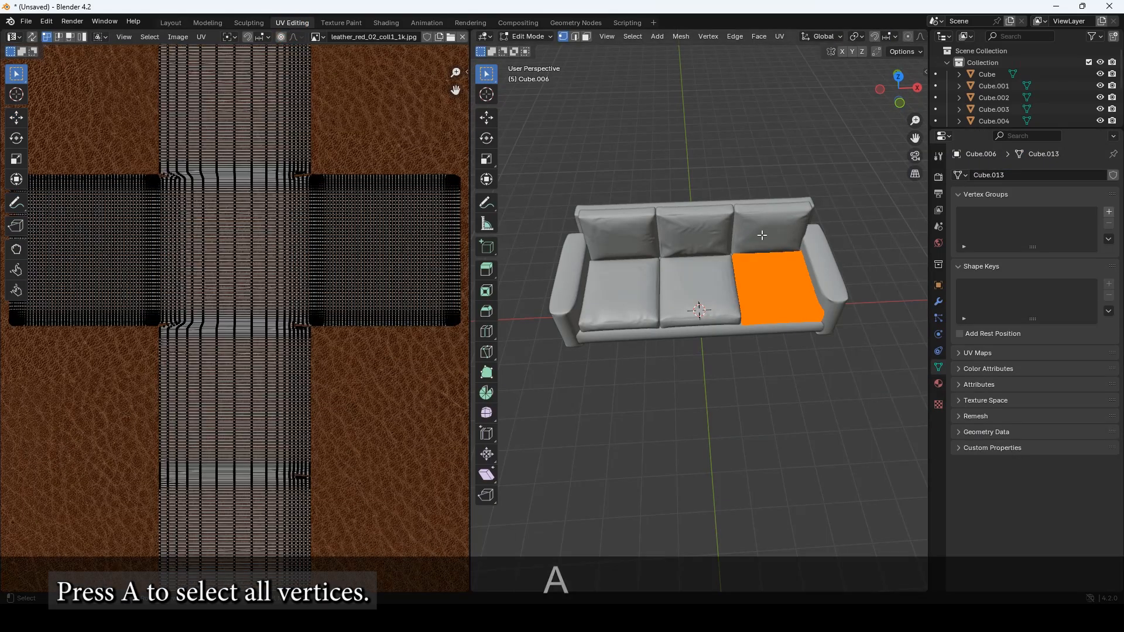
left_click(782, 35)
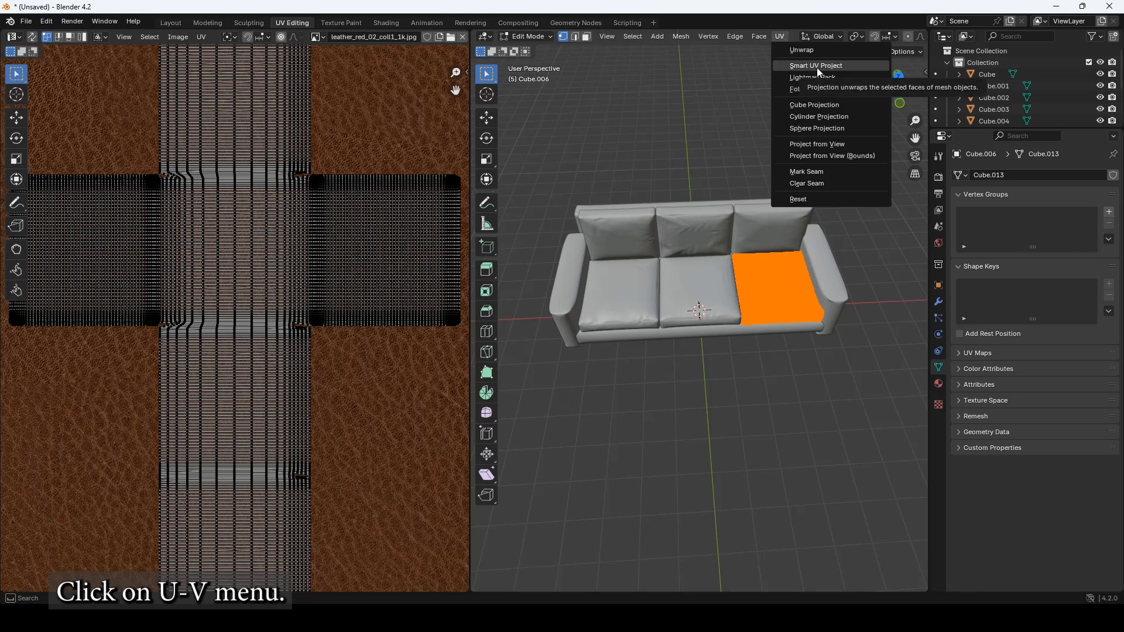
left_click(817, 67)
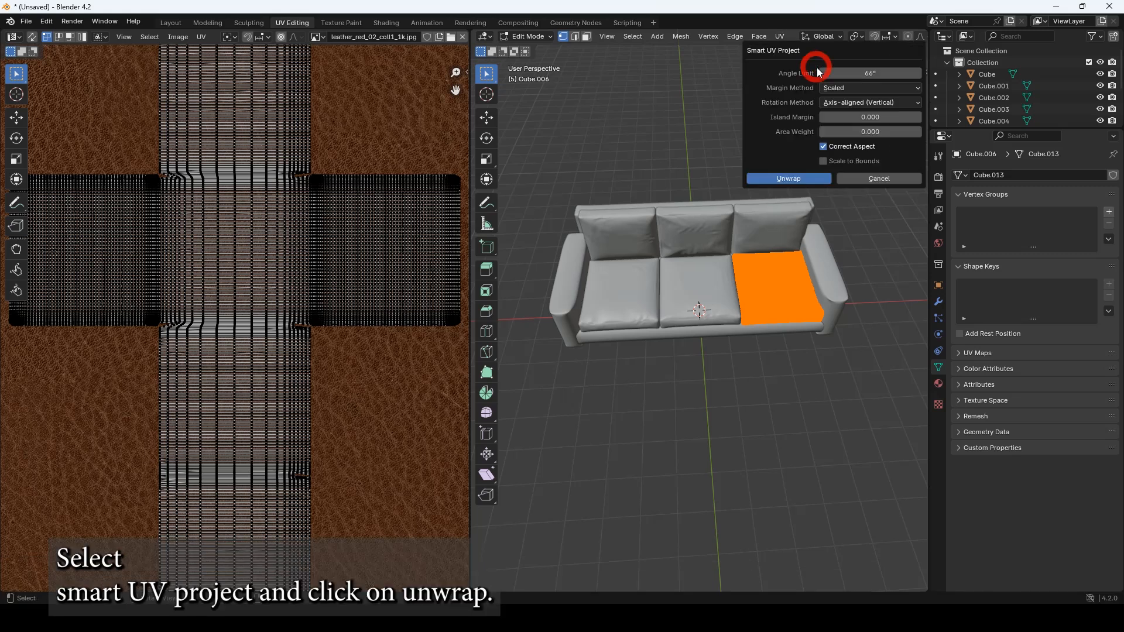
left_click(789, 177)
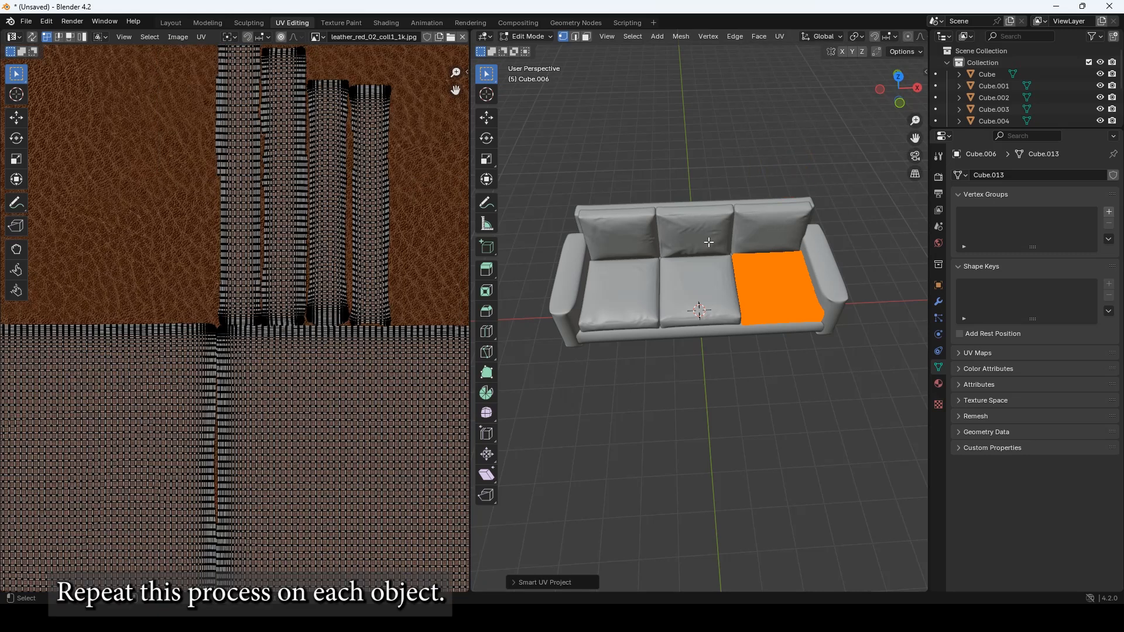
left_click(170, 23)
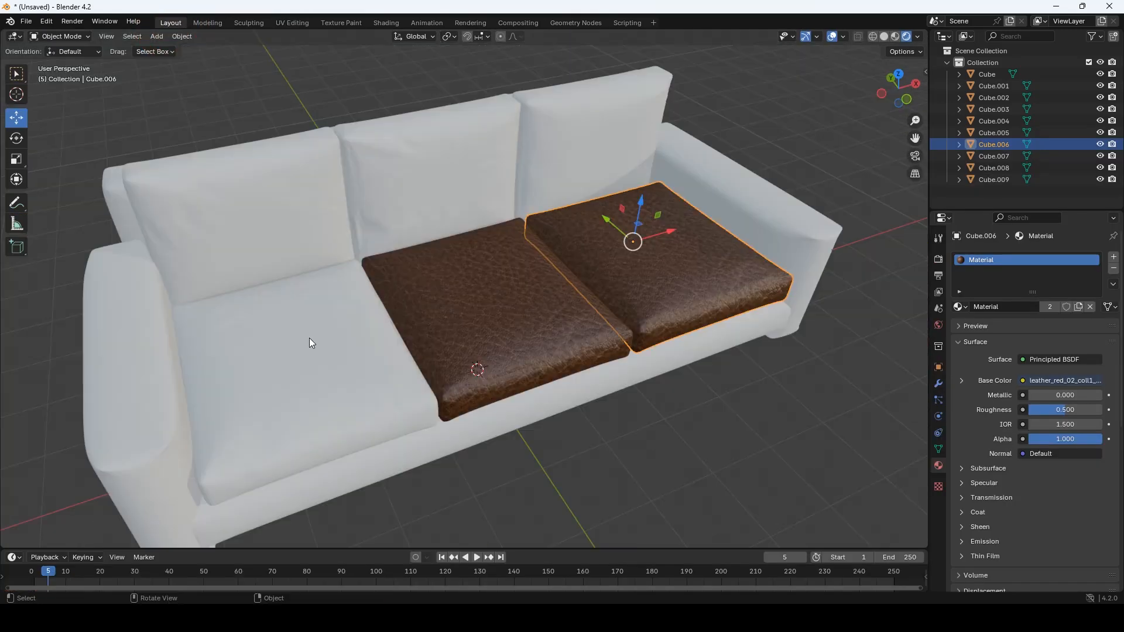
- Assign the existing leather material to the left seat cushion and unwrap its whole mesh with Smart UV Project
left_click(309, 338)
left_click(961, 305)
left_click(969, 325)
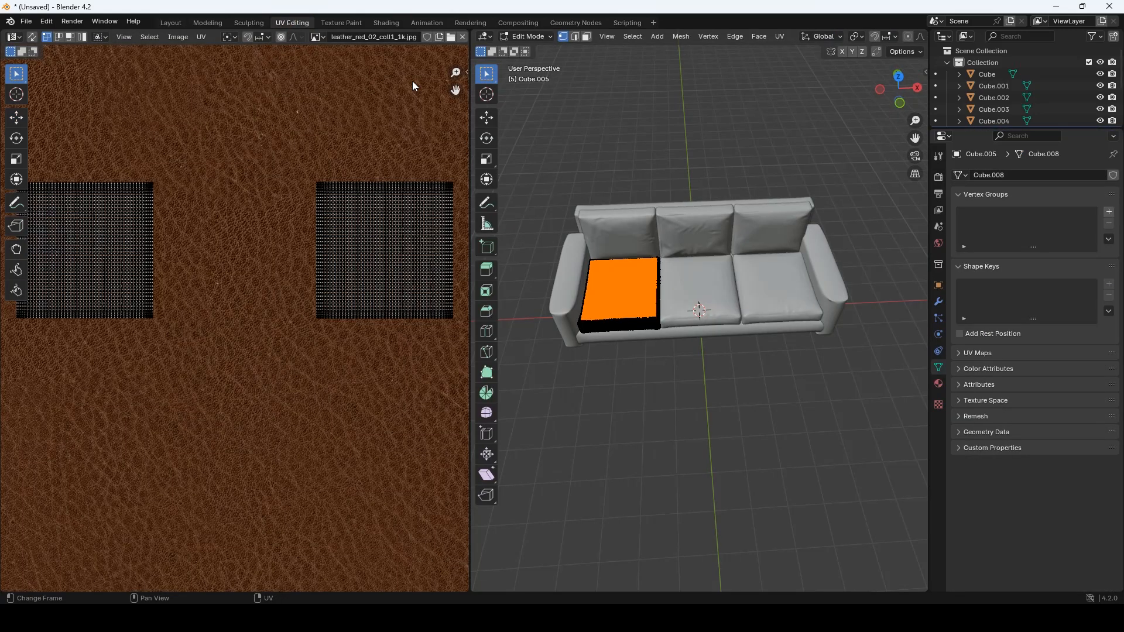
key("a")
key("u")
left_click(797, 79)
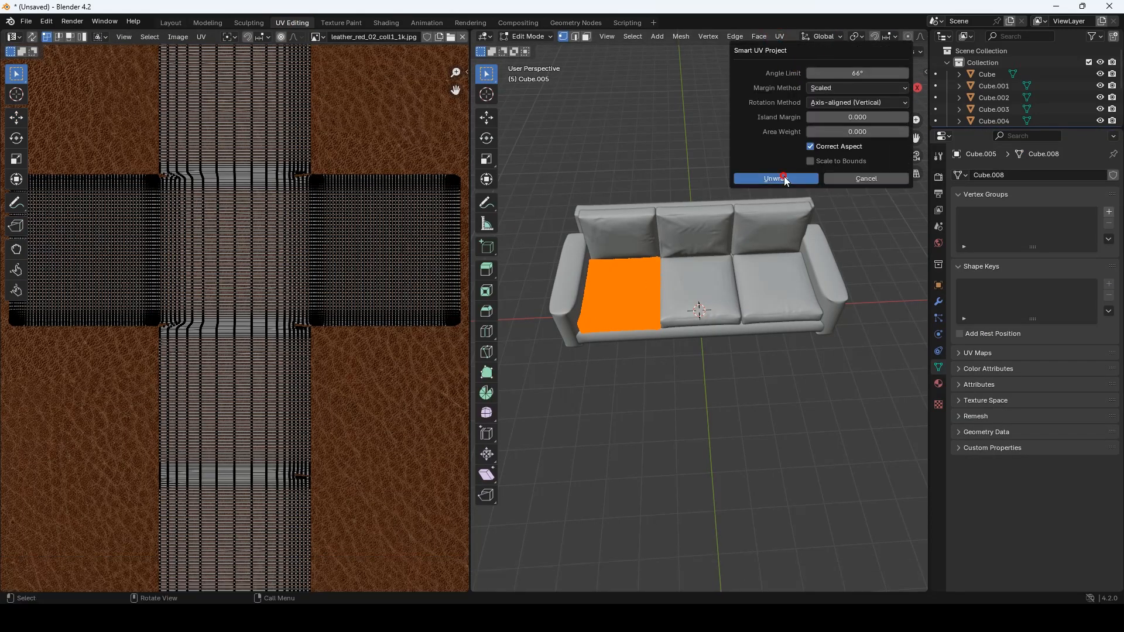
left_click(783, 178)
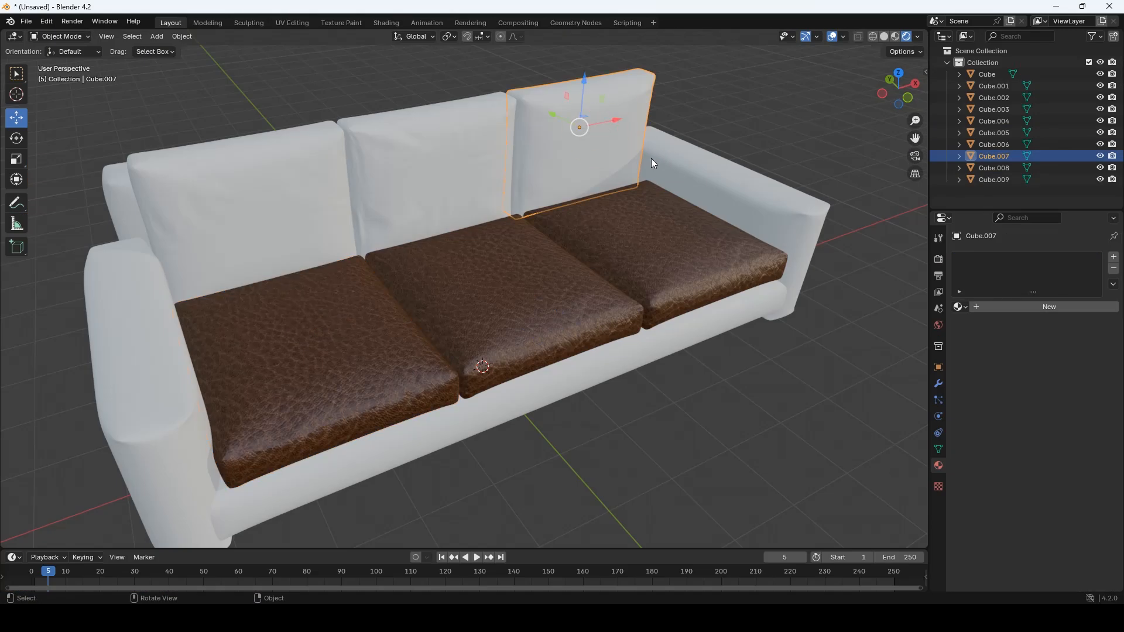
- Give the right back cushion the existing leather material and unwrap its entire mesh with Smart UV Project
left_click(960, 306)
left_click(968, 326)
left_click(297, 22)
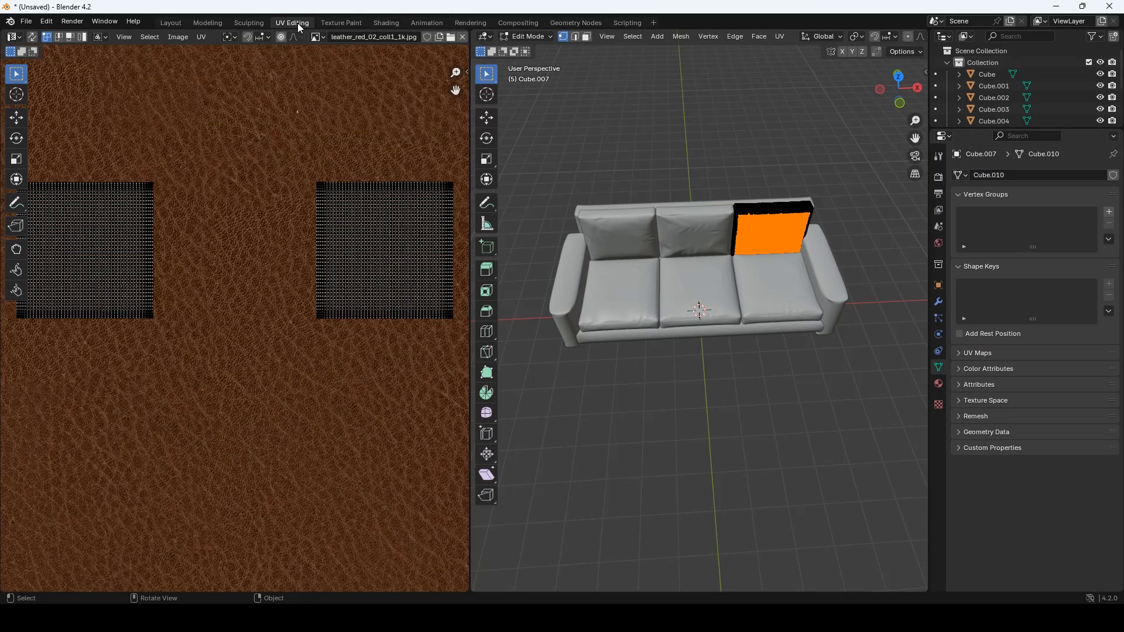
key("a")
key("u")
left_click(797, 63)
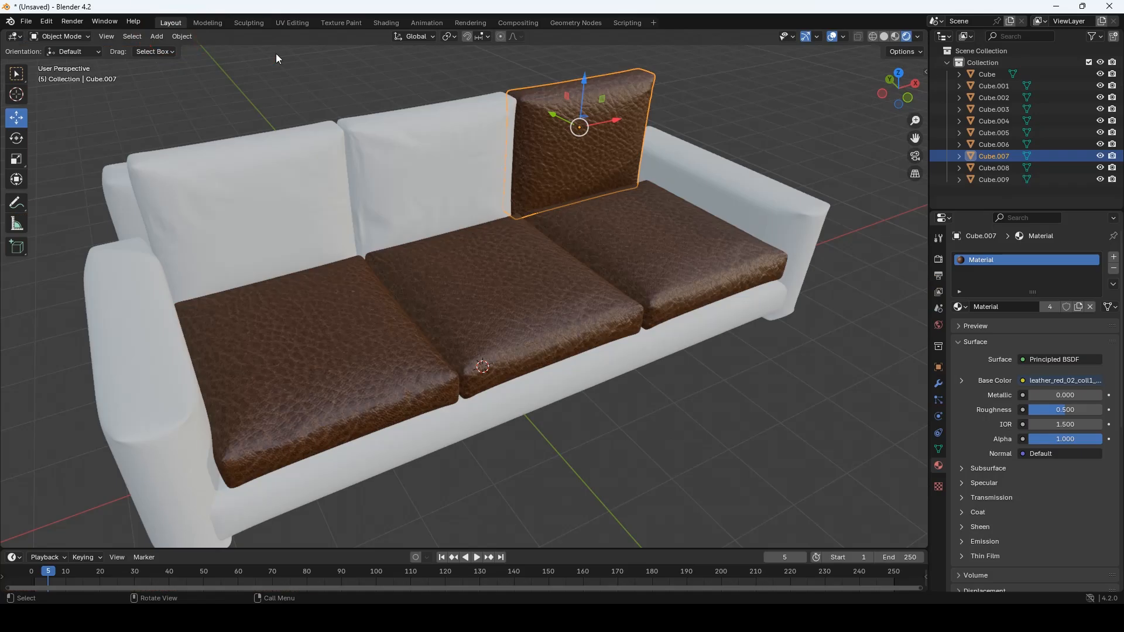
- Apply the existing leather material to the middle back cushion and unwrap all its vertices with Smart UV Project
left_click(963, 306)
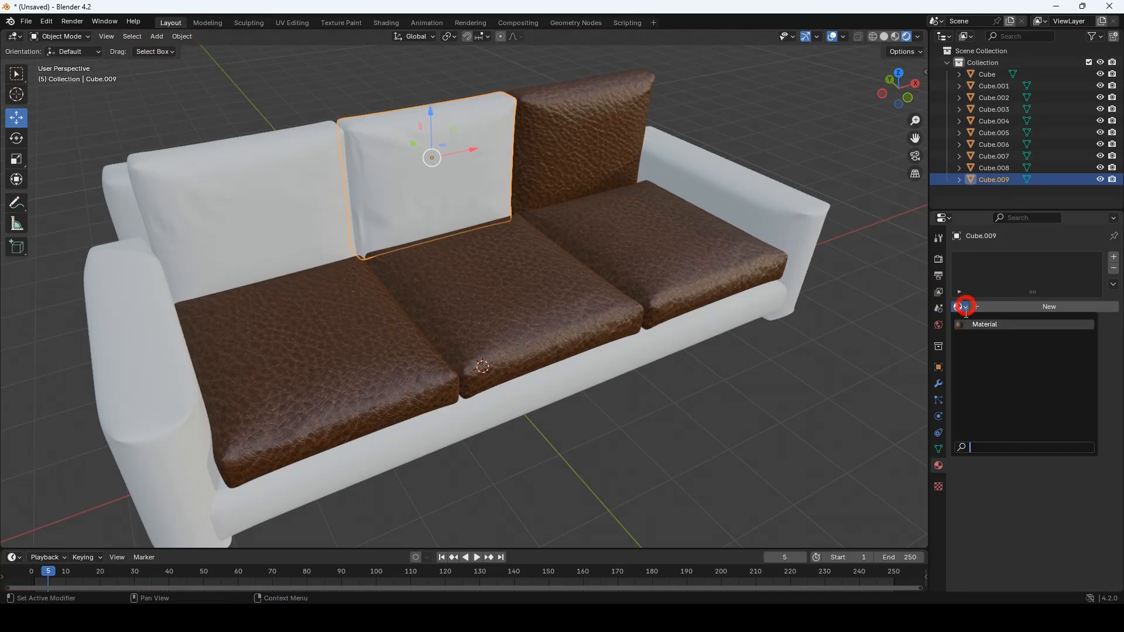
left_click(969, 323)
key("a")
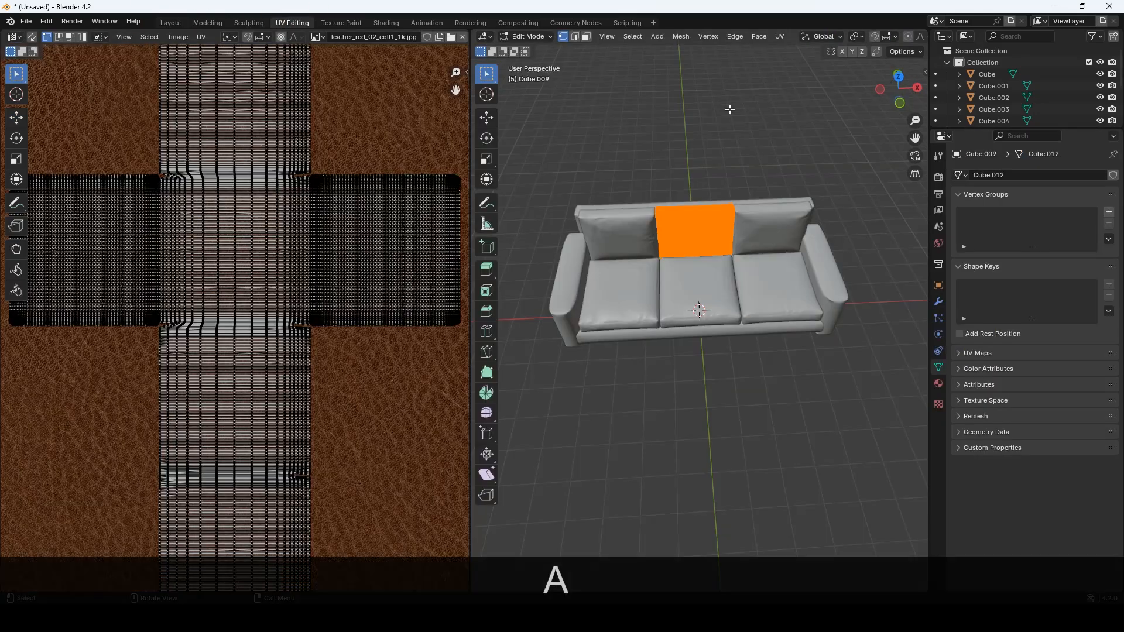
key("u")
left_click(802, 64)
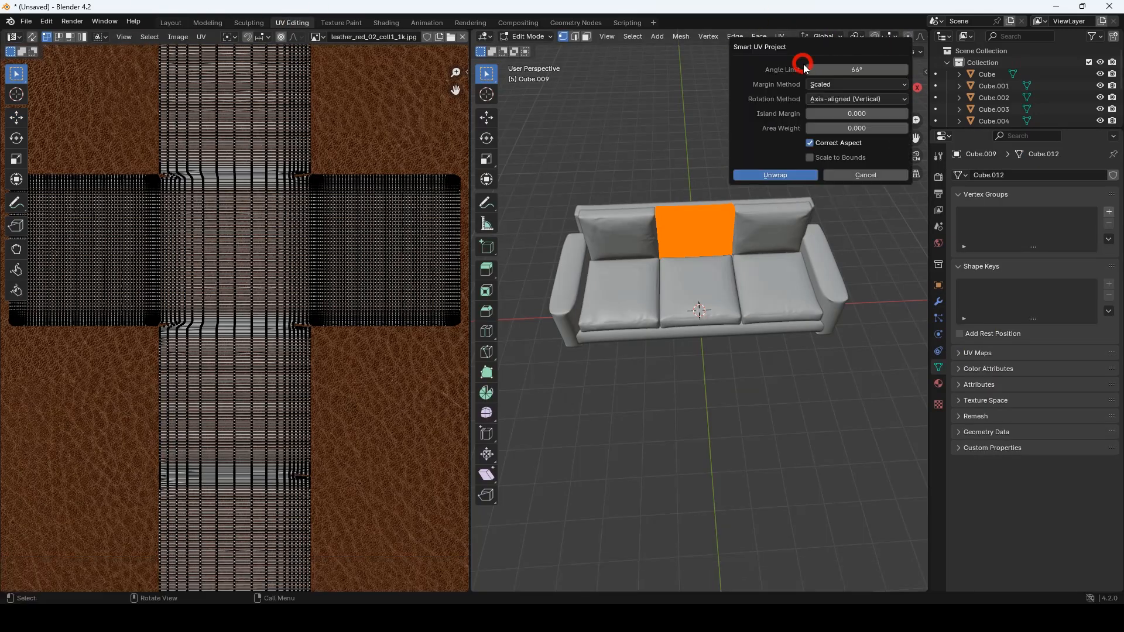
left_click(776, 175)
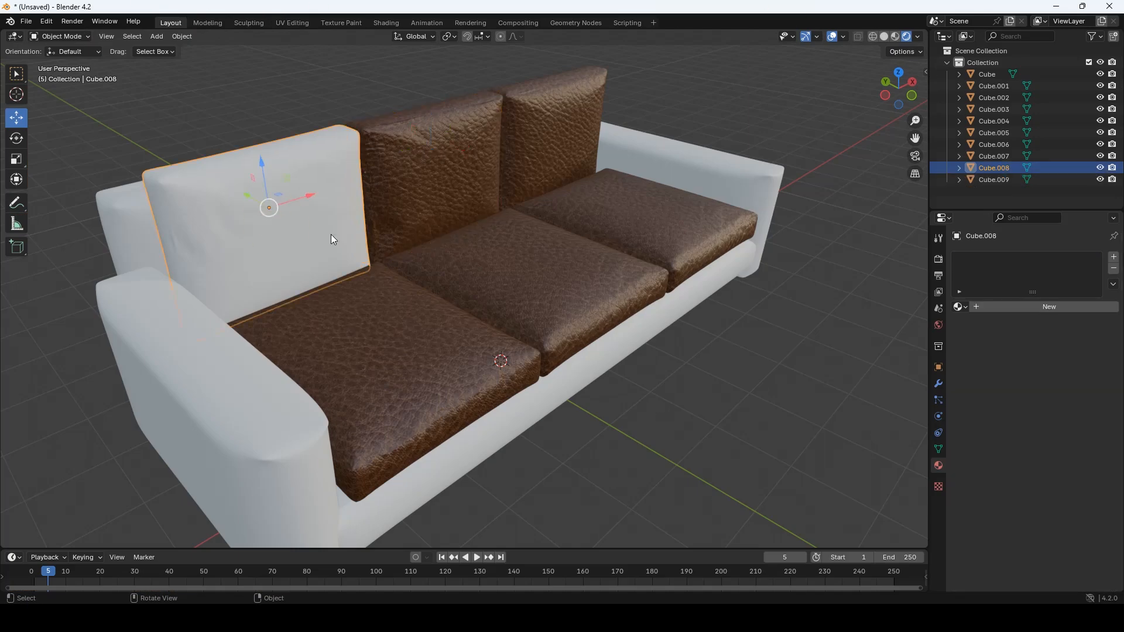
- Apply the existing leather material to the left back cushion and unwrap all its vertices with Smart UV Project
left_click(964, 306)
left_click(289, 23)
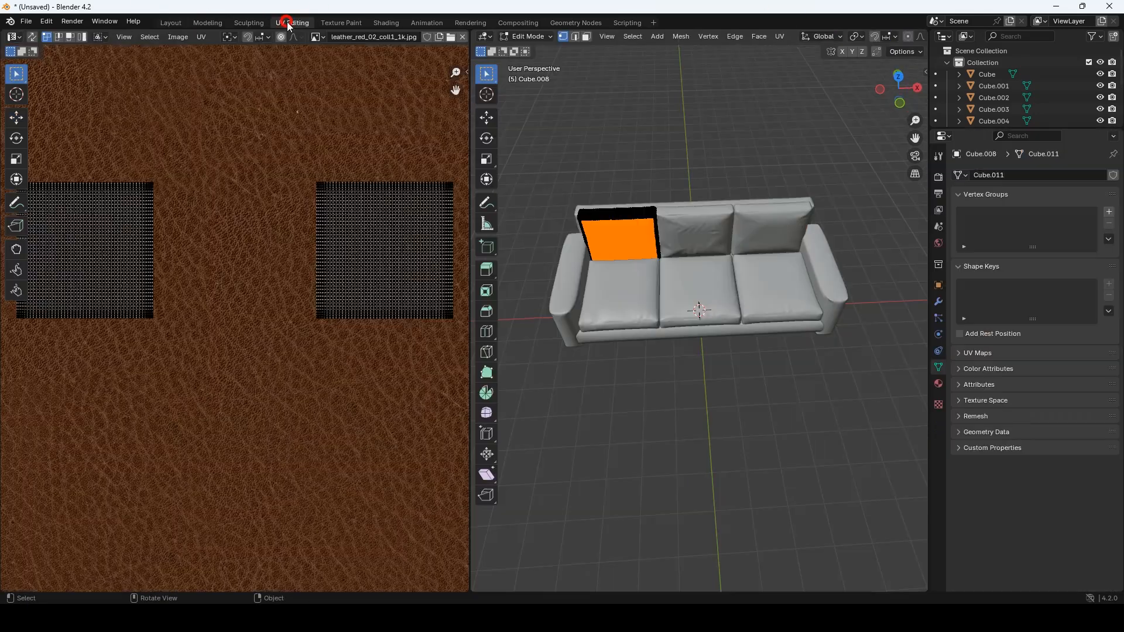
key("a")
left_click(780, 37)
left_click(809, 63)
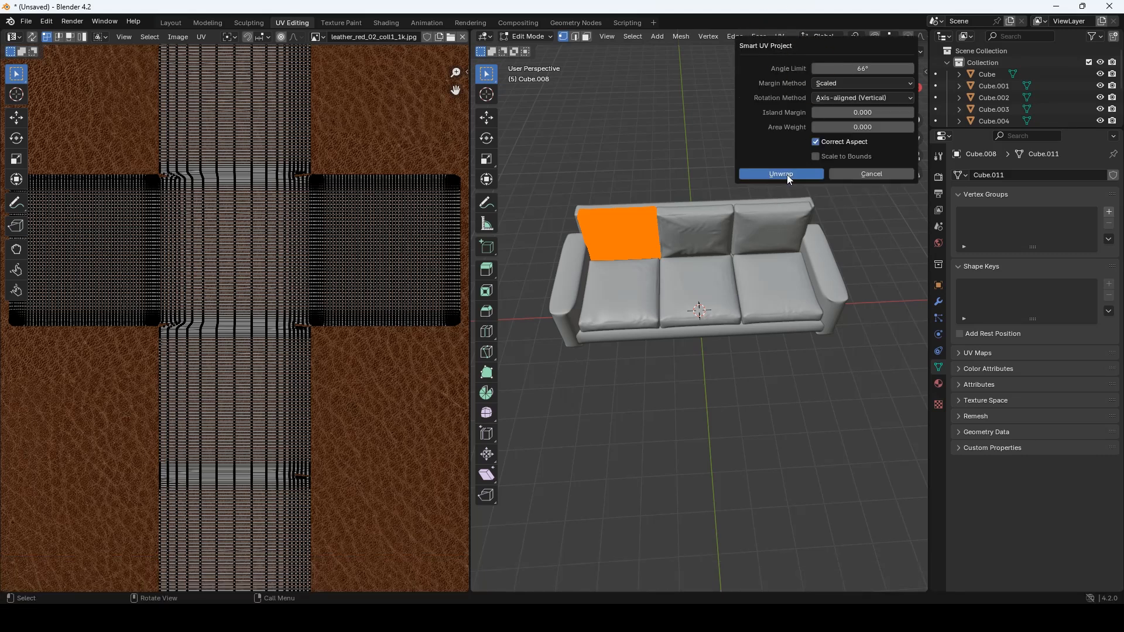
left_click(781, 174)
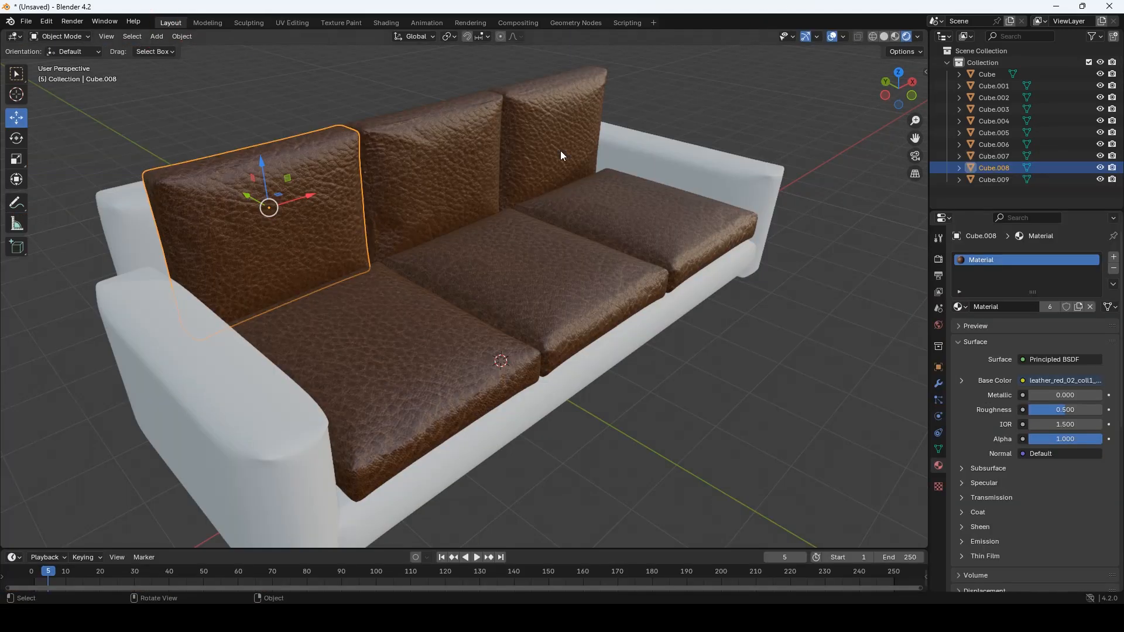
- Assign the existing leather material to the left armrest and unwrap its whole mesh with Smart UV Project
left_click(963, 306)
left_click(967, 323)
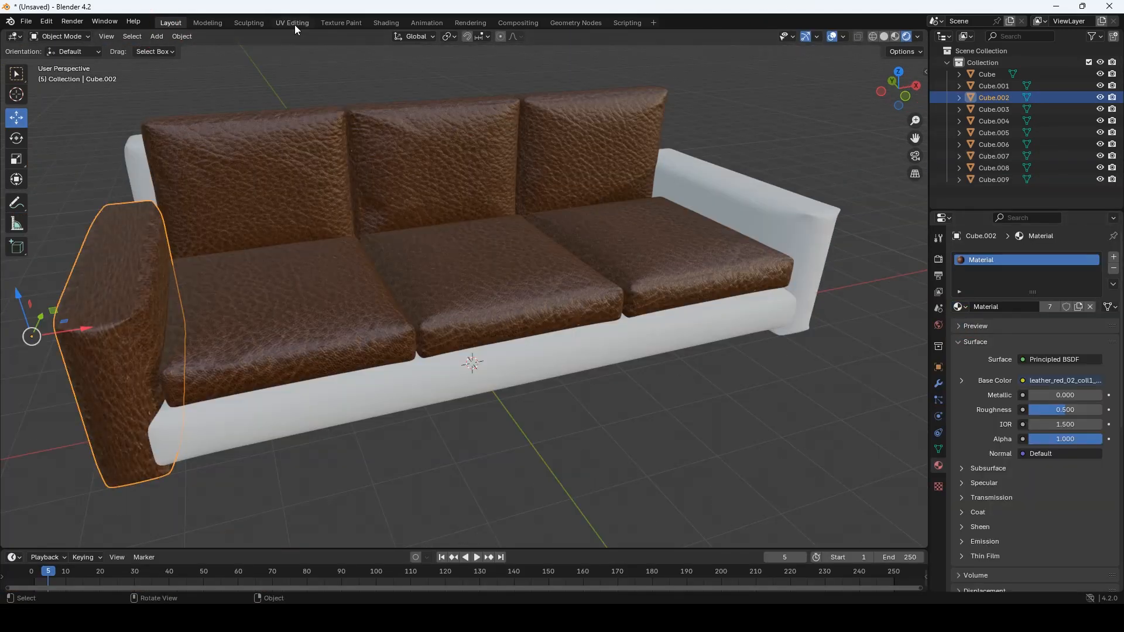
left_click(292, 23)
key("a")
left_click(779, 36)
left_click(807, 65)
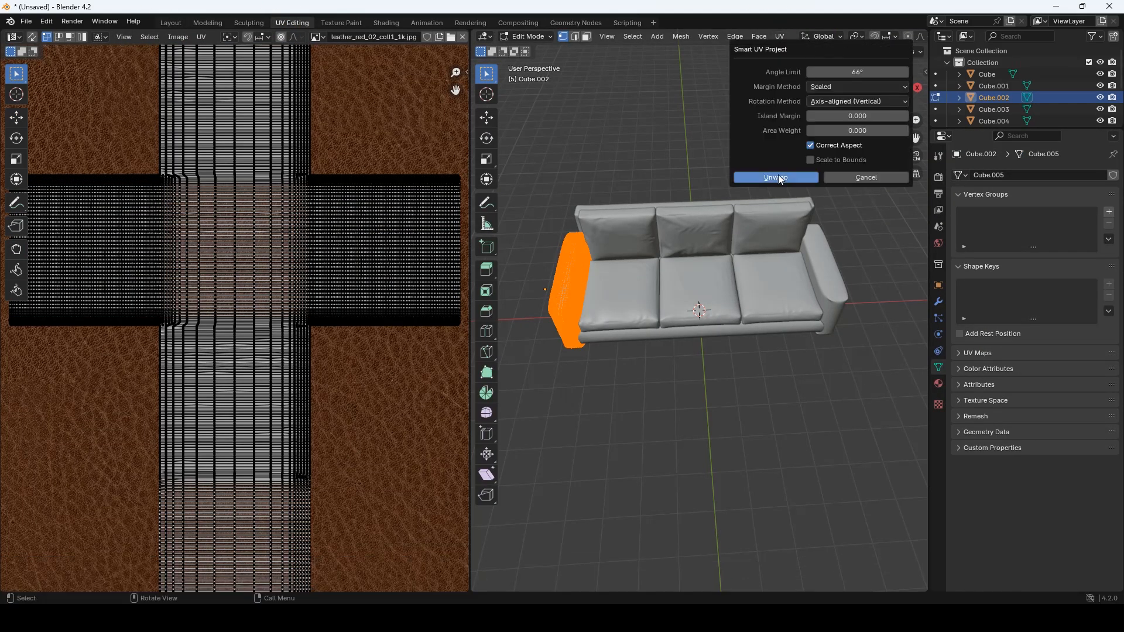
left_click(776, 177)
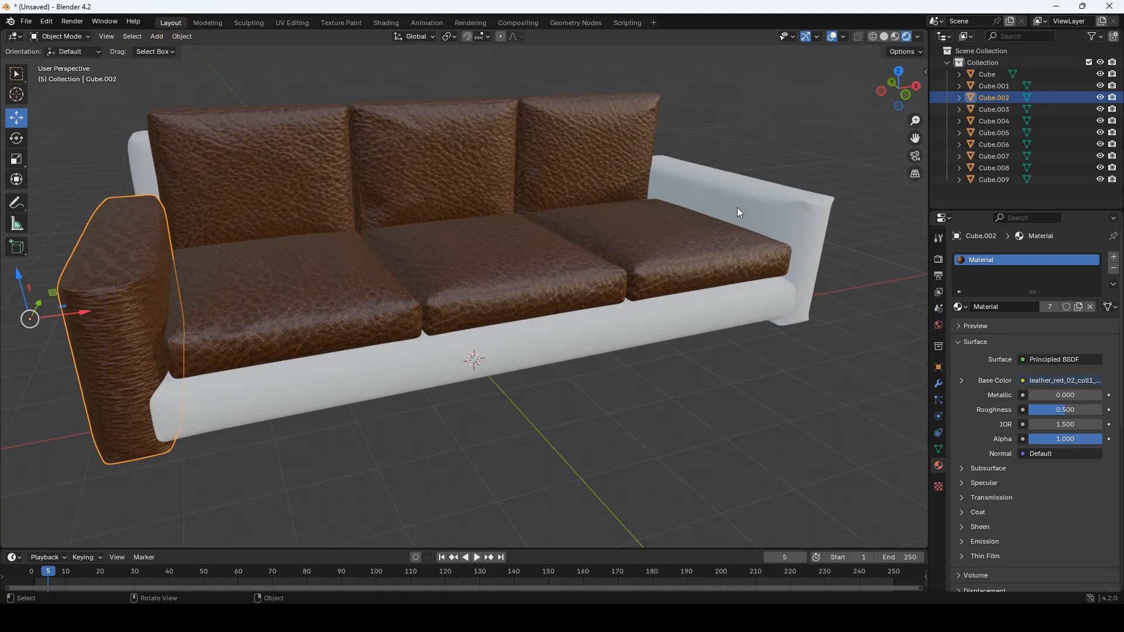
- Assign the existing leather material to the right armrest
left_click(736, 207)
left_click(959, 307)
left_click(905, 324)
- Assign the existing leather material to the sofa's base below the seat cushions and unwrap its whole mesh with Smart UV Project
left_click(489, 352)
left_click(959, 306)
left_click(966, 323)
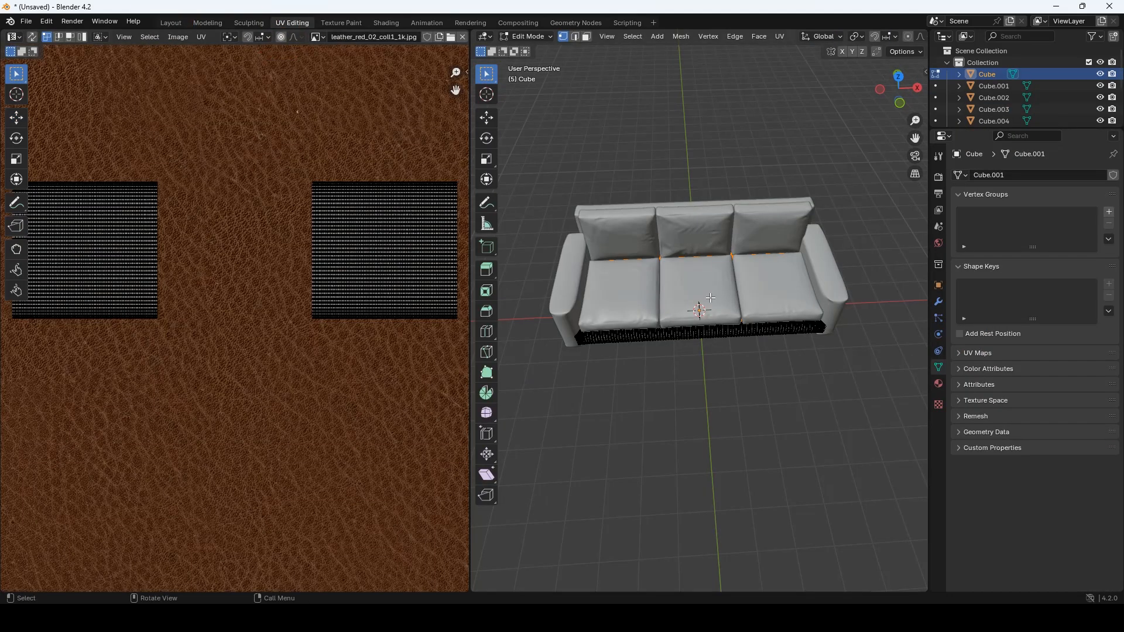
key("a")
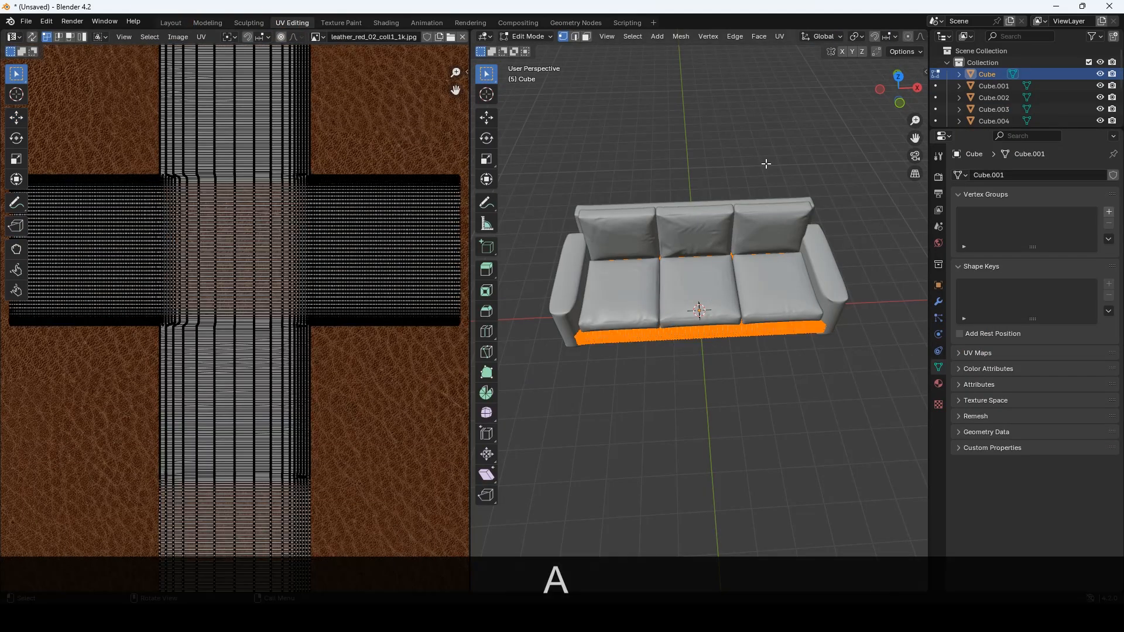
left_click(780, 36)
left_click(804, 61)
left_click(778, 177)
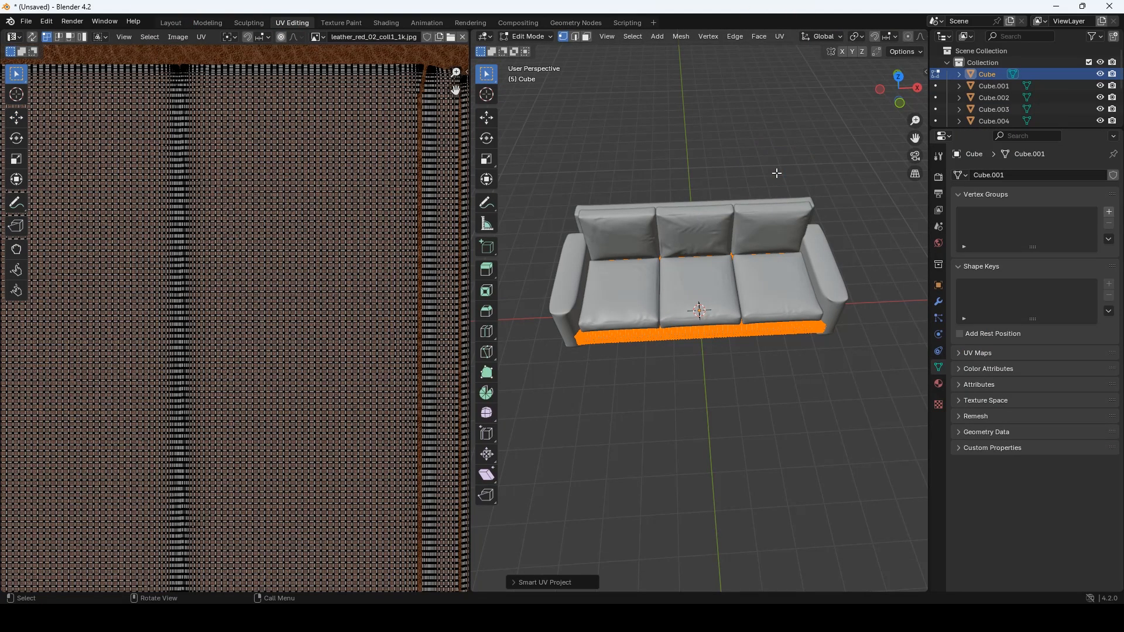
- Assign the existing leather material to the backrest panel behind the cushions and unwrap its whole mesh with Smart UV Project
left_click(961, 306)
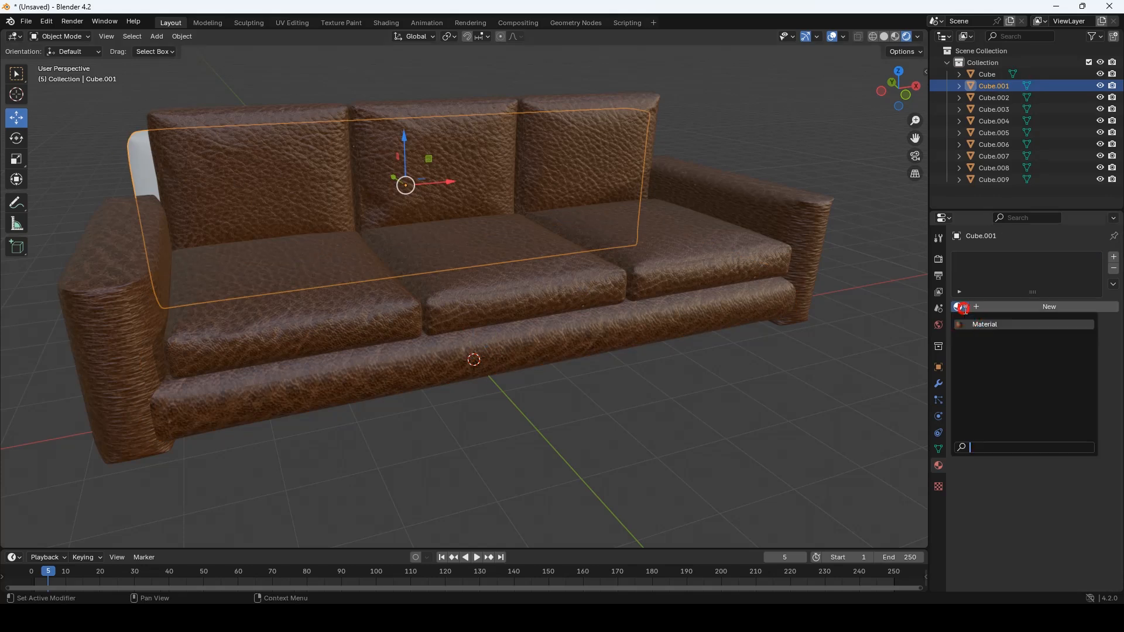
left_click(970, 325)
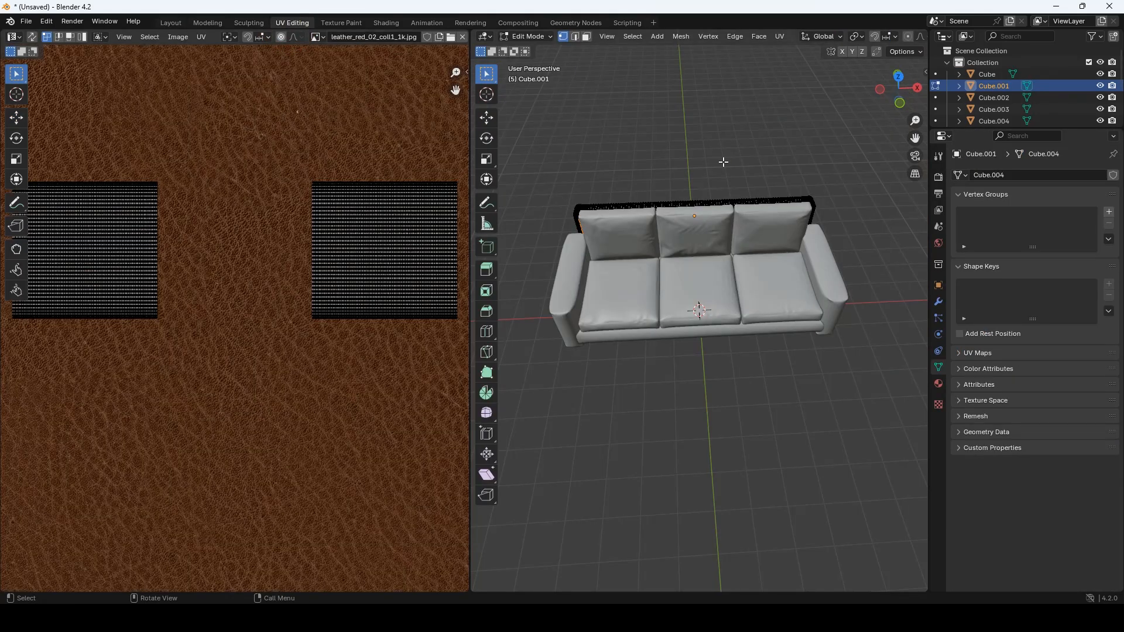
key("a")
left_click(780, 36)
left_click(804, 65)
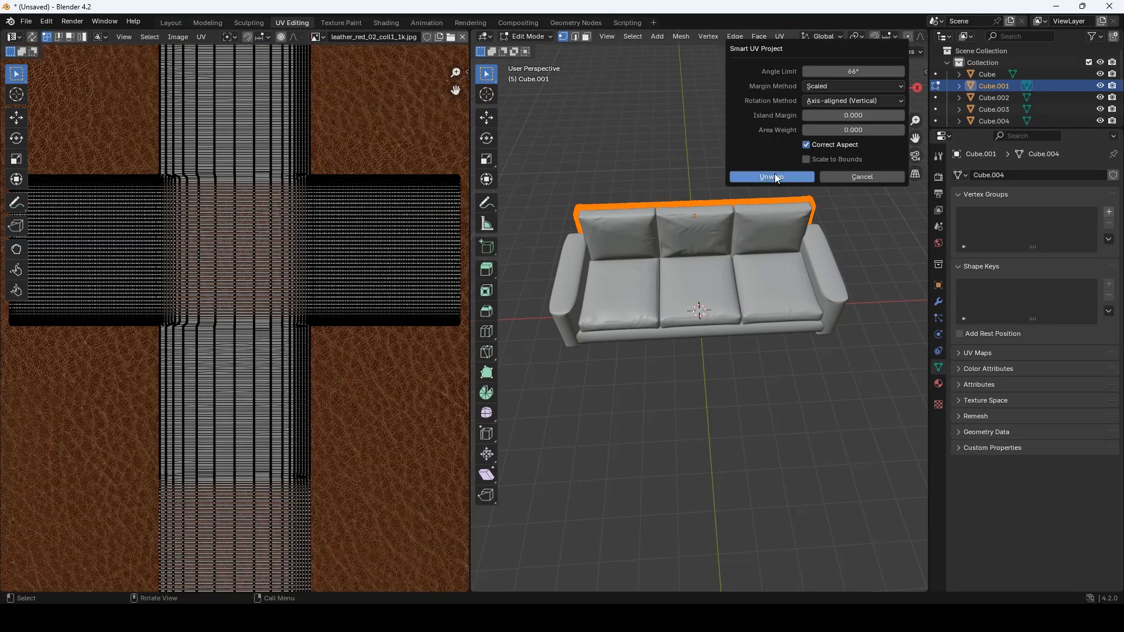
left_click(767, 176)
- Return to the Layout workspace, deselect everything and set the render engine to Cycles to inspect the leather sofa
left_click(171, 22)
mouse_move(369, 264)
middle_mouse_down()
mouse_move(381, 283)
mouse_move(386, 276)
middle_mouse_up()
key("alt+a")
left_click(938, 258)
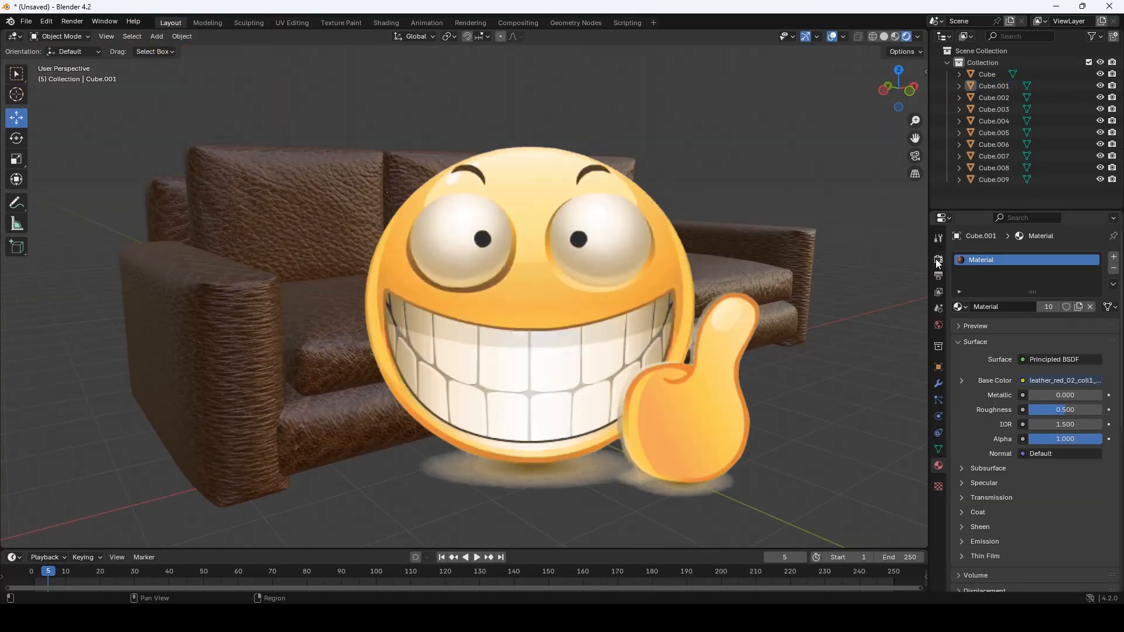
left_click(1045, 257)
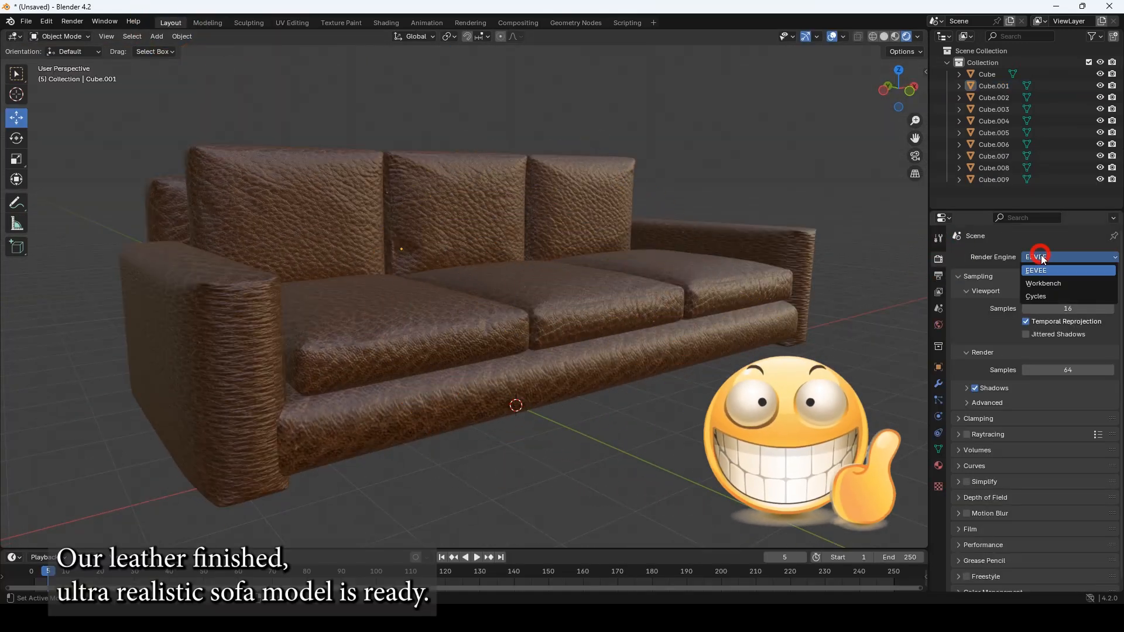
left_click(1046, 297)
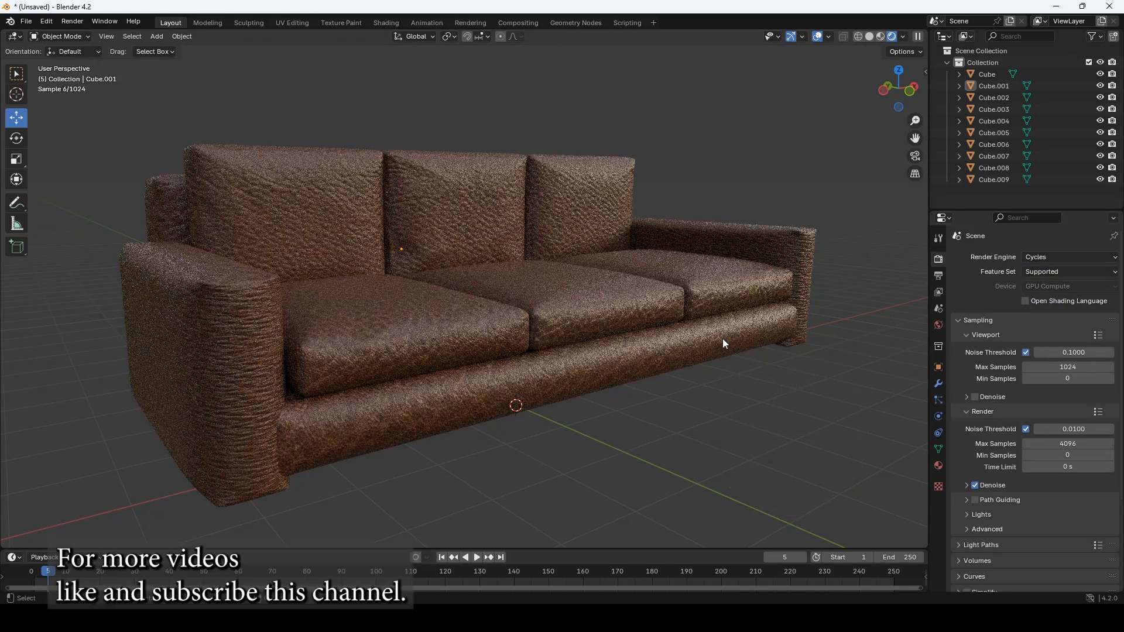
middle_click_drag(719, 345, 714, 356)
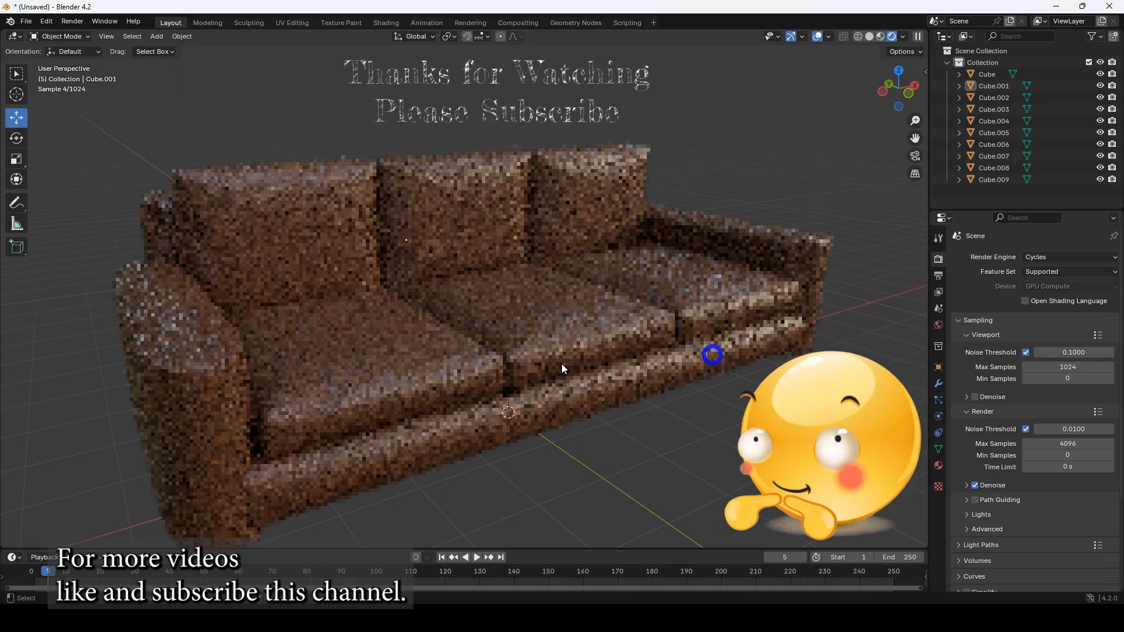
middle_click_drag(525, 339, 528, 329, "shift")
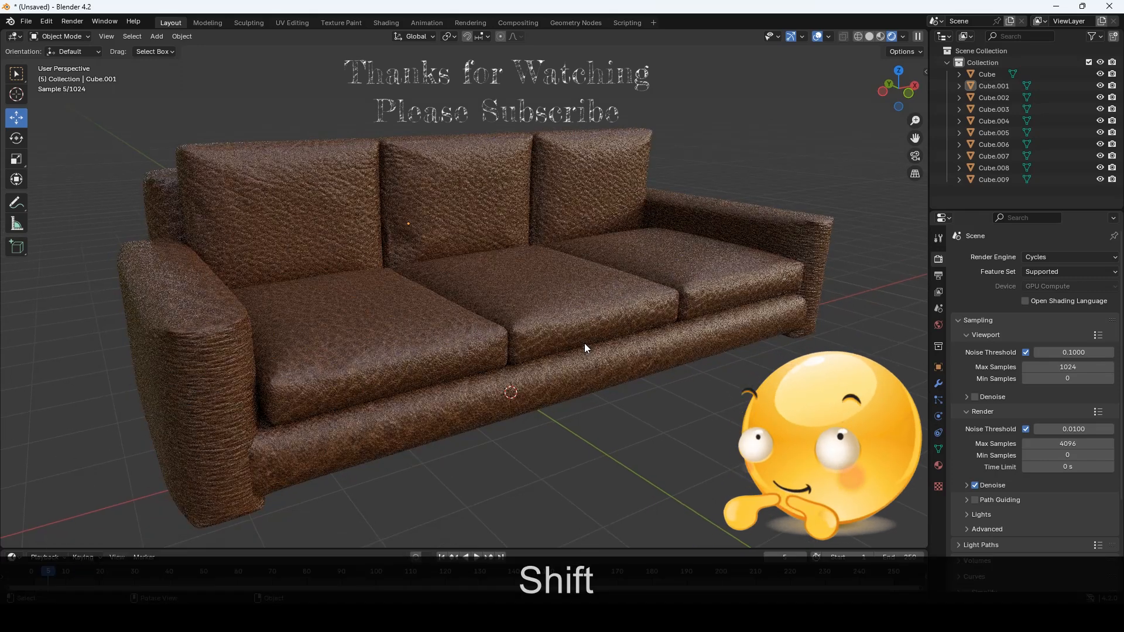